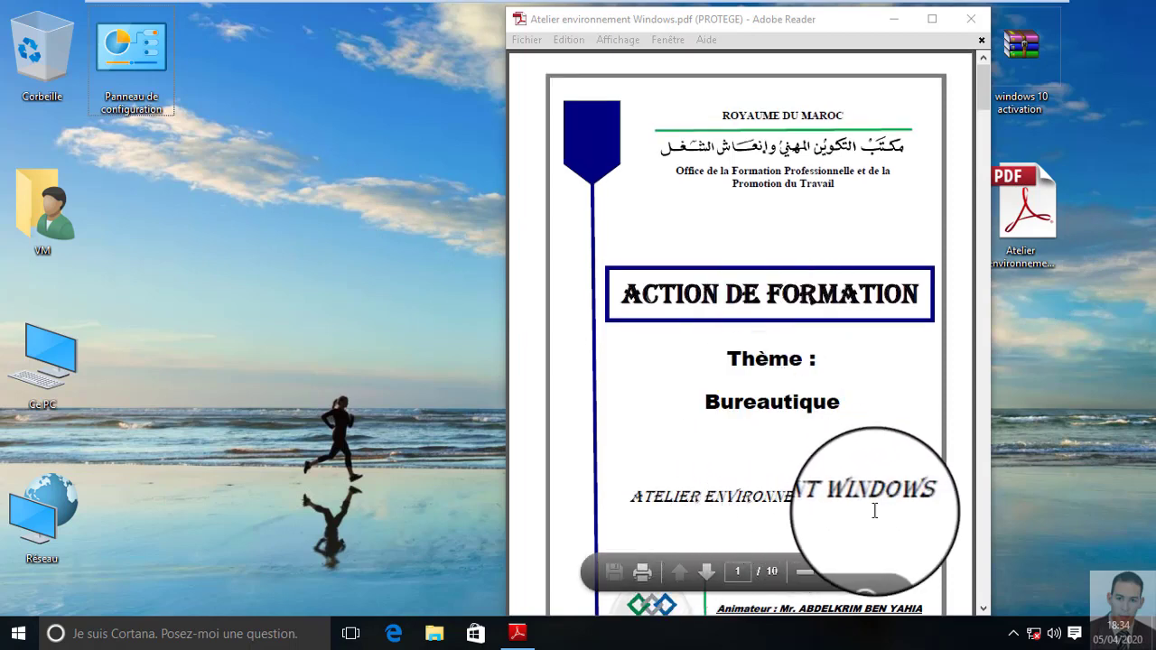
Go to the Atelier 3 : Gestion des Fenêtres 1 exercise in the PDF and move its window aside to free desktop space
{"action": "scroll", "coordinate": [787, 310], "scroll_direction": "down", "scroll_amount": 15}
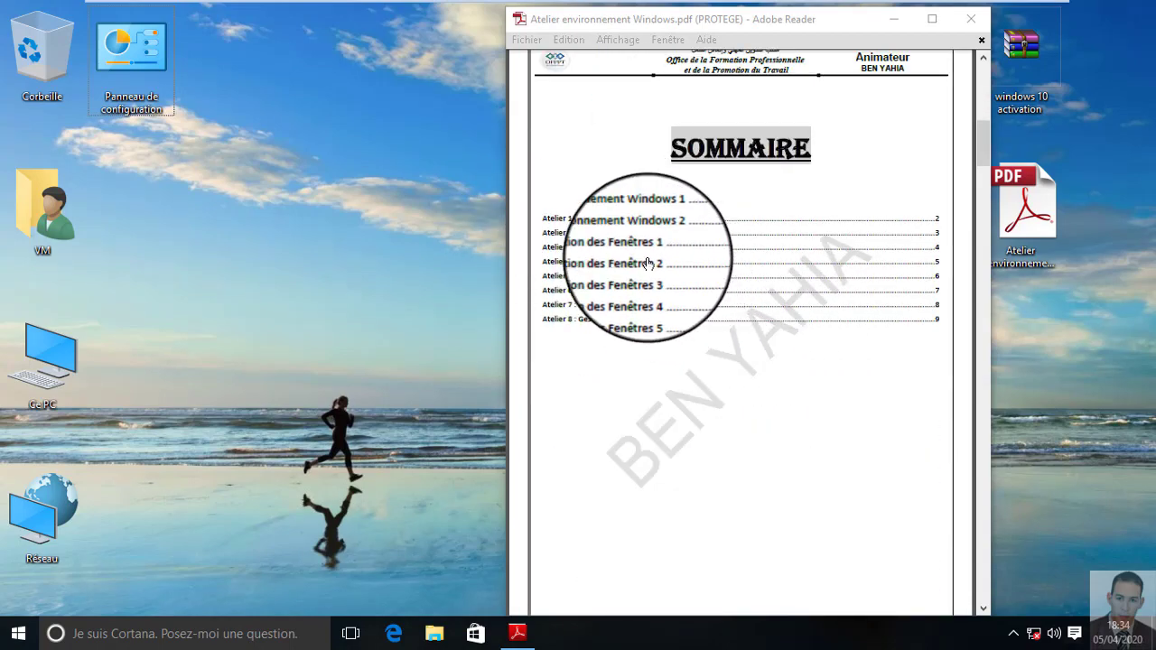
{"action": "left_click", "coordinate": [604, 254]}
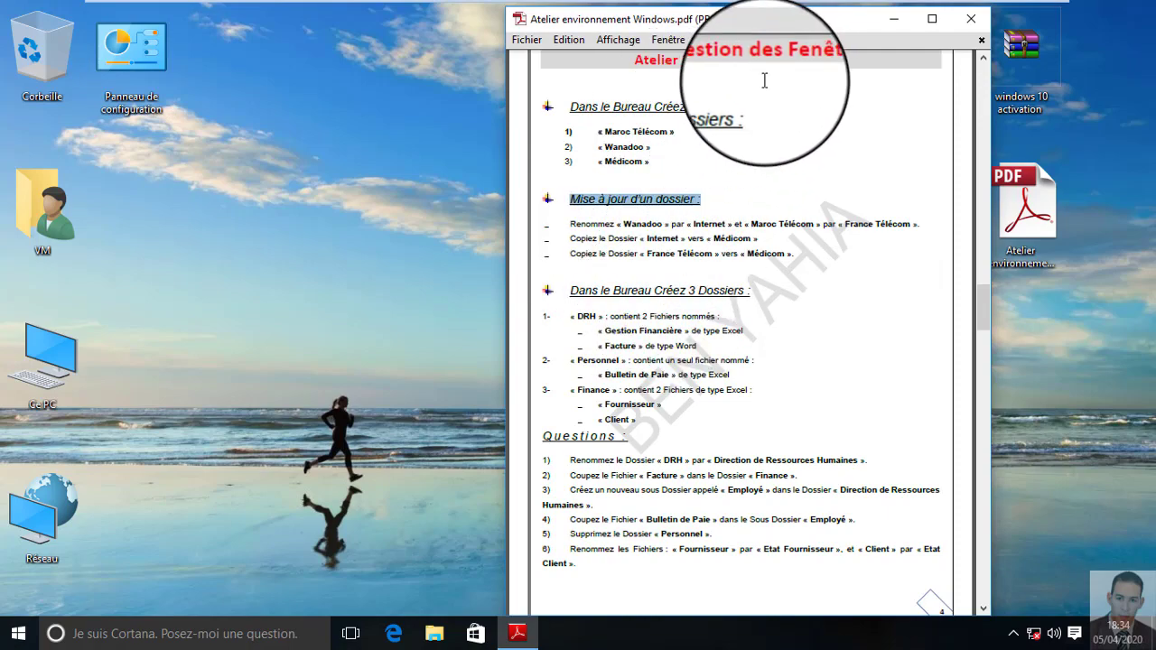
{"action": "left_click", "coordinate": [939, 25]}
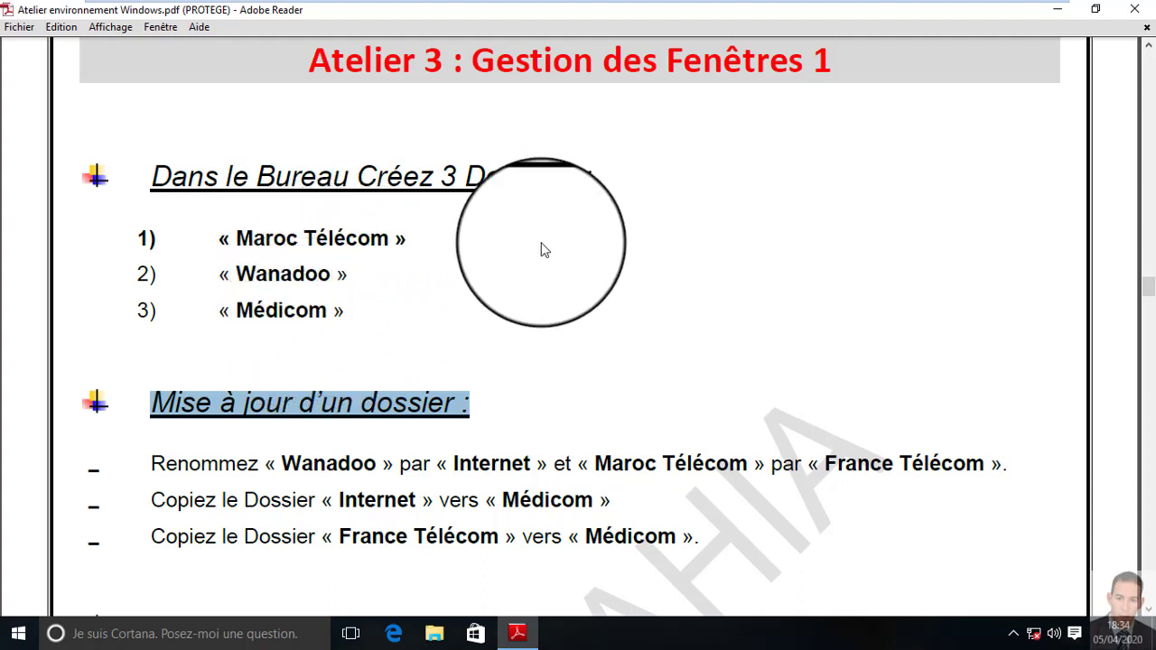
{"action": "left_click", "coordinate": [1097, 11]}
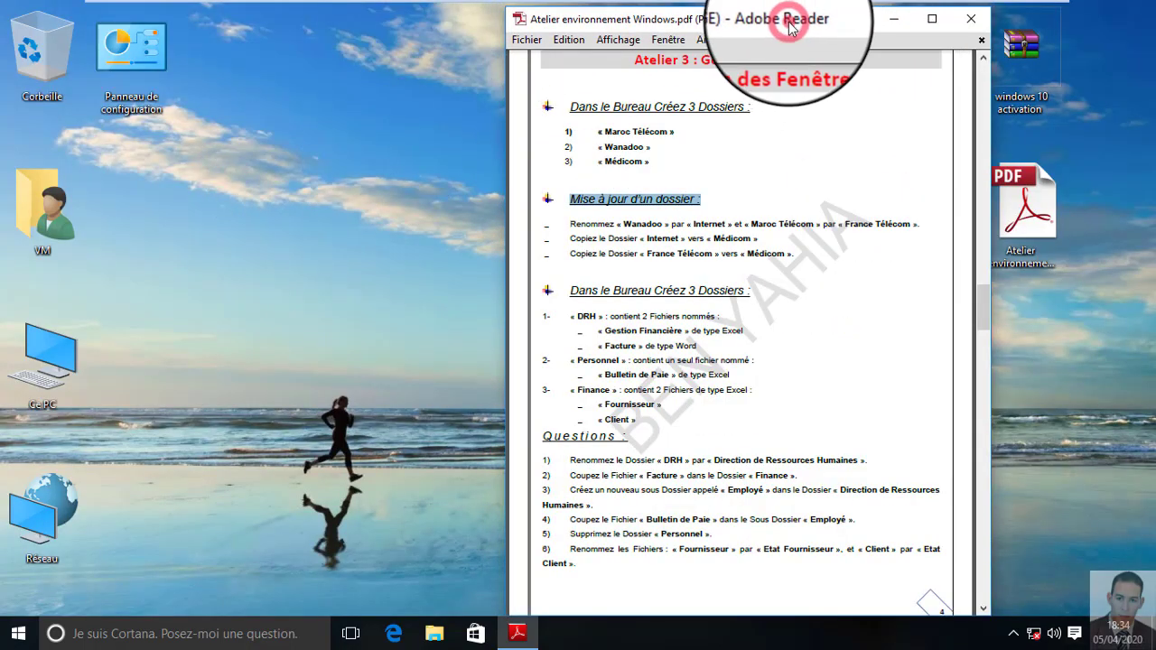
{"action": "left_click_drag", "start_coordinate": [788, 27], "coordinate": [945, 28]}
Create a new folder on the desktop named Maroc Télécom
{"action": "left_click", "coordinate": [286, 95]}
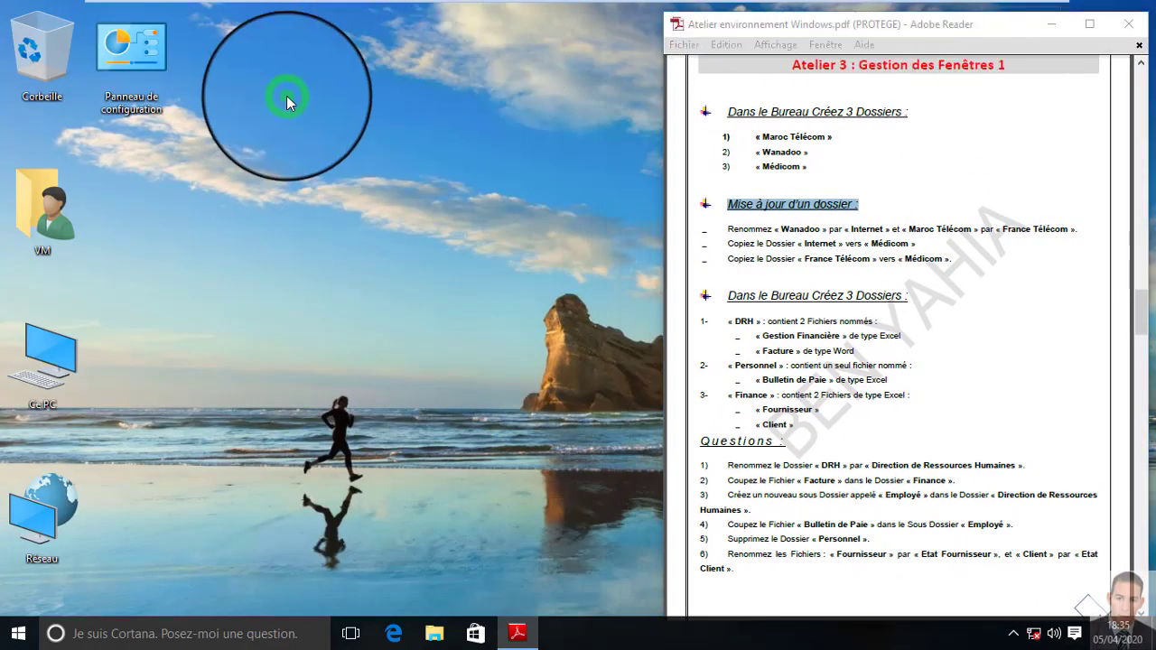
{"action": "right_click", "coordinate": [286, 96]}
{"action": "mouse_move", "coordinate": [361, 213]}
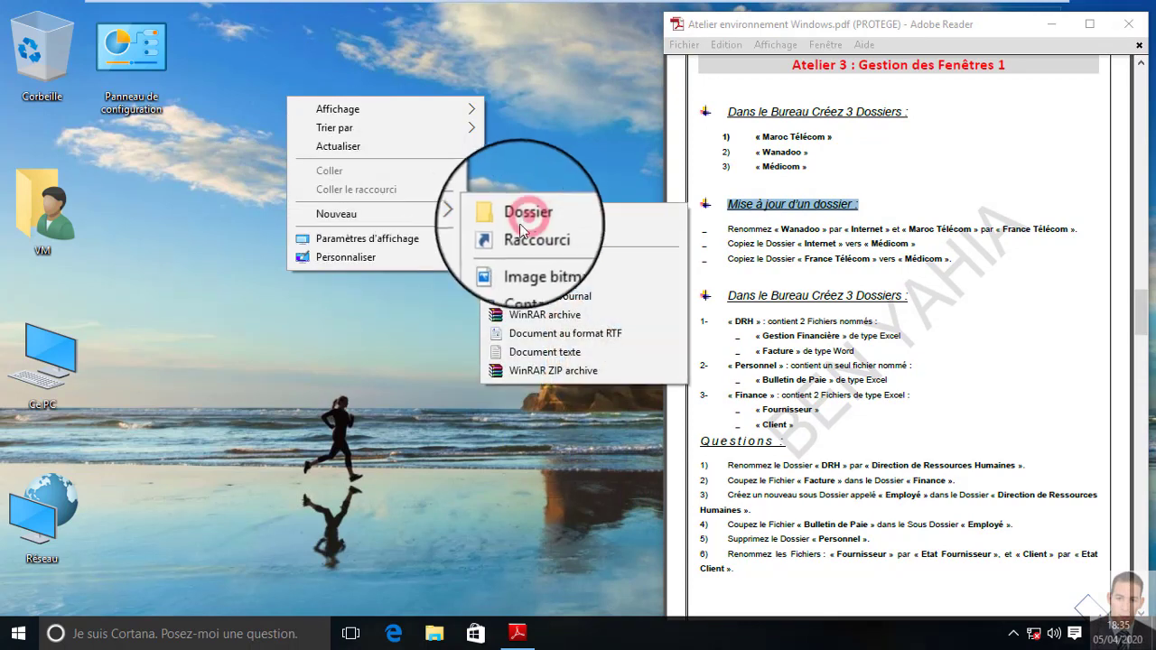
{"action": "left_click", "coordinate": [522, 216]}
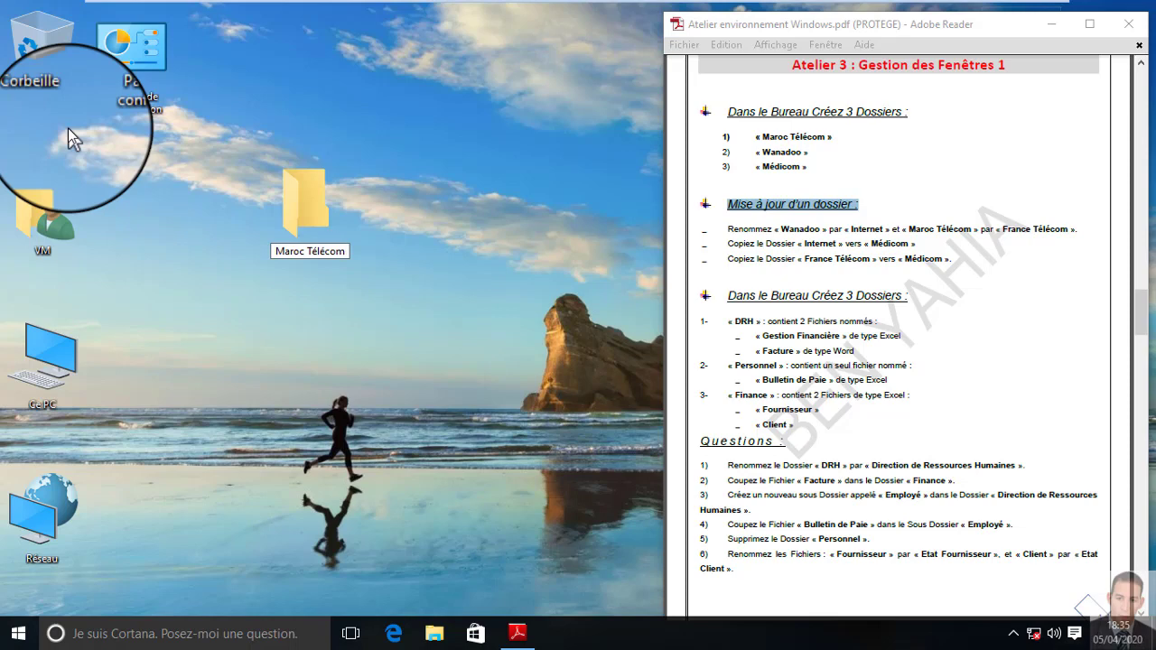
Create a second desktop folder named Wanadoo beside the Maroc Télécom folder
{"action": "right_click", "coordinate": [447, 155]}
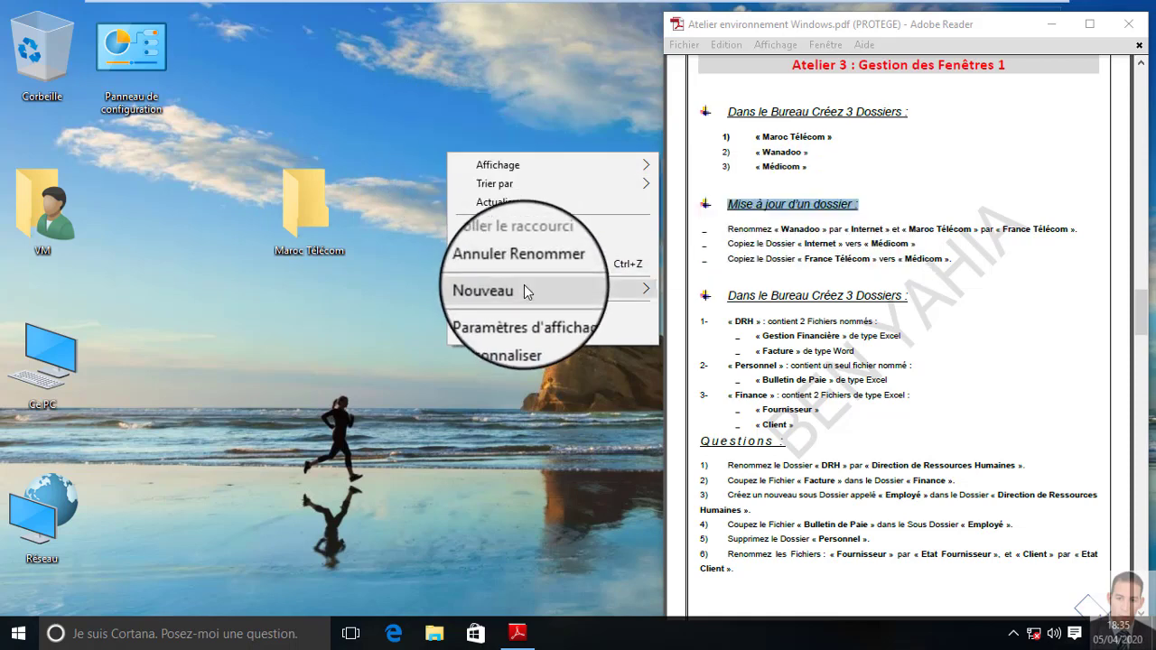
{"action": "mouse_move", "coordinate": [533, 288]}
{"action": "left_click", "coordinate": [669, 298]}
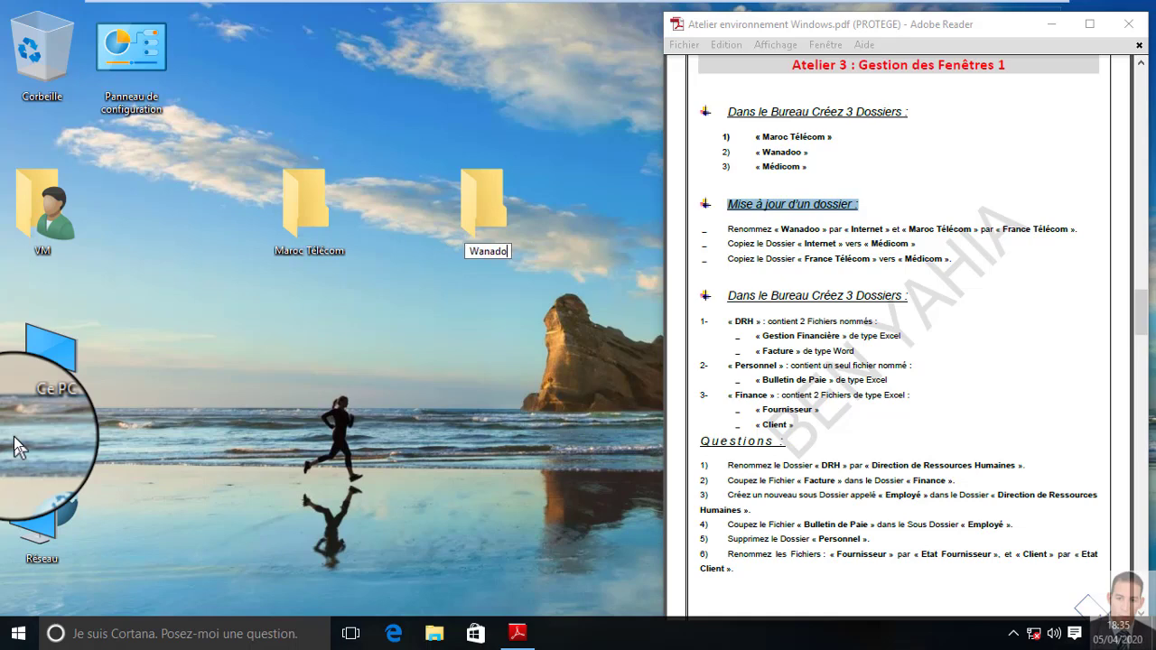
{"action": "left_click", "coordinate": [335, 335]}
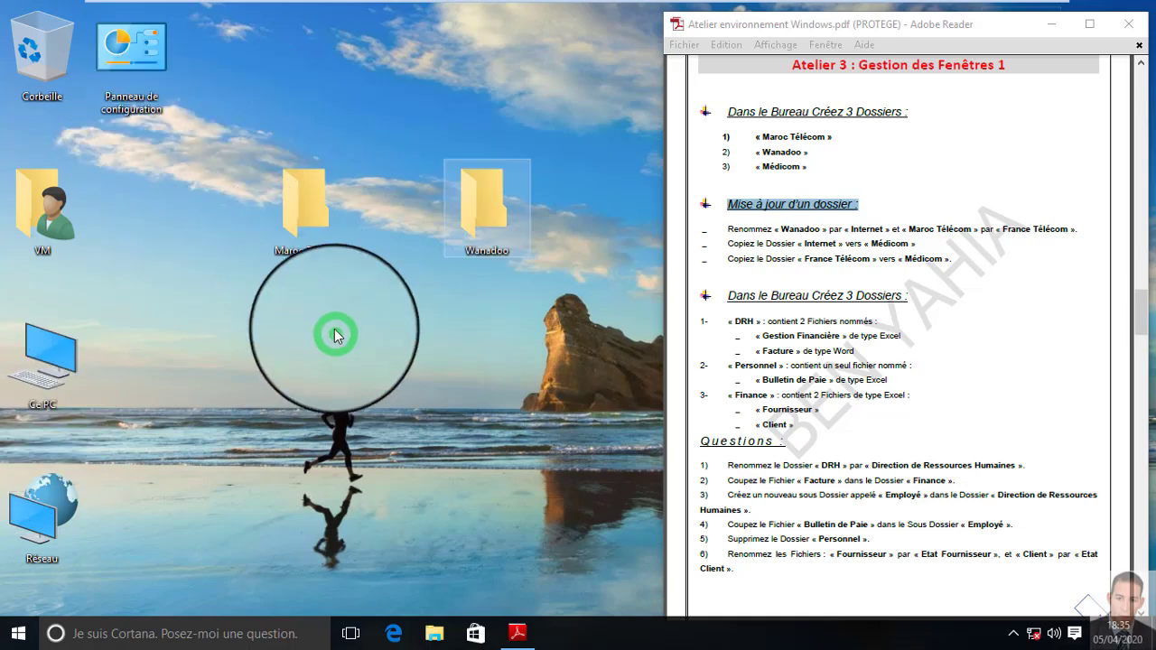
Create a third desktop folder named Médicom below the other two new folders
{"action": "right_click", "coordinate": [335, 335]}
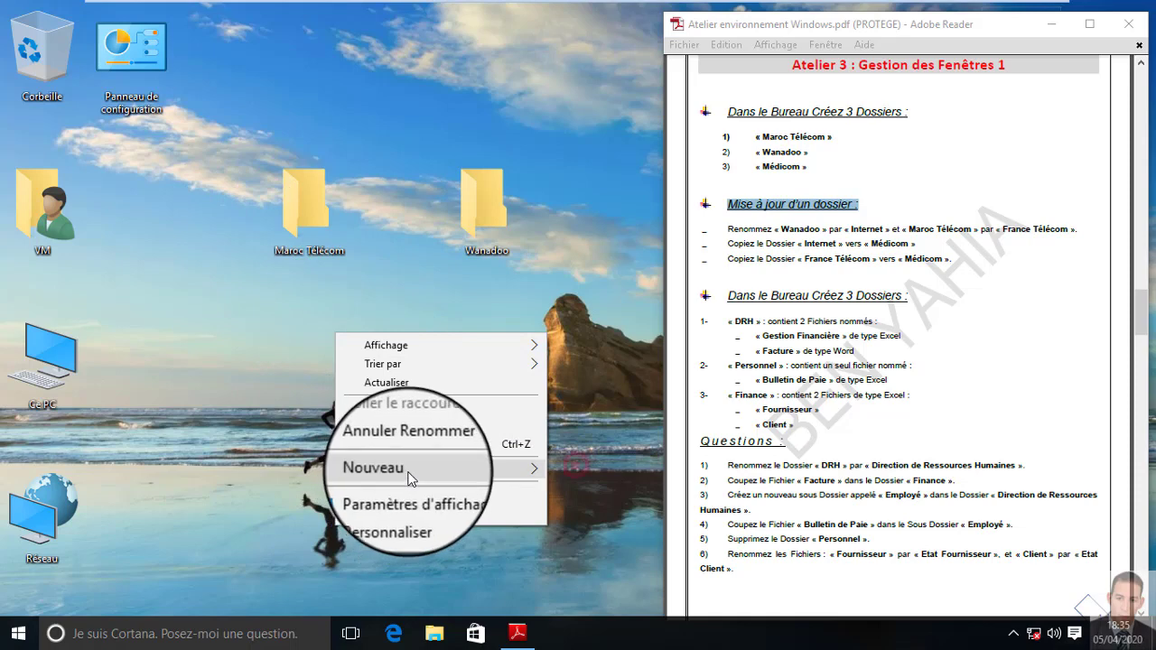
{"action": "mouse_move", "coordinate": [408, 469]}
{"action": "left_click", "coordinate": [575, 470]}
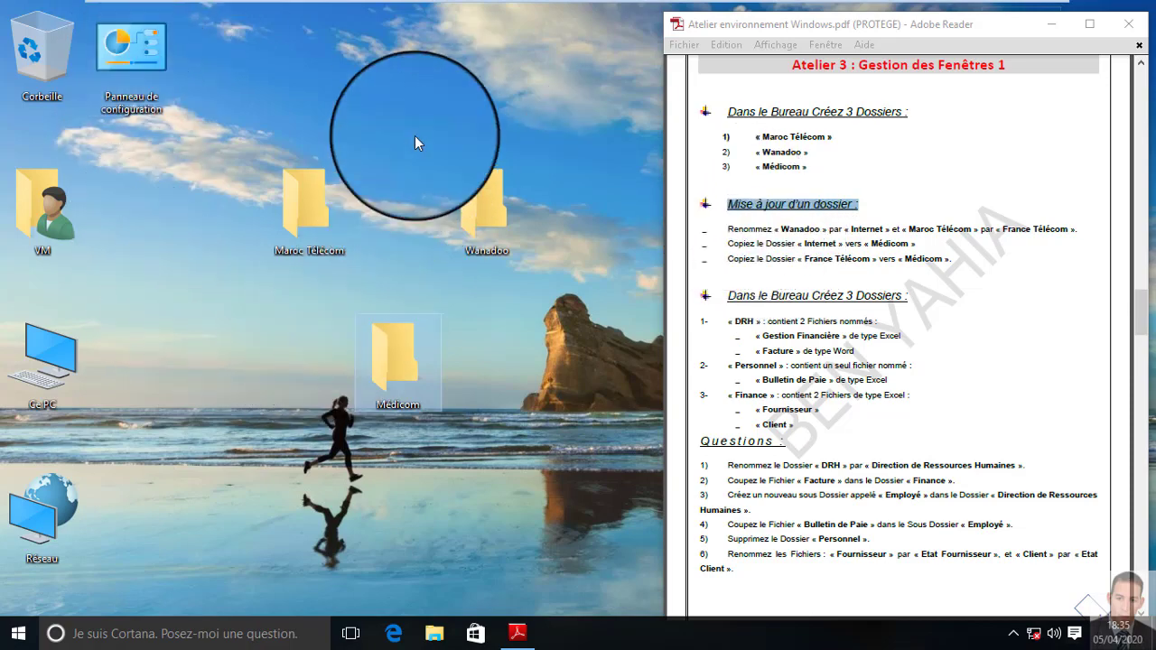
Read the exercise's folder update instructions and rename the Wanadoo folder on the desktop to Internet
{"action": "left_click", "coordinate": [914, 25]}
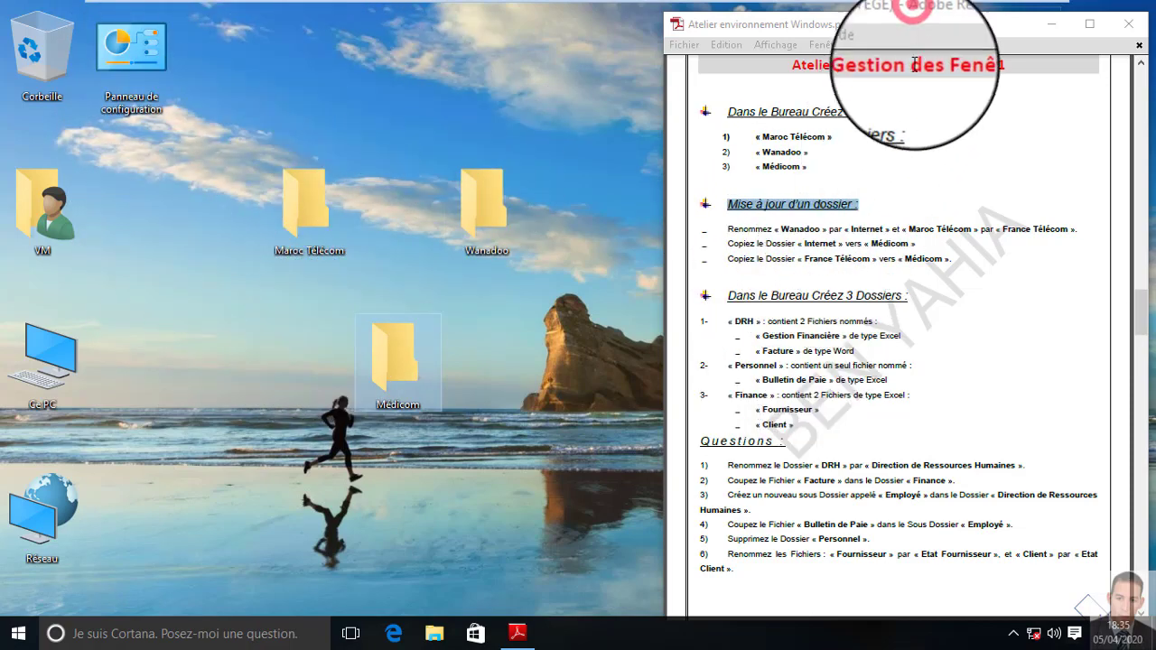
{"action": "double_click", "coordinate": [914, 25]}
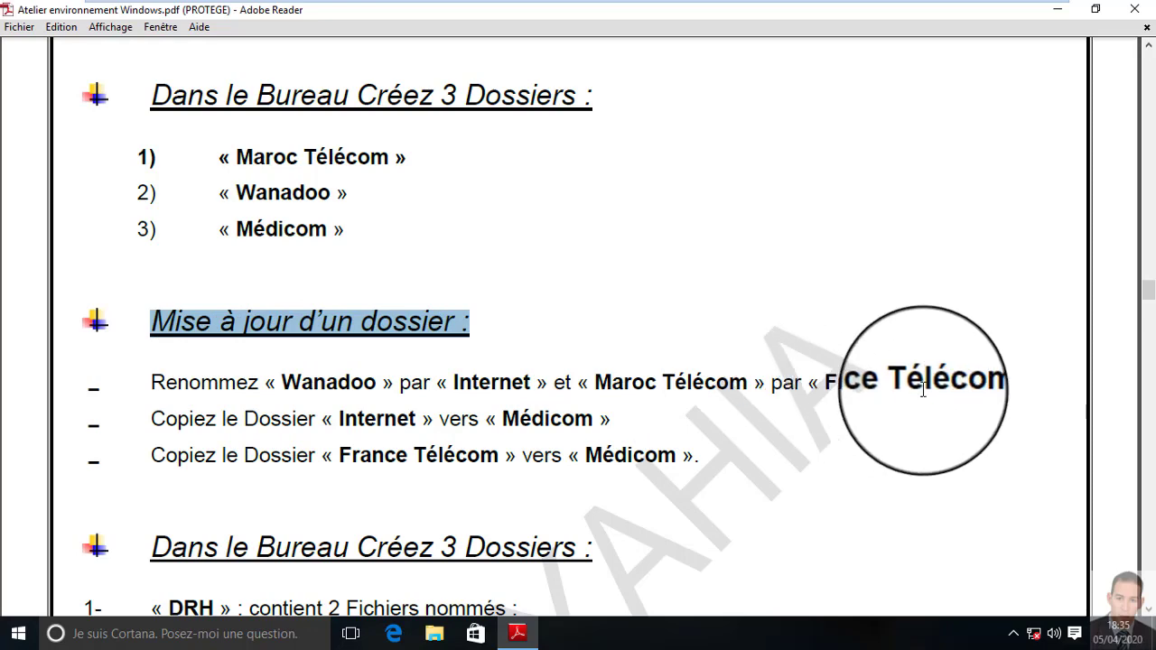
{"action": "left_click", "coordinate": [1096, 11]}
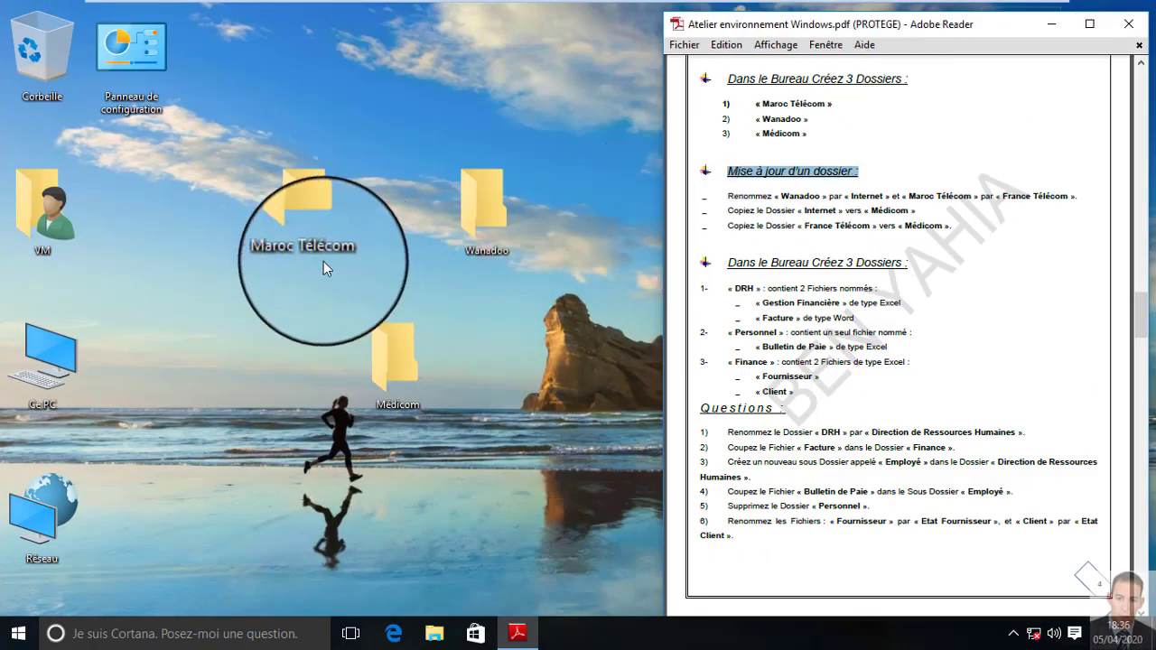
{"action": "left_click", "coordinate": [485, 242]}
{"action": "left_click", "coordinate": [486, 245]}
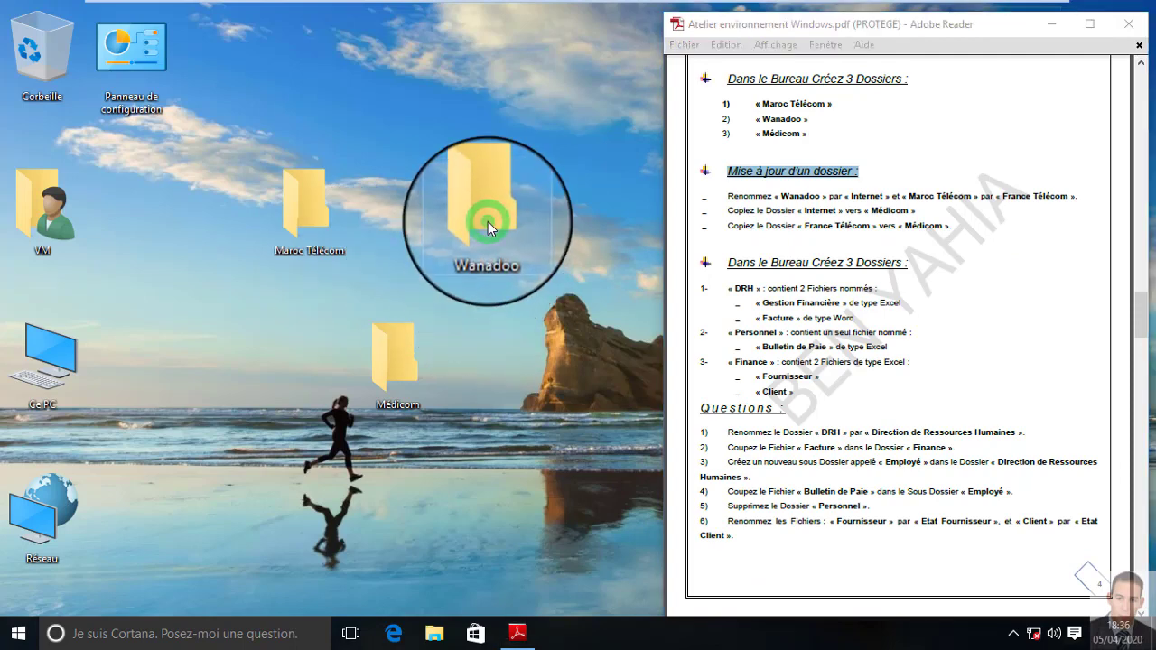
{"action": "right_click", "coordinate": [488, 226]}
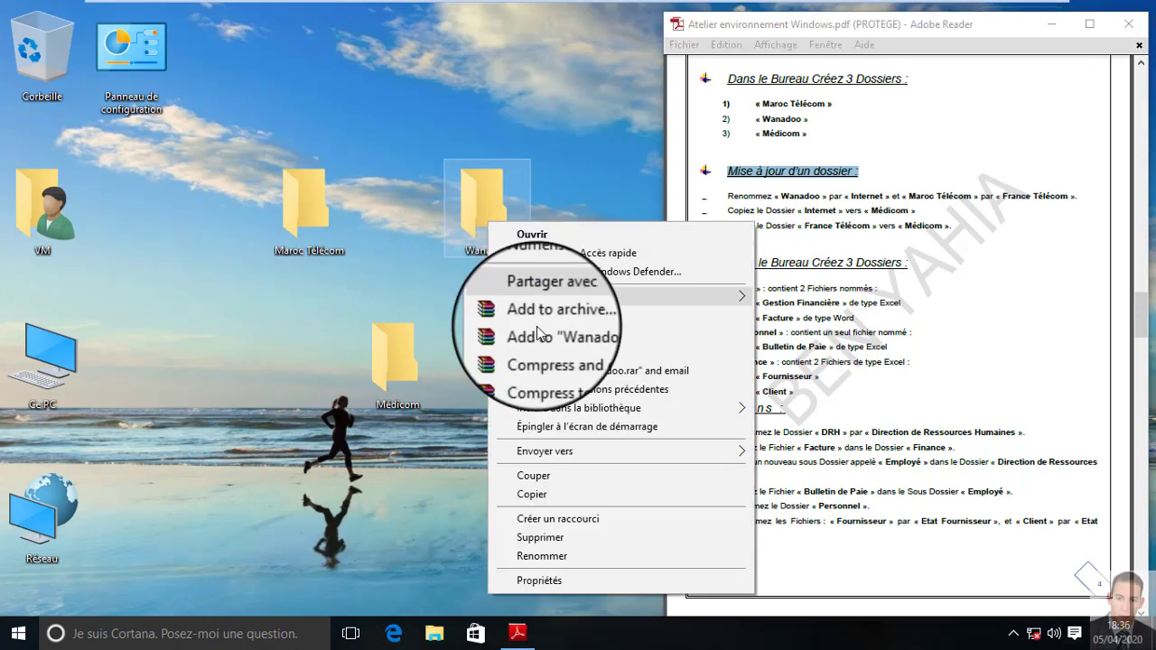
{"action": "left_click", "coordinate": [553, 562]}
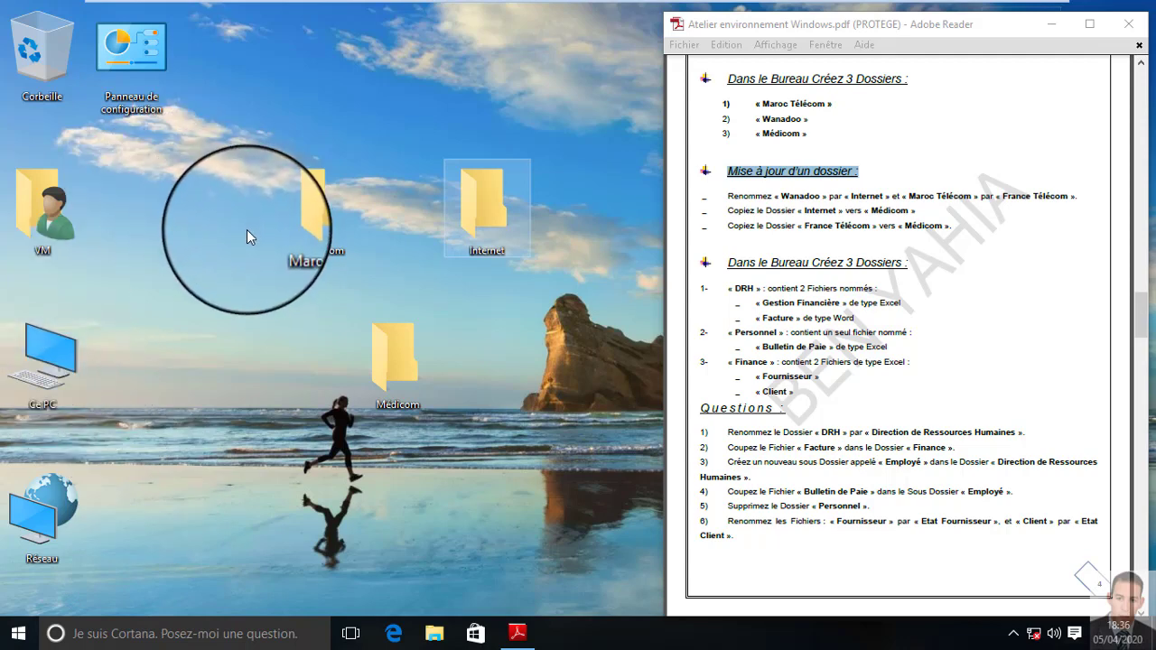
Rename the Maroc Télécom folder on the desktop to France Télécom
{"action": "left_click", "coordinate": [287, 220]}
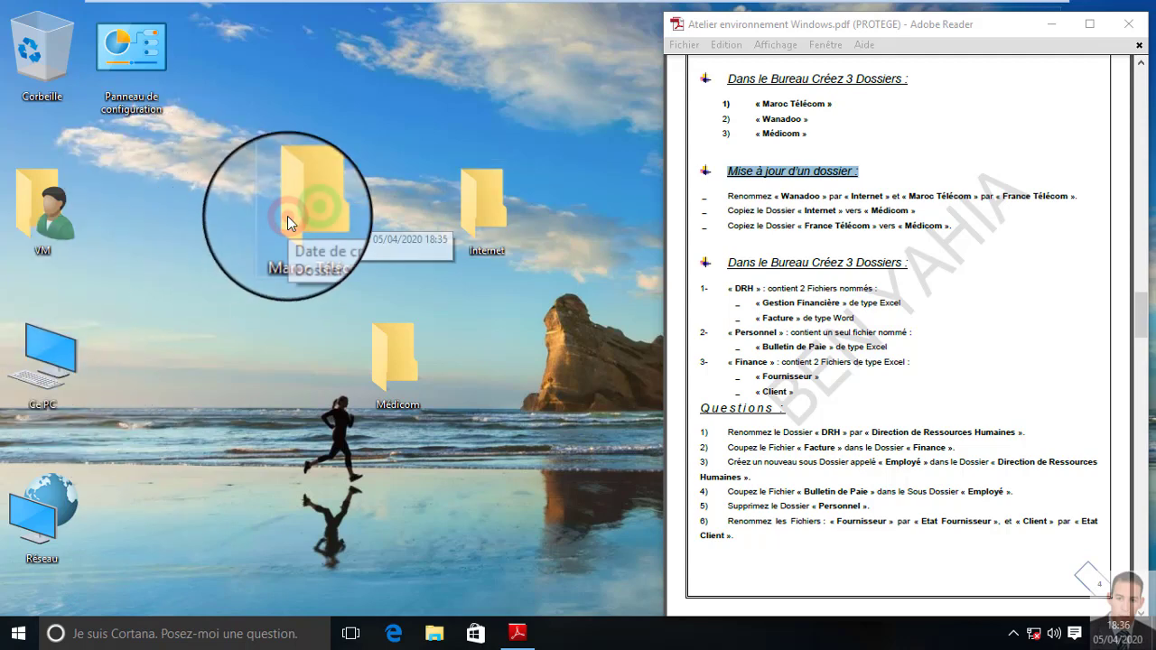
{"action": "right_click", "coordinate": [309, 209]}
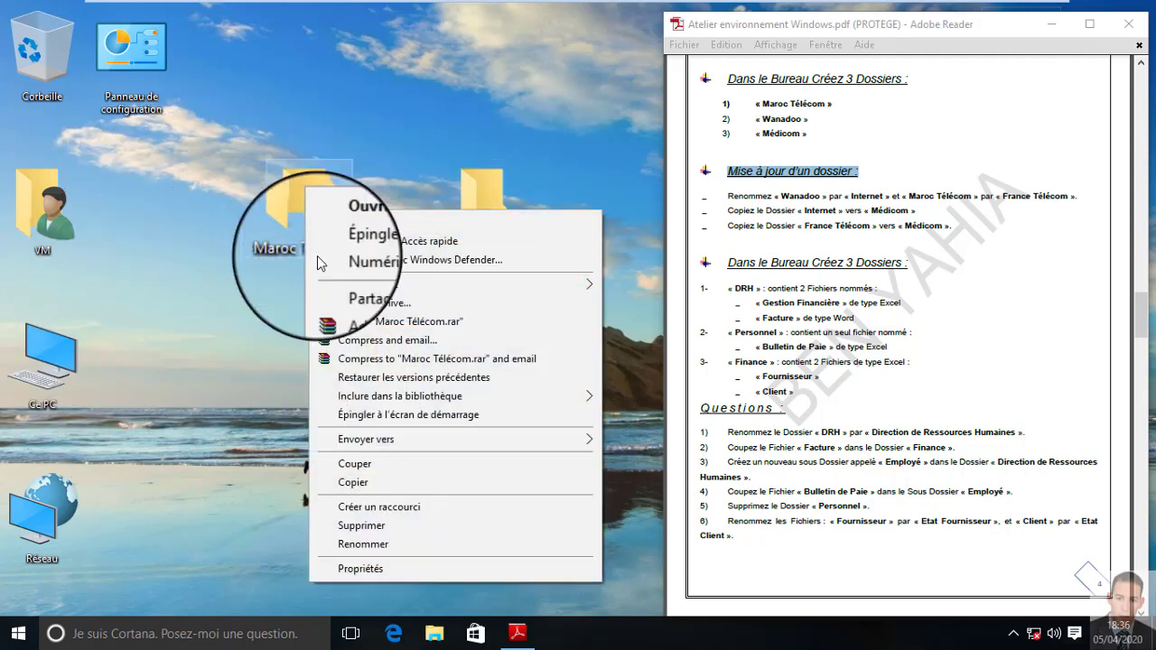
{"action": "left_click", "coordinate": [383, 546]}
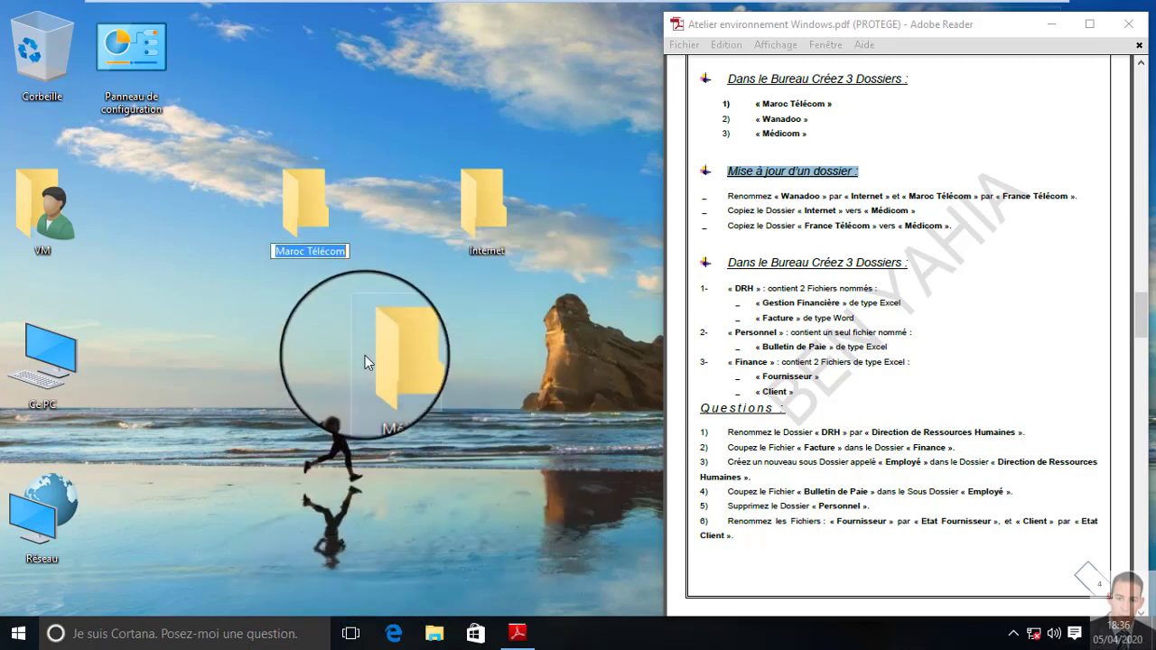
{"action": "double_click", "coordinate": [295, 256]}
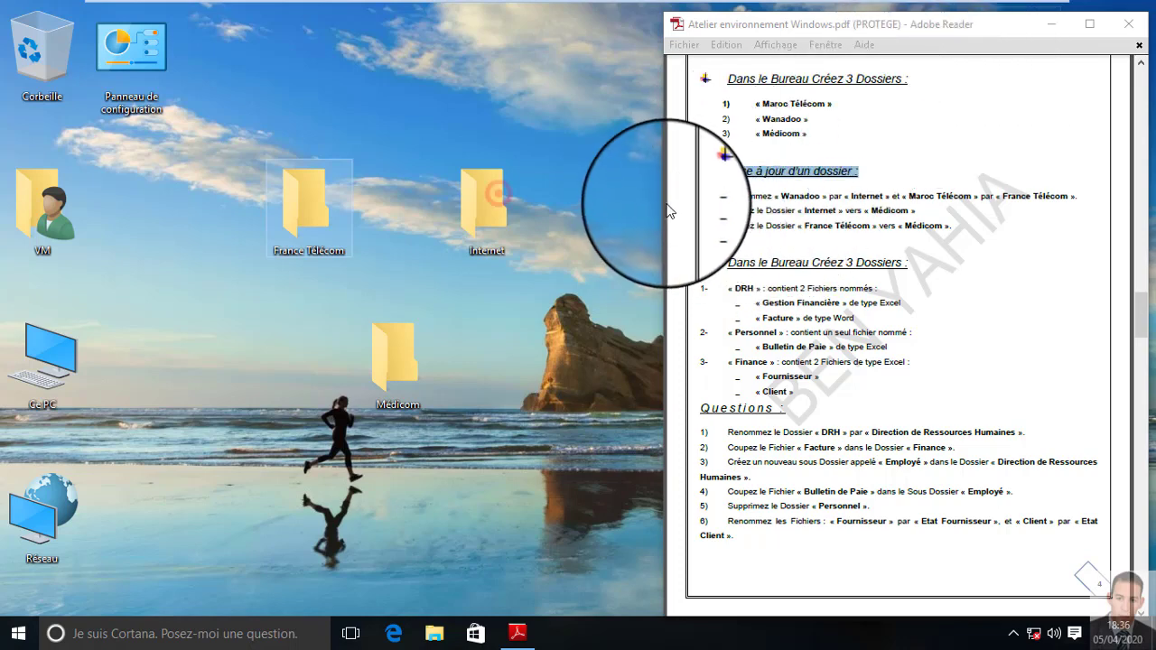
Move the Internet, France Télécom and Médicom folders closer to the system desktop icons and widen the PDF window into the freed space
{"action": "left_click", "coordinate": [501, 201]}
{"action": "left_click_drag", "start_coordinate": [502, 200], "coordinate": [294, 46]}
{"action": "left_click_drag", "start_coordinate": [299, 182], "coordinate": [188, 183]}
{"action": "left_click_drag", "start_coordinate": [387, 383], "coordinate": [173, 327]}
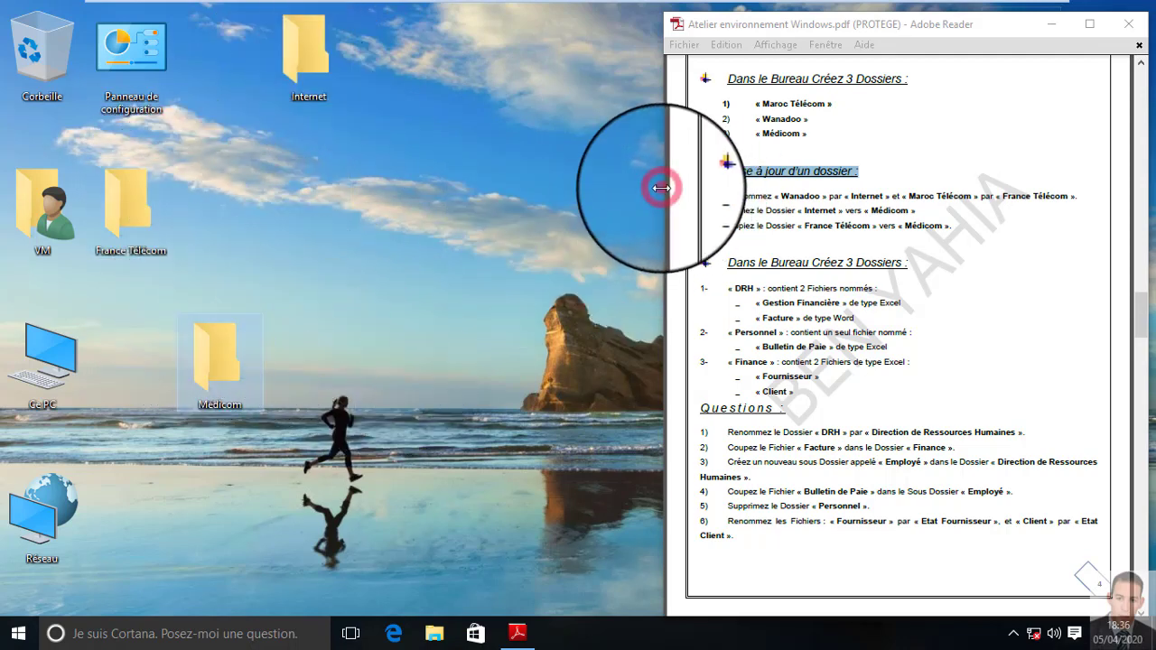
{"action": "left_click_drag", "start_coordinate": [548, 176], "coordinate": [496, 177]}
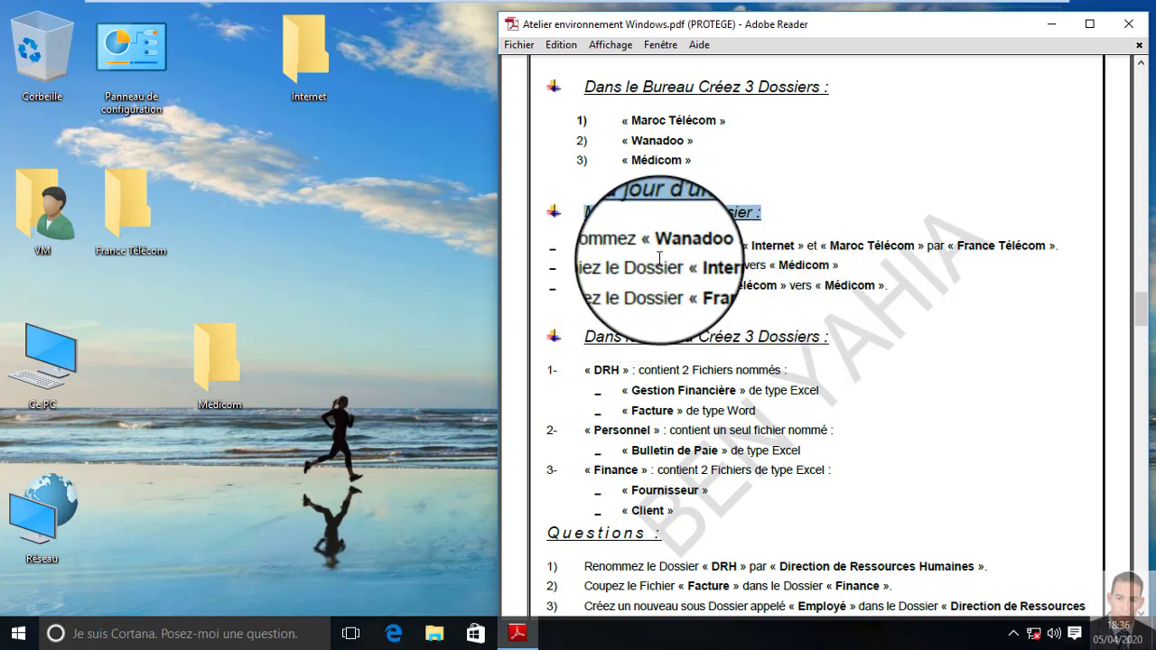
Copy the Internet folder into the Médicom folder, and open Médicom to check its contents before closing it
{"action": "left_click", "coordinate": [316, 70]}
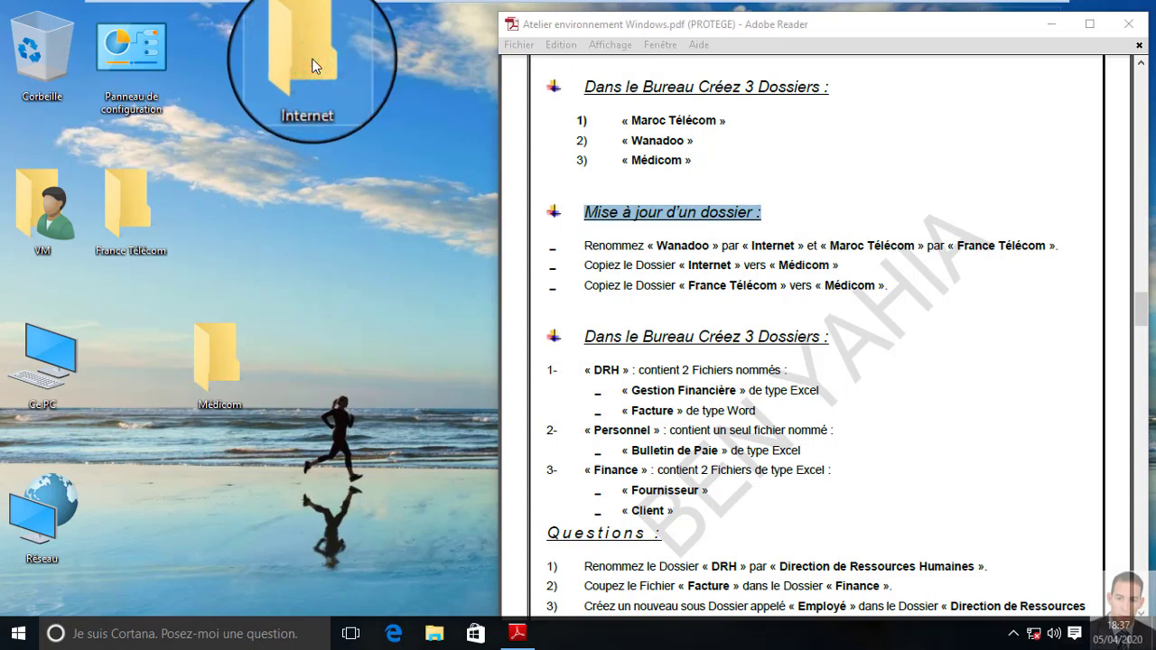
{"action": "right_click", "coordinate": [312, 65]}
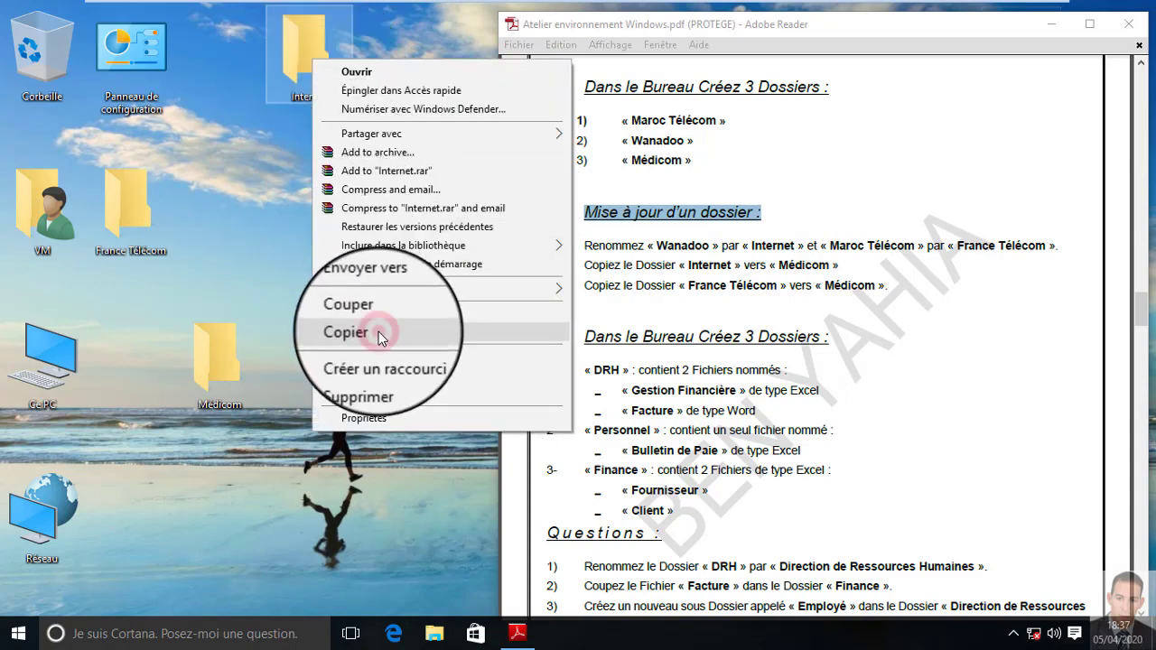
{"action": "left_click", "coordinate": [378, 332]}
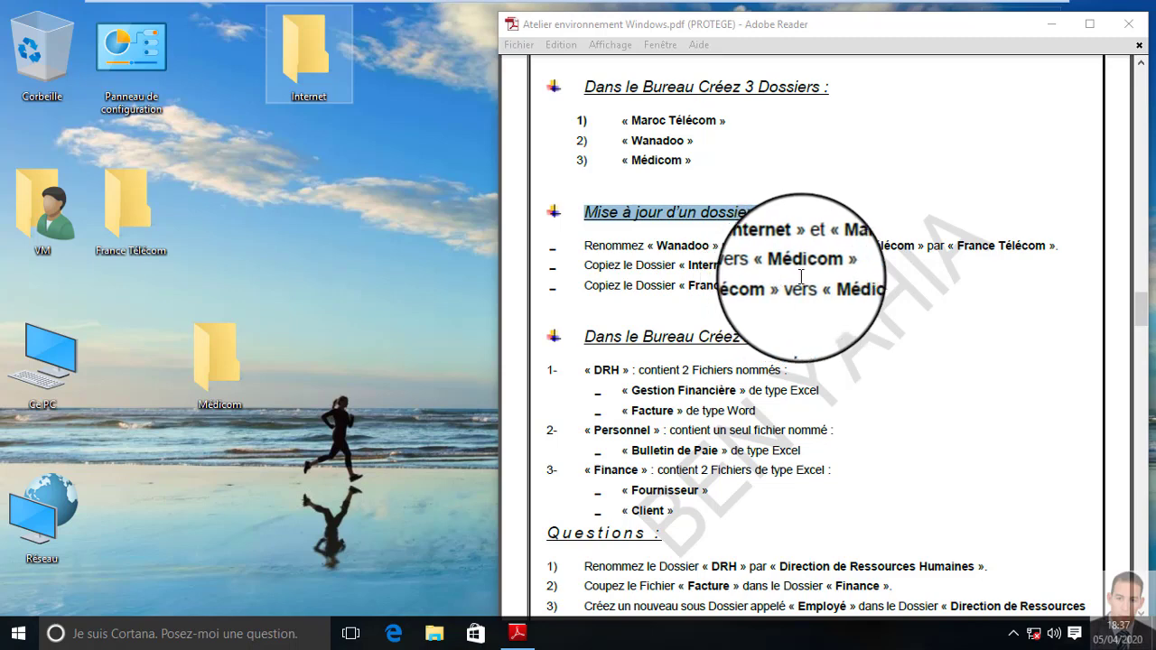
{"action": "double_click", "coordinate": [219, 355]}
{"action": "mouse_move", "coordinate": [207, 359]}
{"action": "left_mouse_down"}
{"action": "mouse_move", "coordinate": [236, 352]}
{"action": "mouse_move", "coordinate": [225, 350]}
{"action": "left_mouse_up"}
{"action": "right_click", "coordinate": [225, 350]}
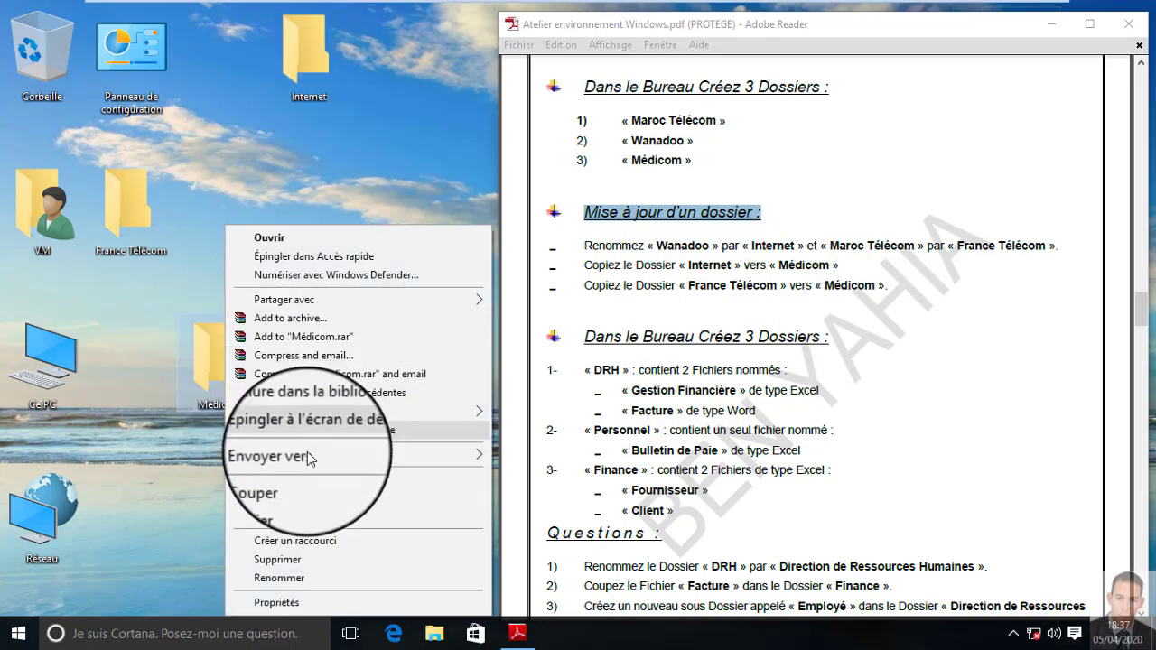
{"action": "left_click", "coordinate": [286, 517]}
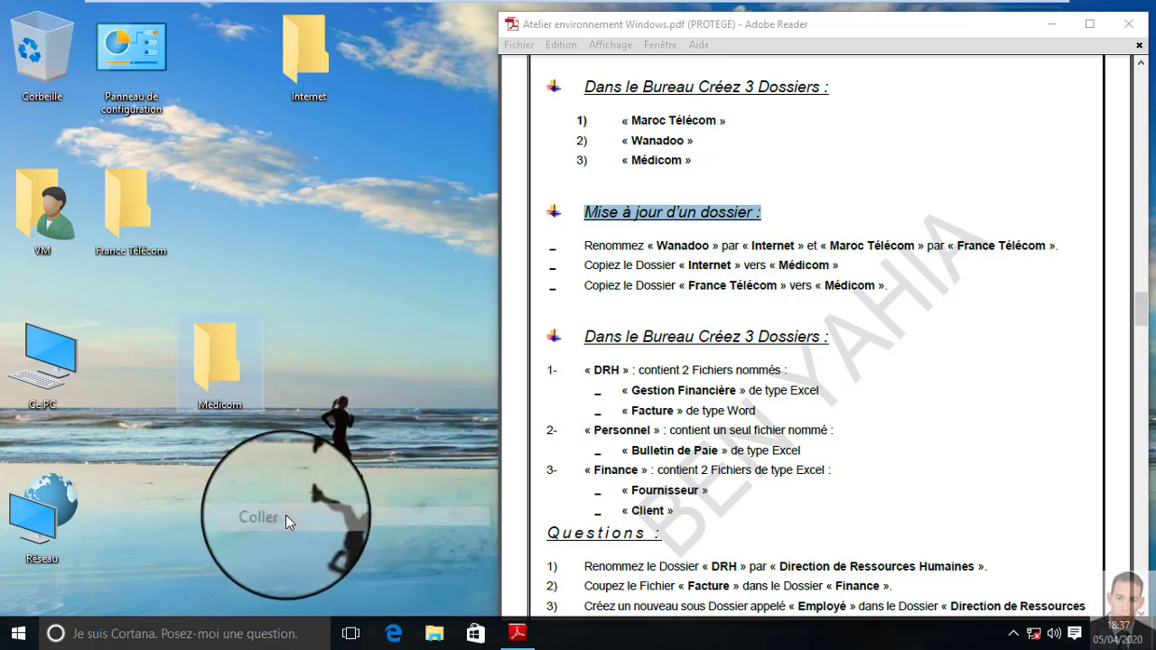
{"action": "left_click_drag", "start_coordinate": [230, 349], "coordinate": [308, 72]}
{"action": "left_click_drag", "start_coordinate": [199, 535], "coordinate": [224, 415]}
{"action": "double_click", "coordinate": [219, 362]}
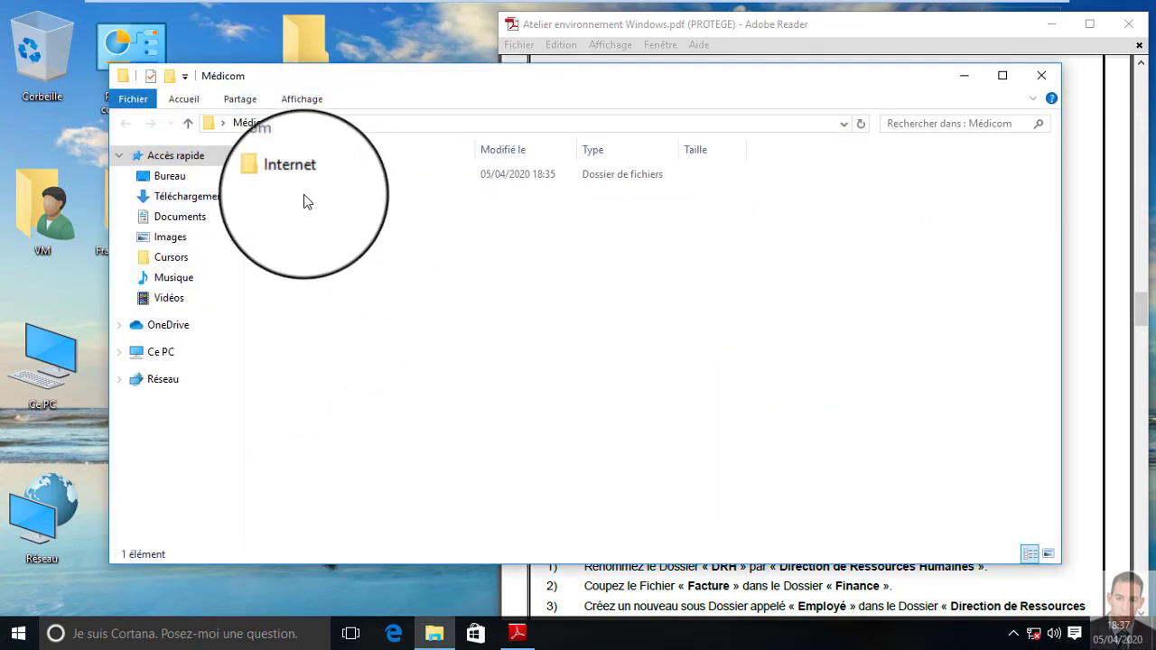
{"action": "left_click", "coordinate": [1042, 75]}
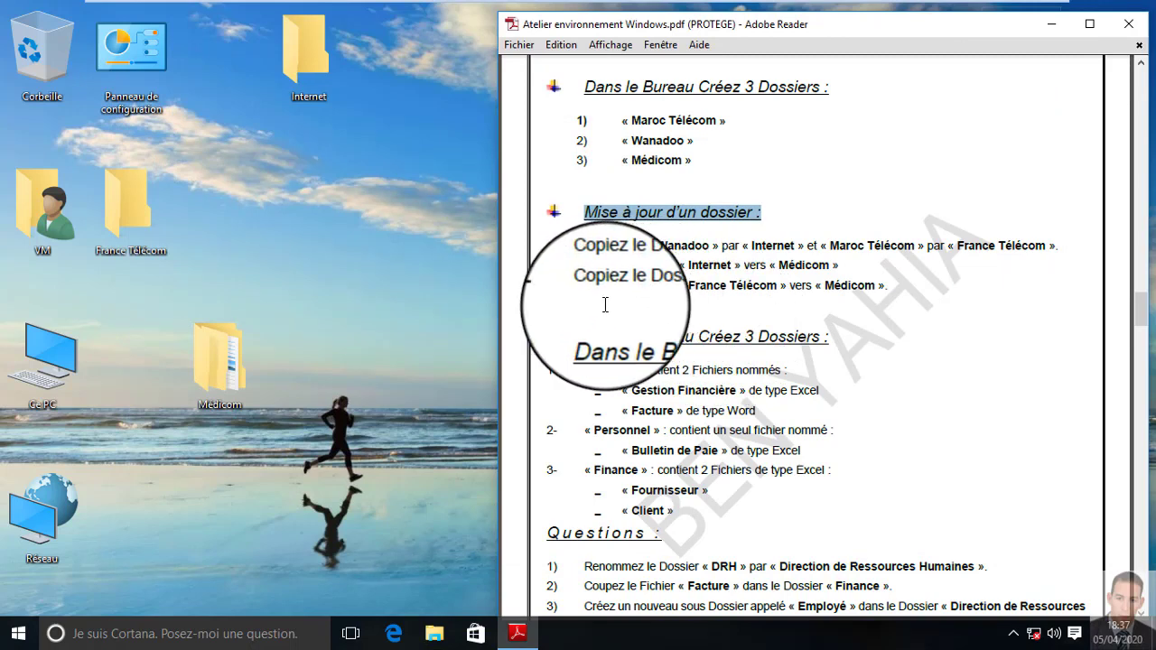
Copy the France Télécom folder from the desktop and paste it into the Médicom folder
{"action": "left_click", "coordinate": [131, 211]}
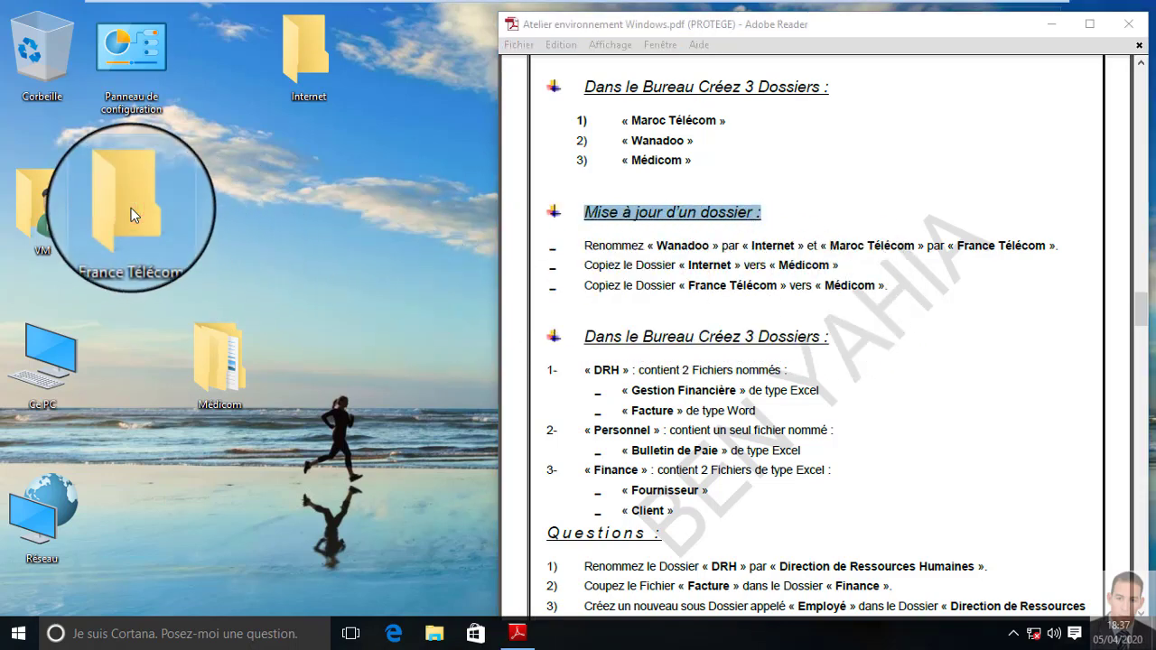
{"action": "right_click", "coordinate": [131, 210]}
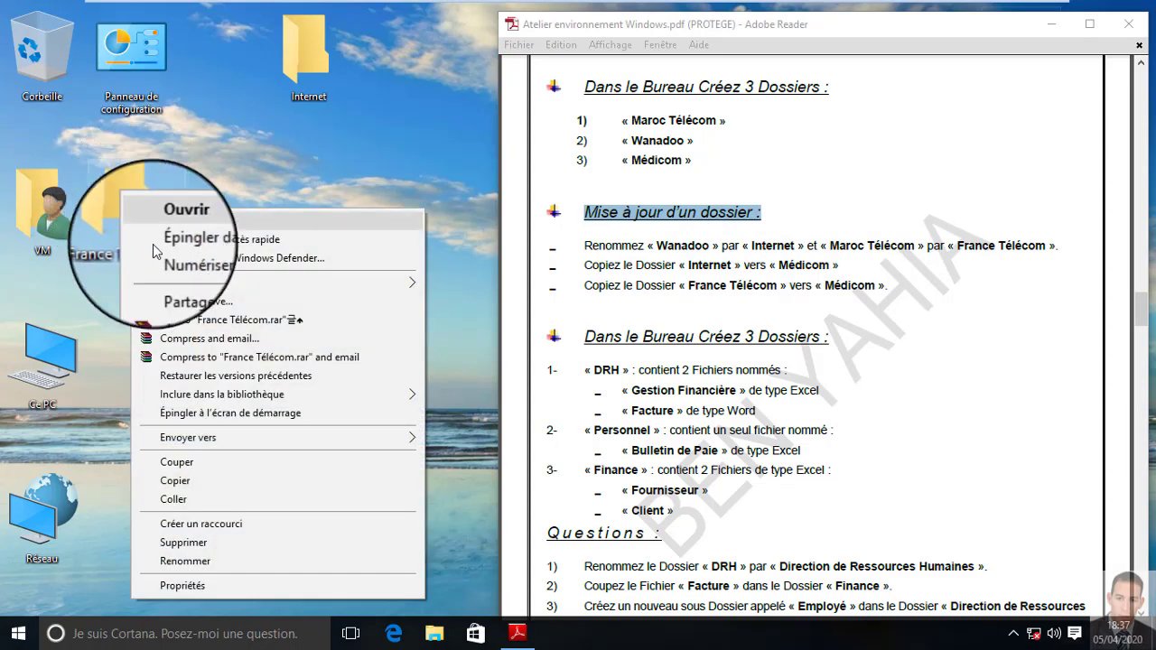
{"action": "left_click", "coordinate": [175, 476]}
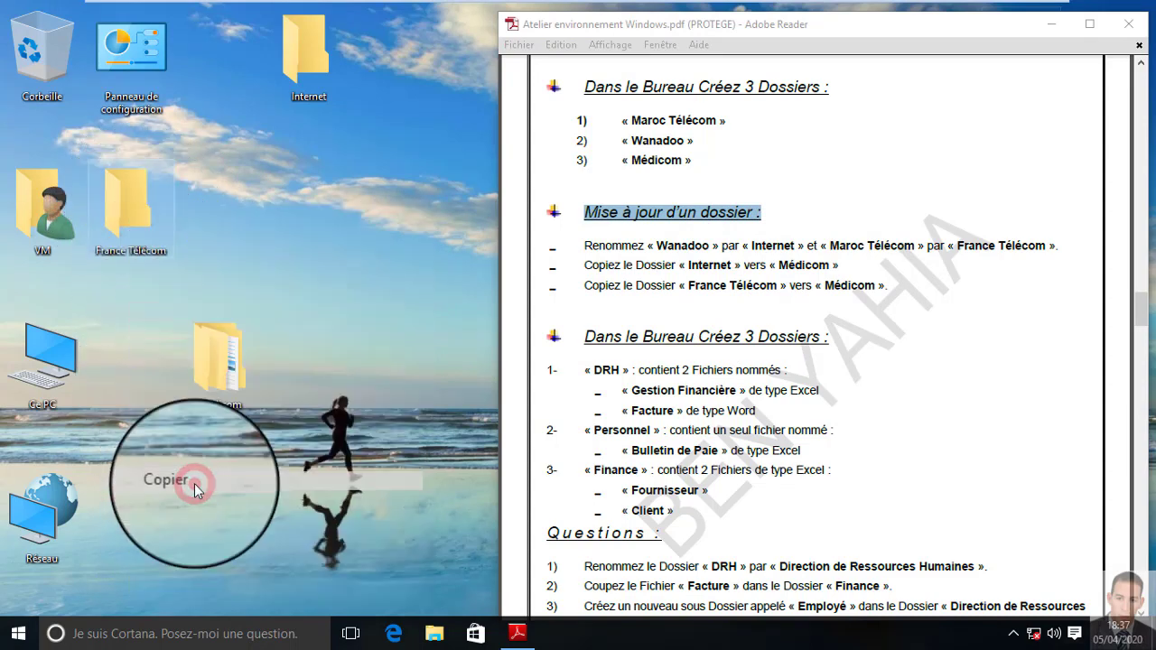
{"action": "left_click", "coordinate": [224, 368]}
{"action": "right_click", "coordinate": [224, 369]}
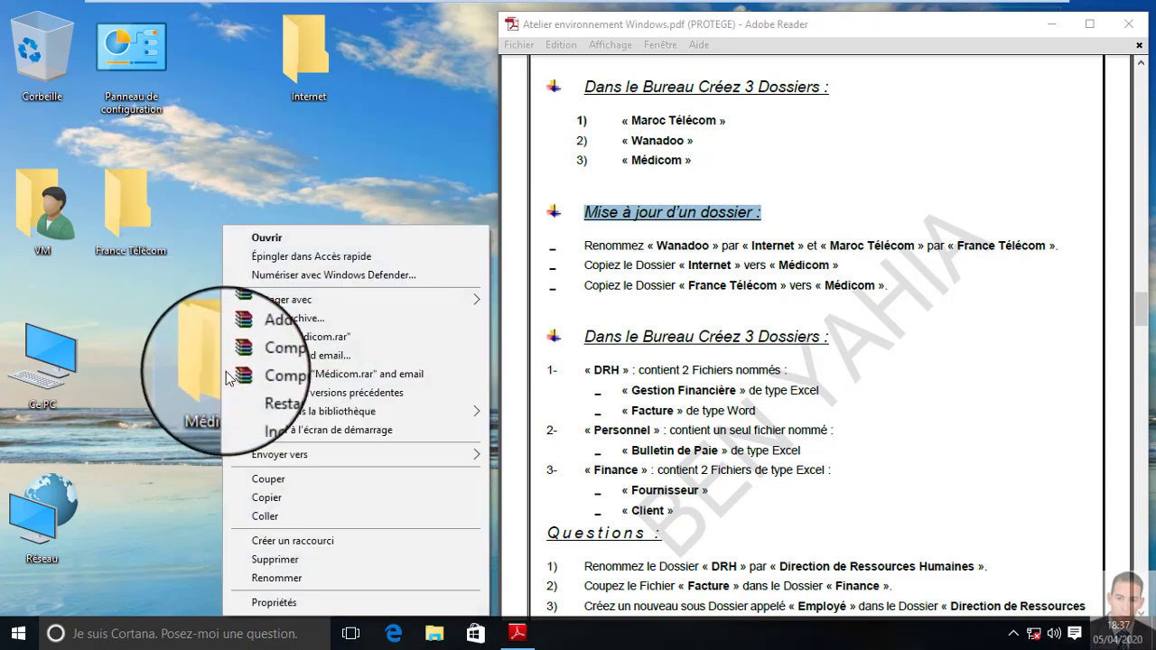
{"action": "left_click", "coordinate": [307, 519]}
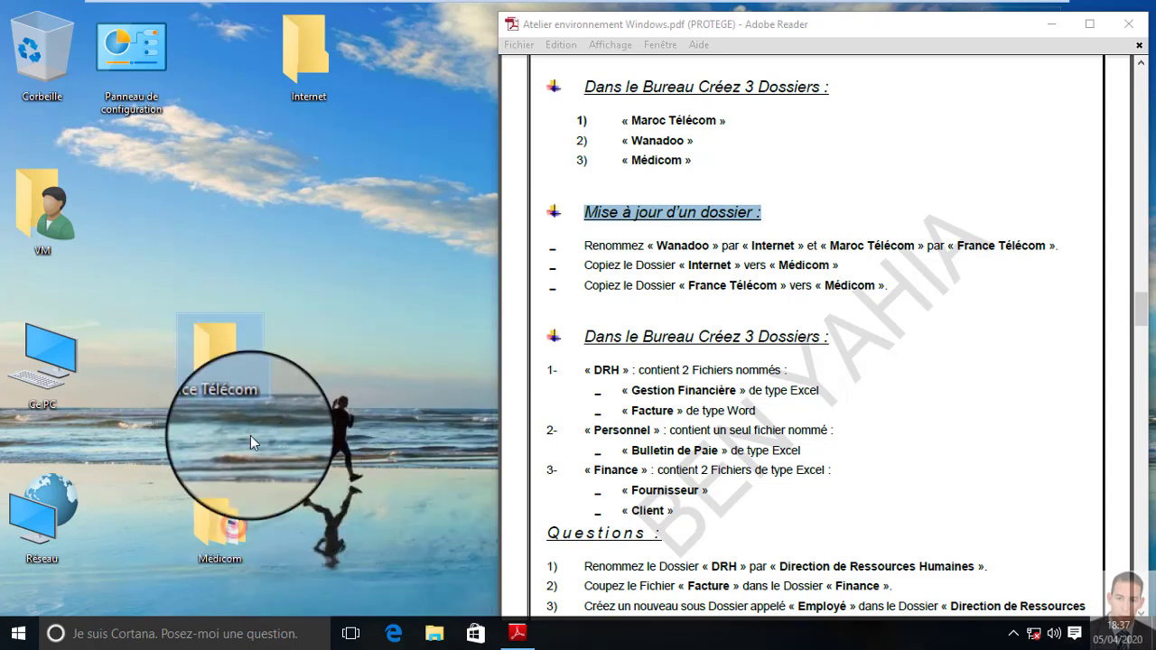
Place the Médicom folder below Internet and the France Télécom folder beside VM on the desktop
{"action": "left_click_drag", "start_coordinate": [223, 510], "coordinate": [322, 227]}
{"action": "left_click_drag", "start_coordinate": [219, 357], "coordinate": [188, 180]}
{"action": "left_click_drag", "start_coordinate": [227, 234], "coordinate": [144, 208]}
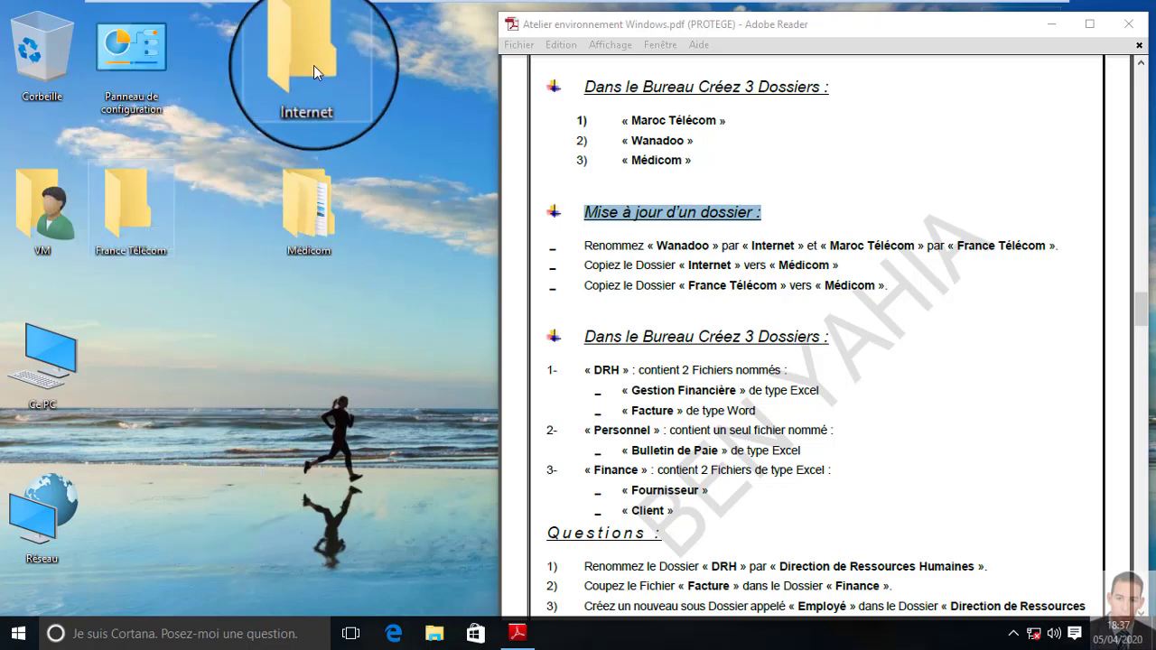
Open the Médicom folder to check which folders it contains, and close it again
{"action": "left_click", "coordinate": [318, 233]}
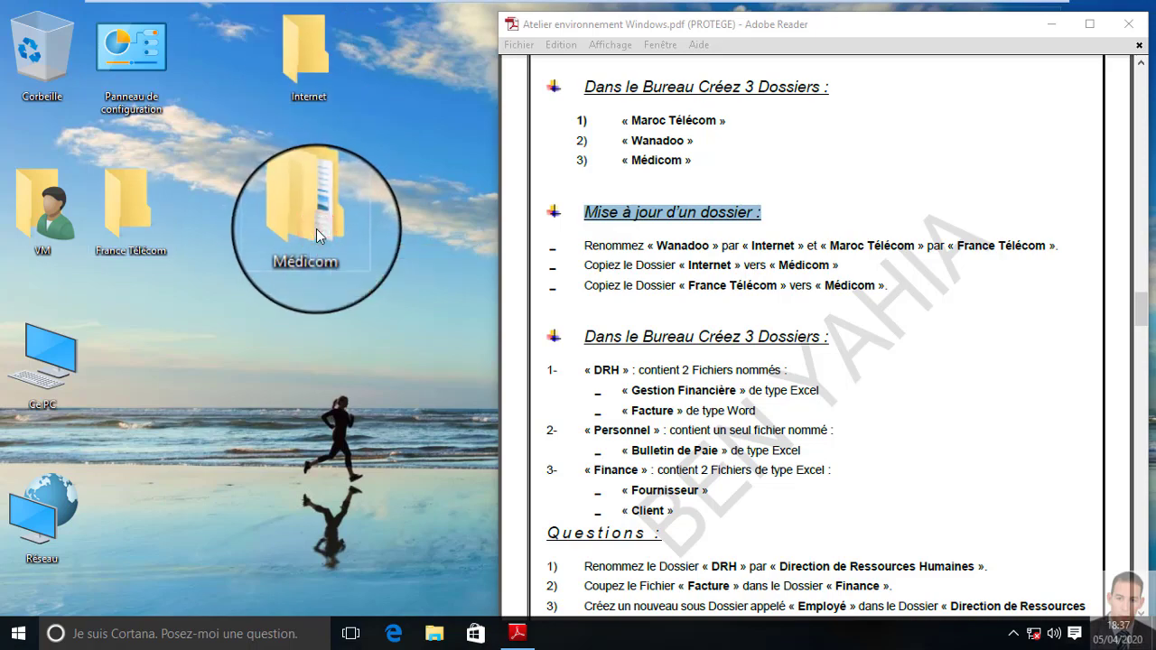
{"action": "double_click", "coordinate": [316, 233]}
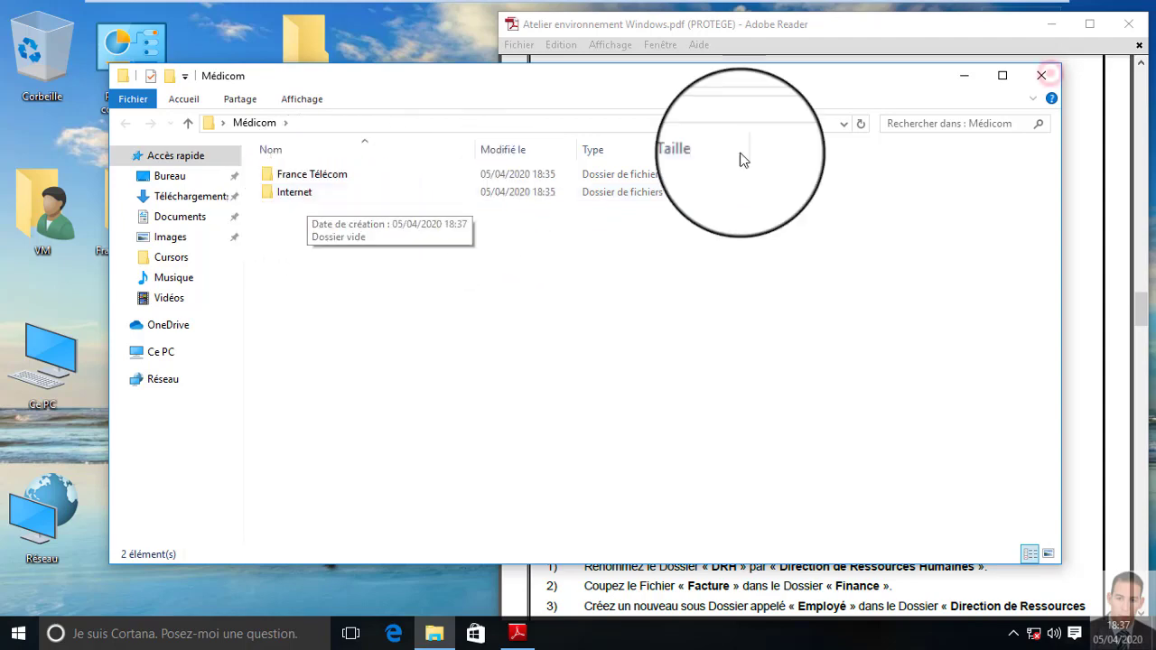
{"action": "left_click", "coordinate": [1041, 75]}
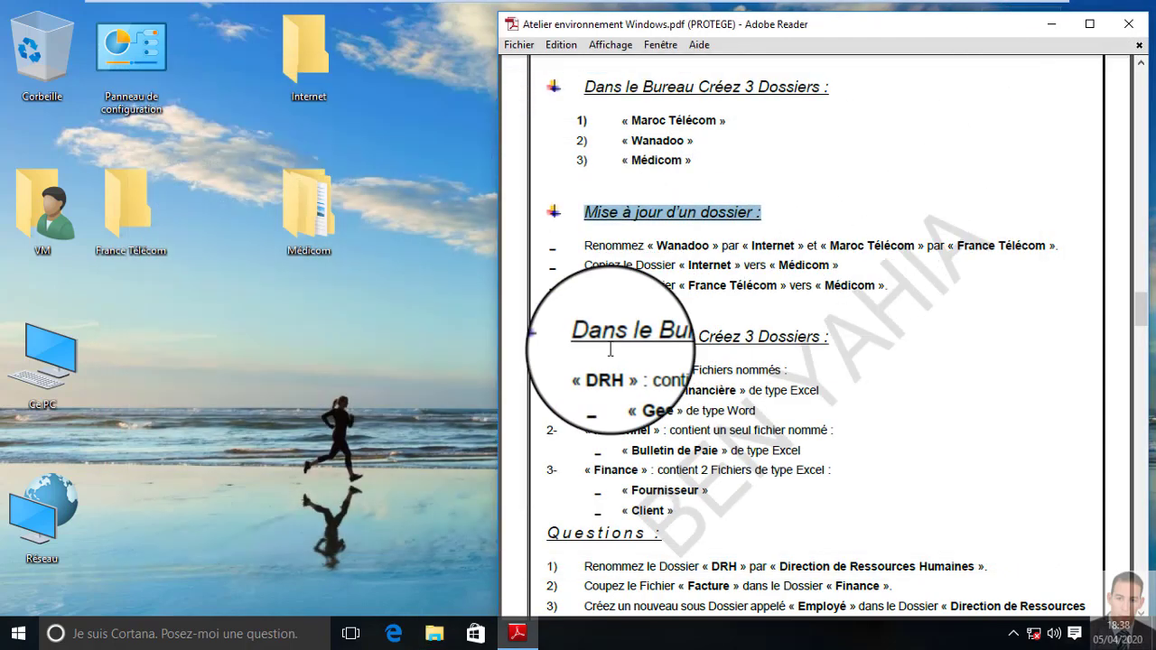
Read the exercise's next folder instructions and move Médicom and France Télécom to either side of the Internet folder on the desktop
{"action": "scroll", "coordinate": [633, 313], "scroll_direction": "down", "scroll_amount": 1}
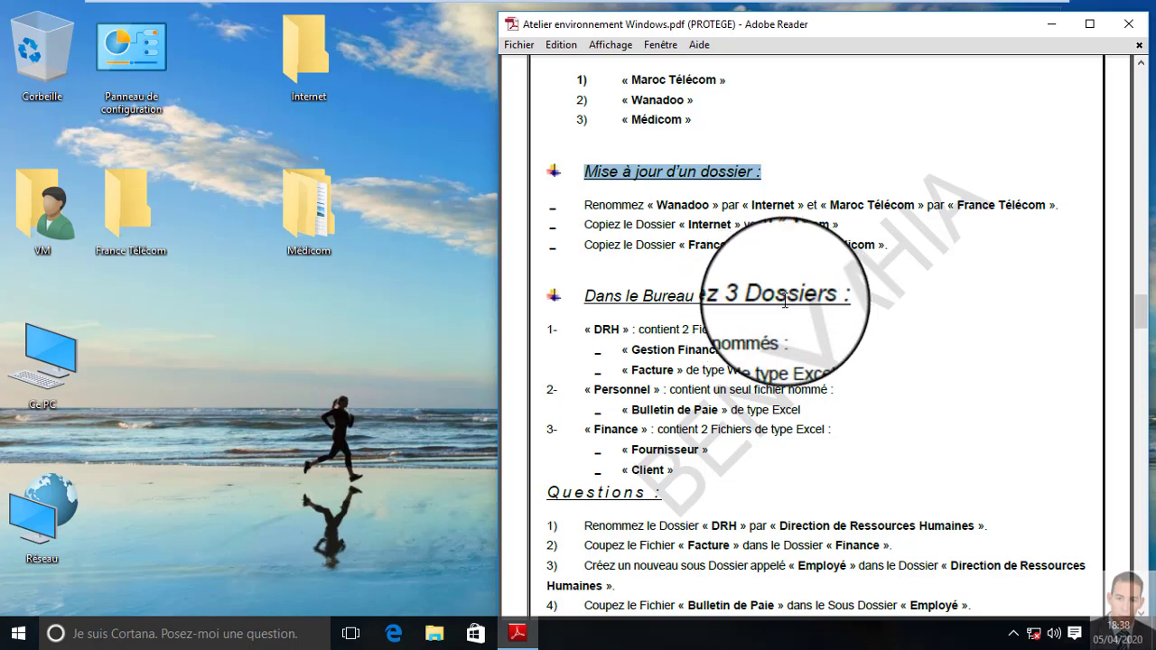
{"action": "scroll", "coordinate": [632, 262], "scroll_direction": "up", "scroll_amount": 2}
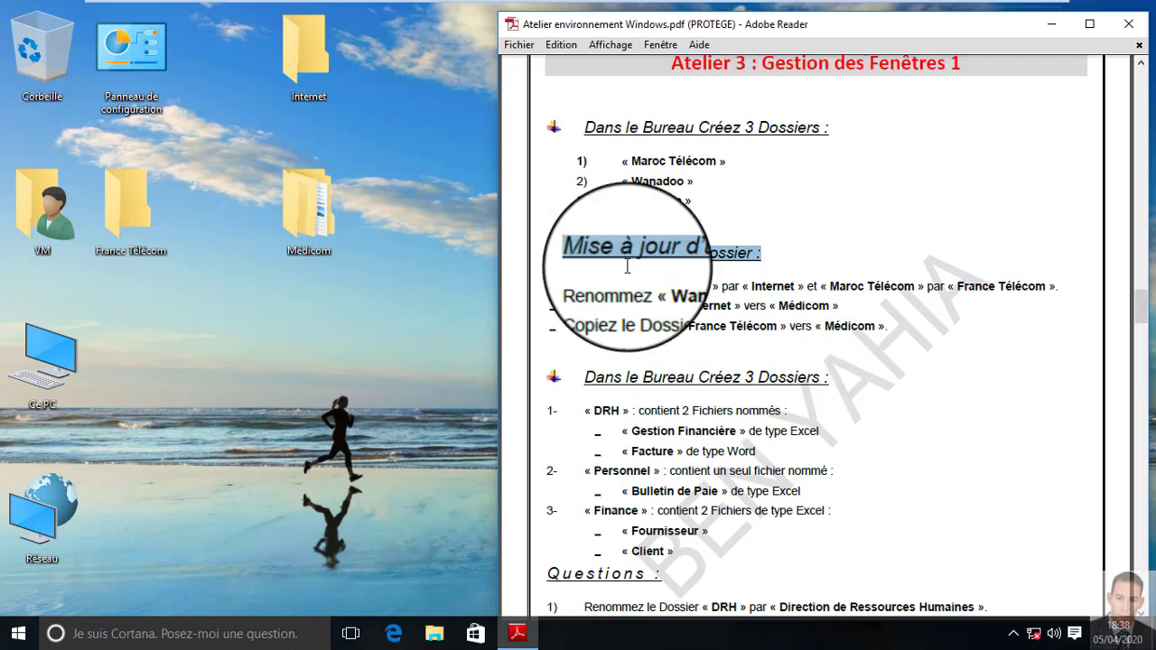
{"action": "scroll", "coordinate": [640, 298], "scroll_direction": "down", "scroll_amount": 1}
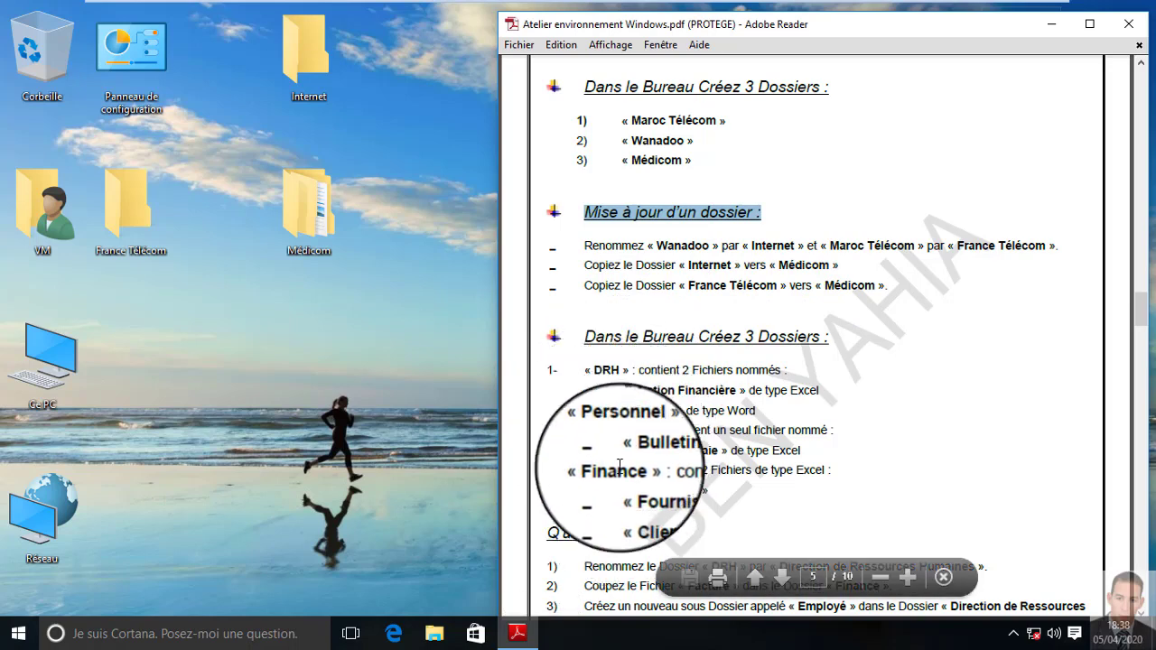
{"action": "left_click_drag", "start_coordinate": [331, 249], "coordinate": [237, 112]}
{"action": "left_click_drag", "start_coordinate": [117, 206], "coordinate": [396, 56]}
Create a new folder named DRH on the desktop
{"action": "right_click", "coordinate": [241, 224]}
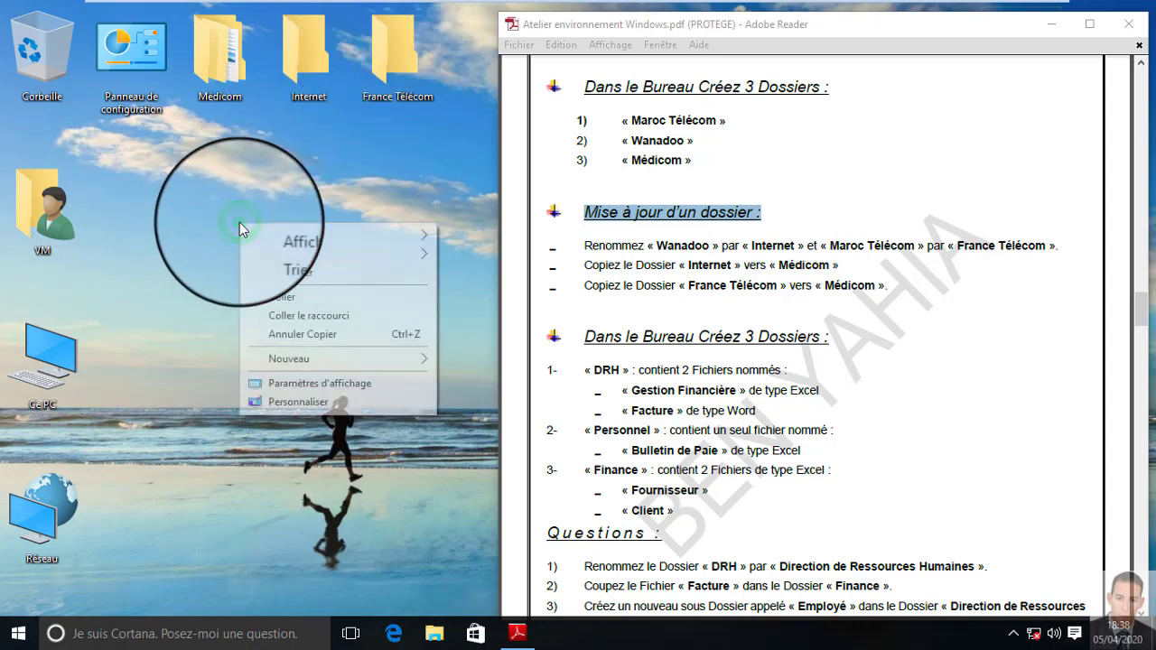
{"action": "mouse_move", "coordinate": [354, 360]}
{"action": "left_click", "coordinate": [497, 363]}
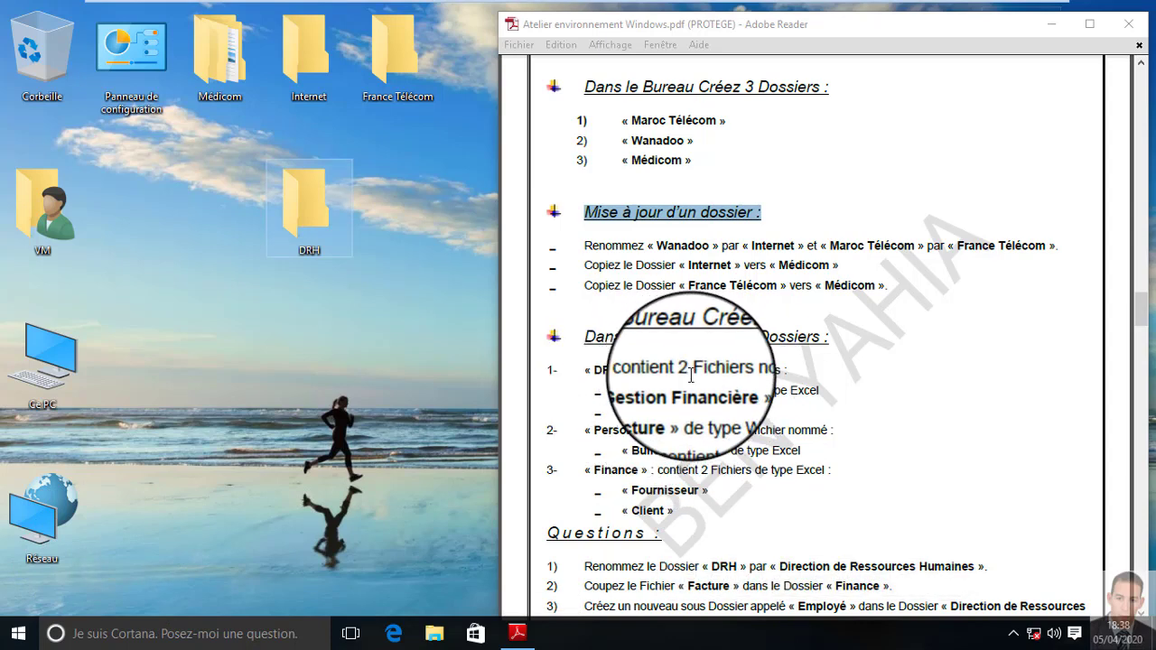
Open the DRH folder and narrow its window so that the PDF instructions stay visible beside it
{"action": "left_click", "coordinate": [686, 371]}
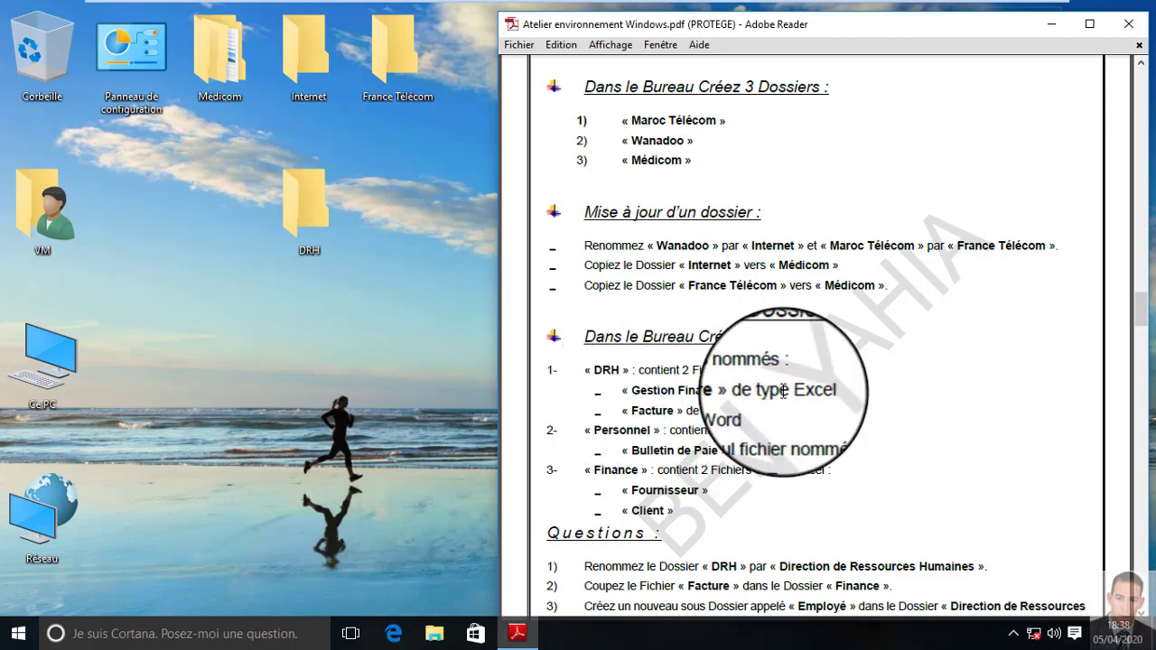
{"action": "left_click", "coordinate": [293, 216]}
{"action": "double_click", "coordinate": [292, 216]}
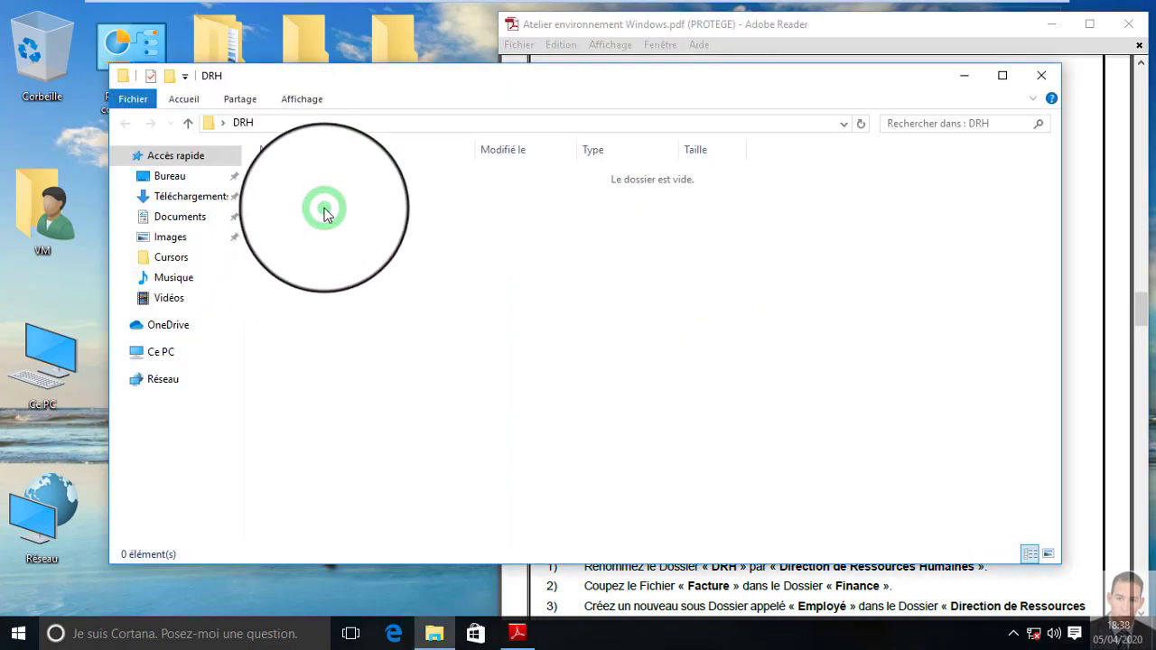
{"action": "right_click", "coordinate": [326, 213]}
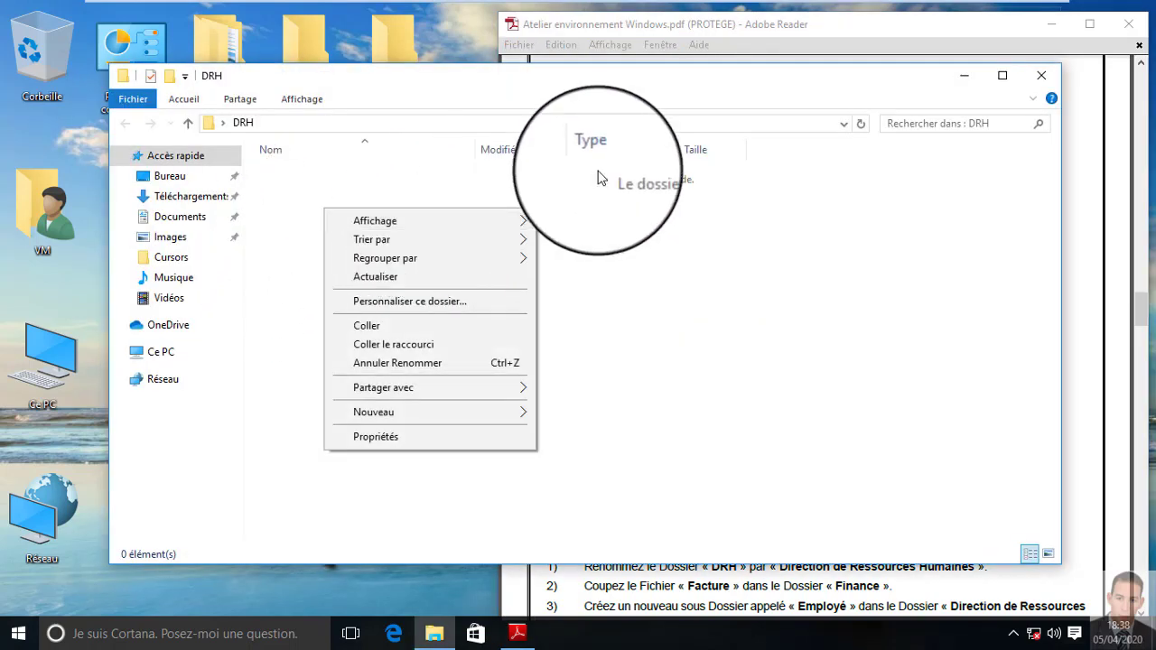
{"action": "left_click", "coordinate": [1012, 215]}
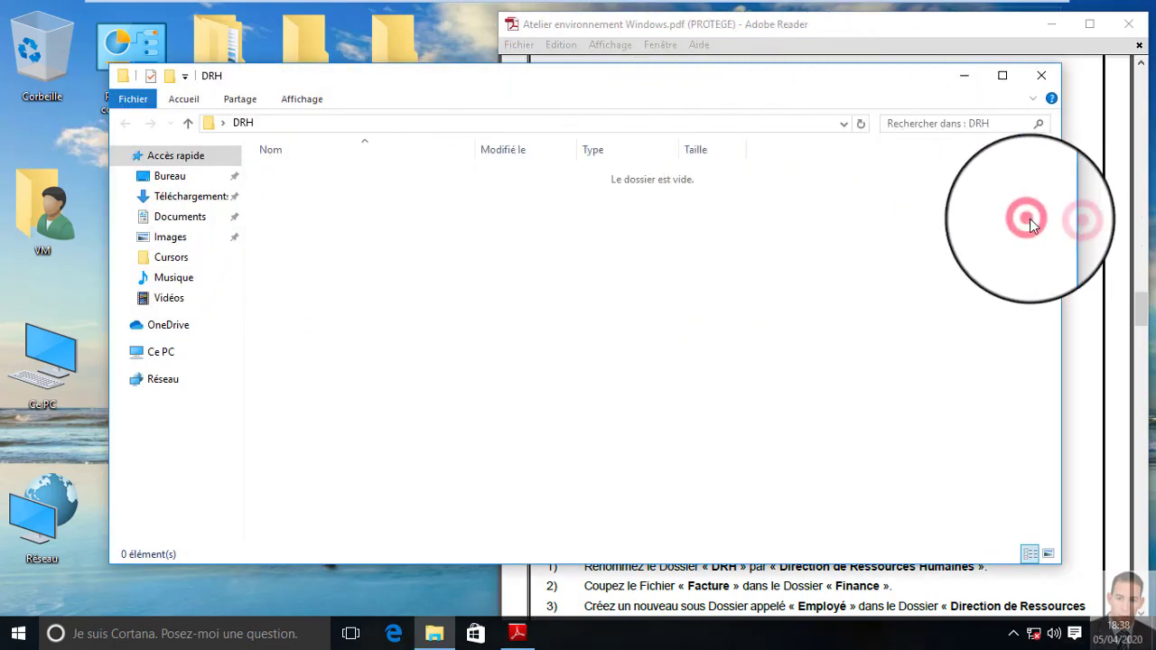
{"action": "left_click_drag", "start_coordinate": [1061, 225], "coordinate": [424, 230]}
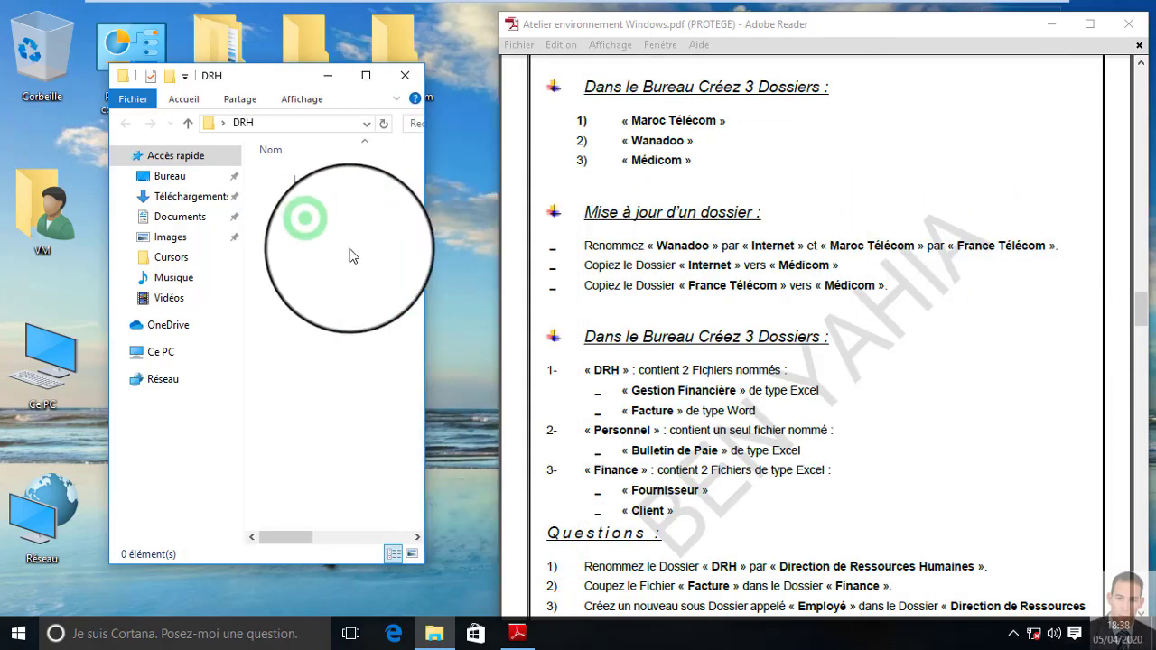
{"action": "right_click", "coordinate": [319, 227]}
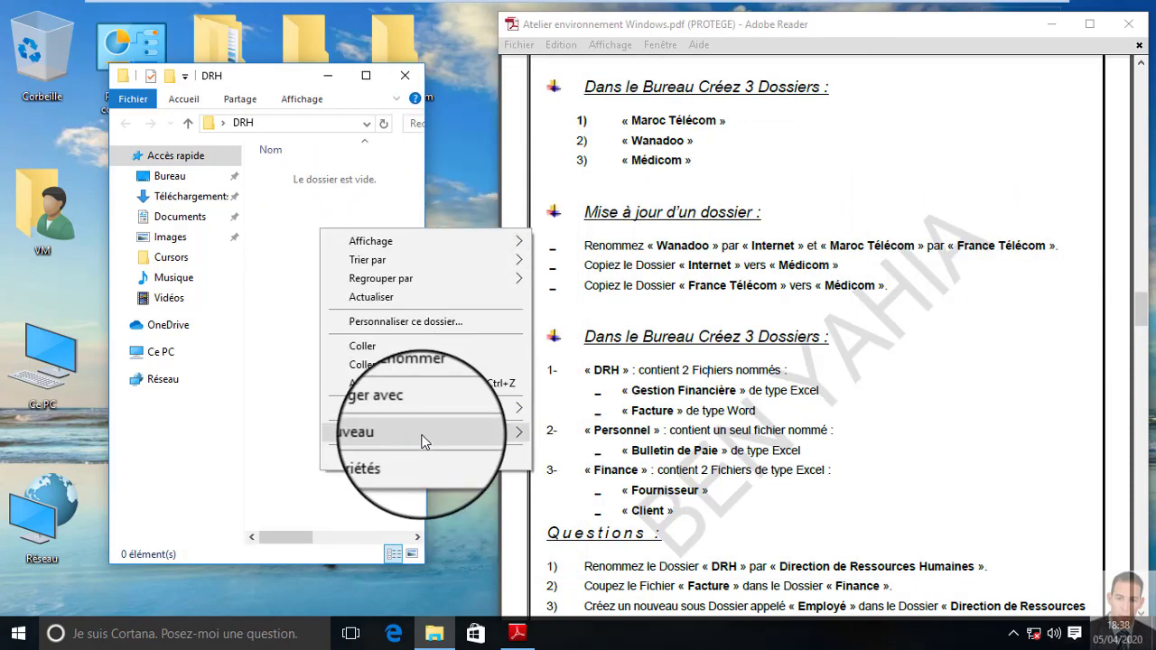
{"action": "mouse_move", "coordinate": [420, 434]}
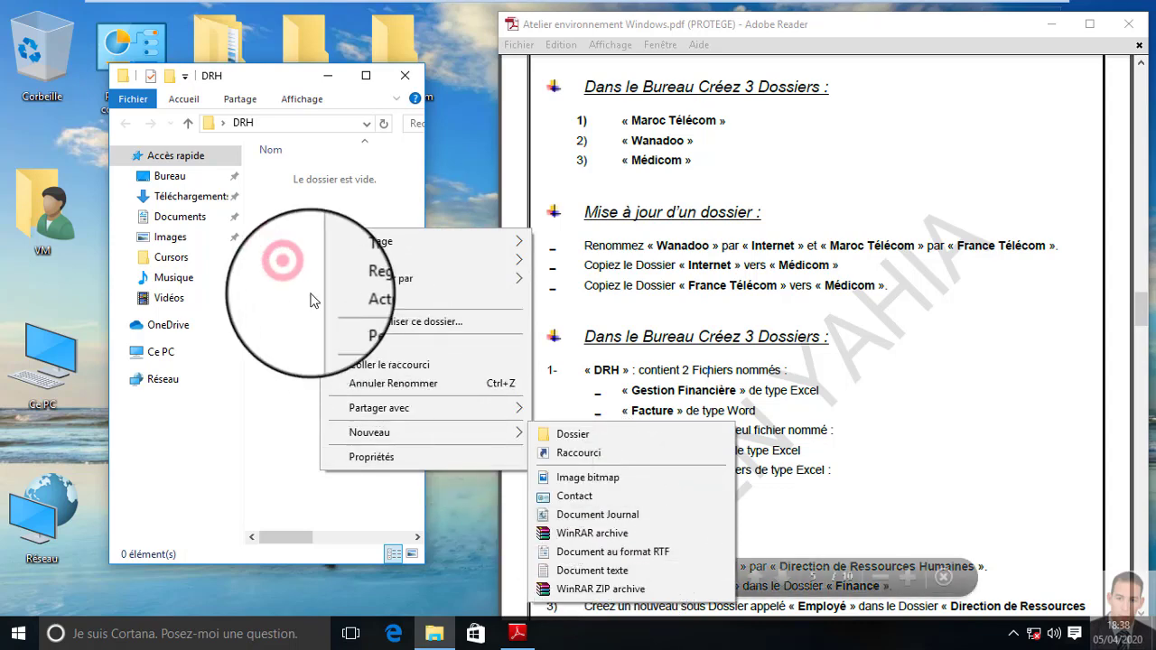
{"action": "left_click", "coordinate": [291, 270]}
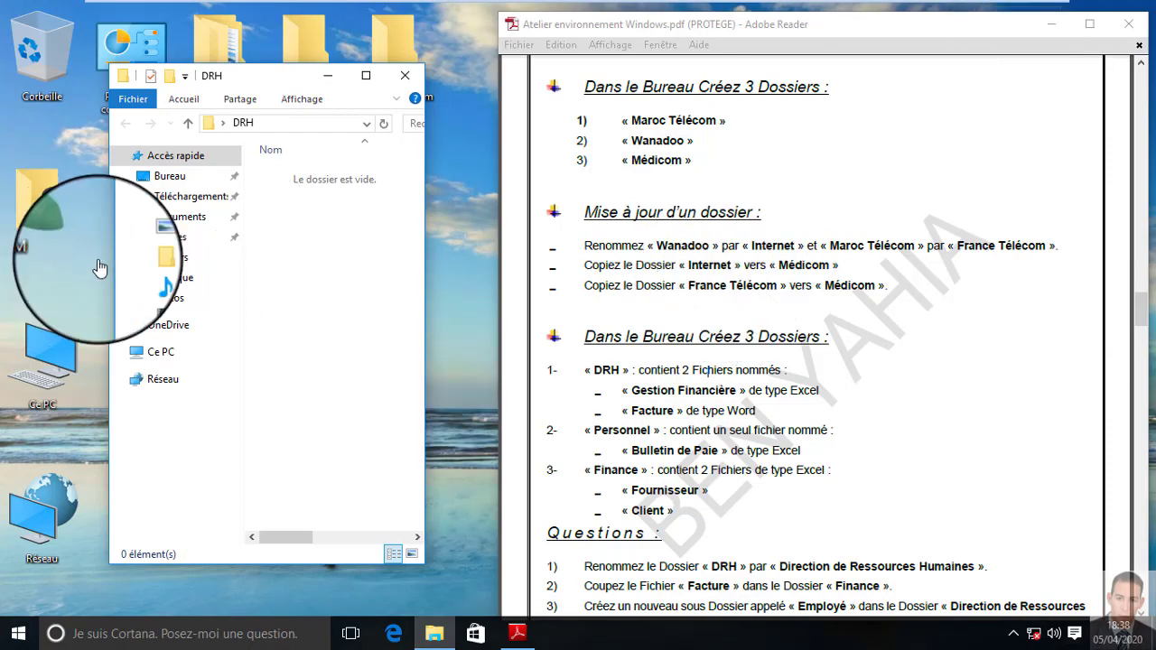
{"action": "key", "text": "ctrl+alt+Return"}
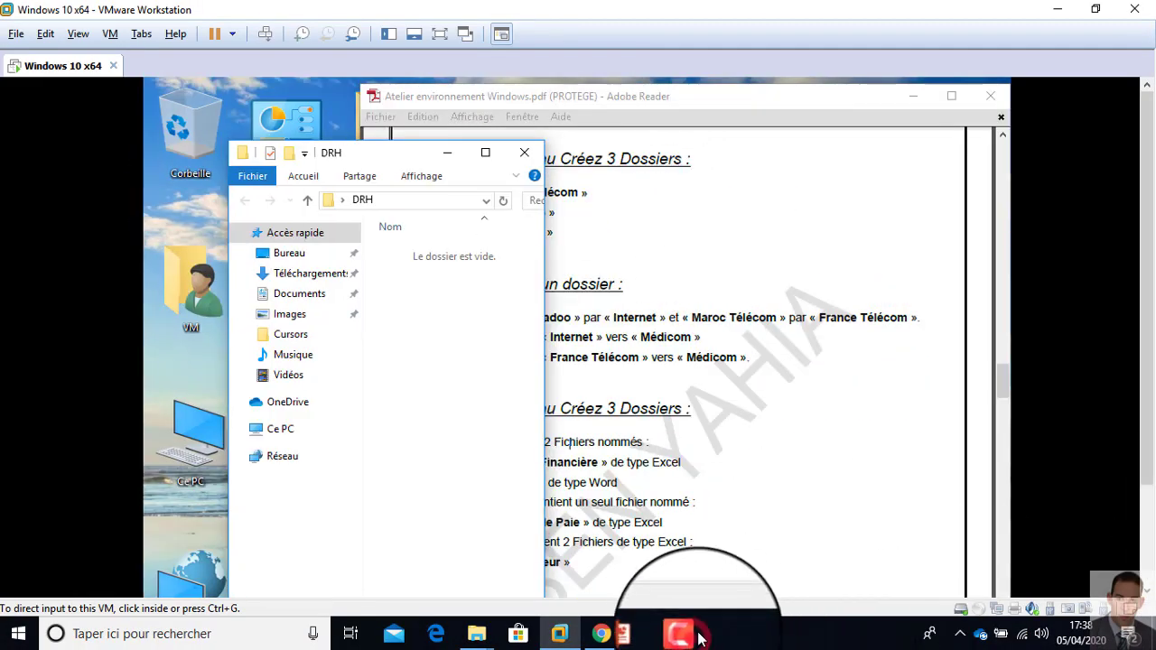
{"action": "left_click", "coordinate": [686, 636]}
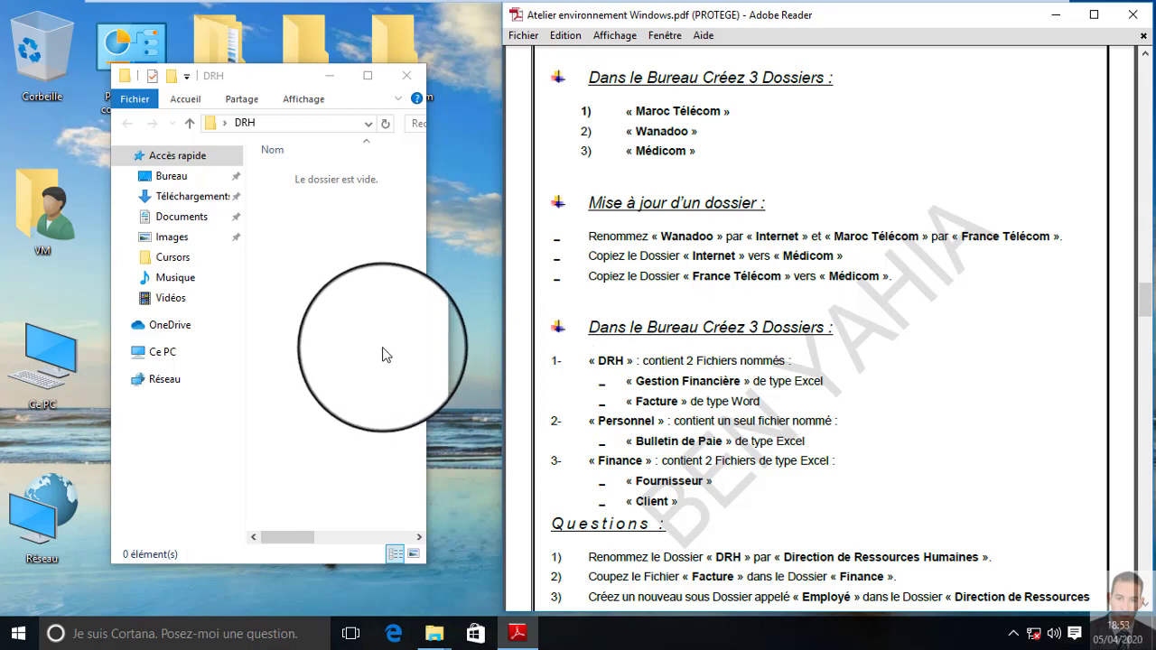
Create a Microsoft Excel worksheet named Gestion Financière in the DRH folder
{"action": "left_click", "coordinate": [307, 259]}
{"action": "right_click", "coordinate": [304, 261]}
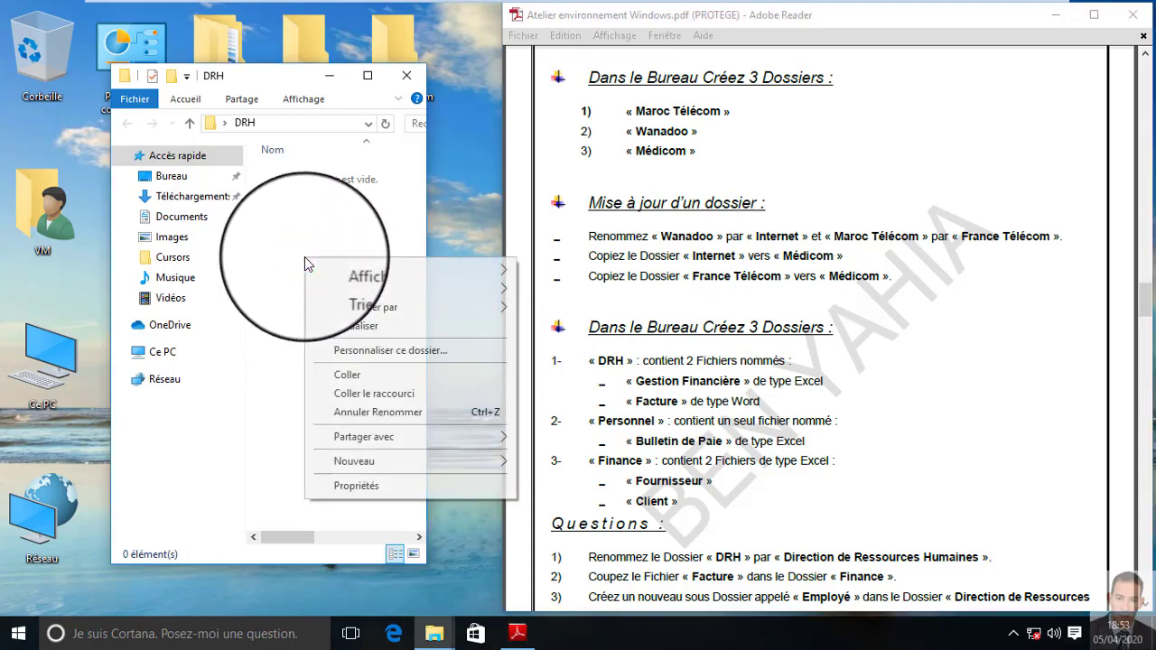
{"action": "mouse_move", "coordinate": [465, 467]}
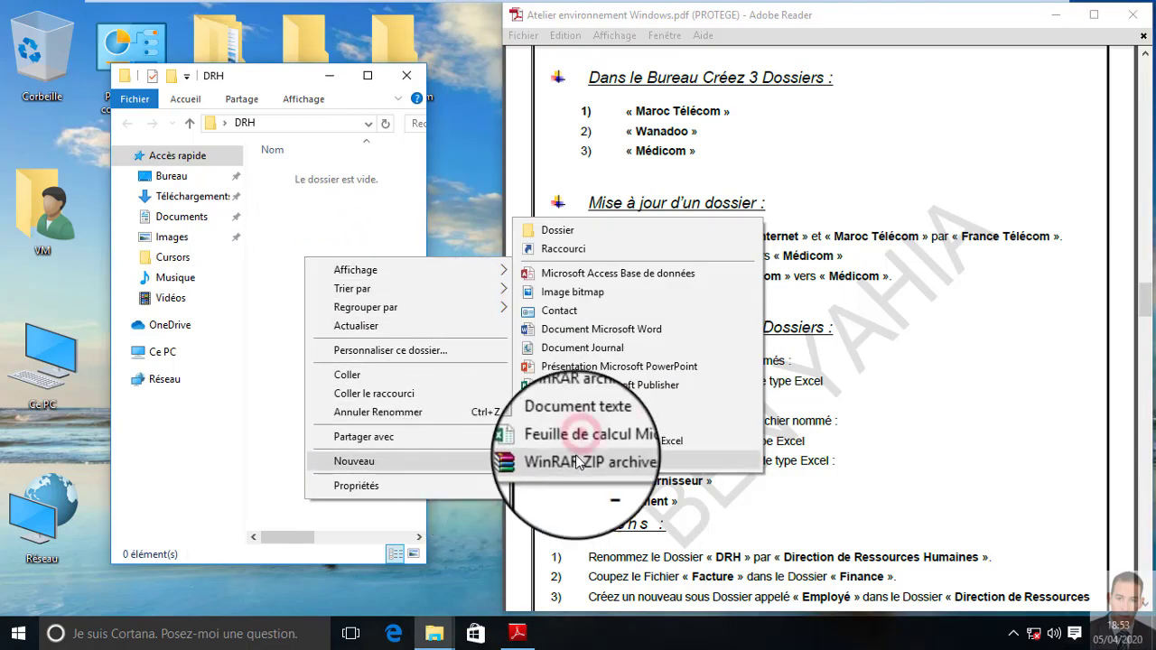
{"action": "left_click", "coordinate": [578, 442]}
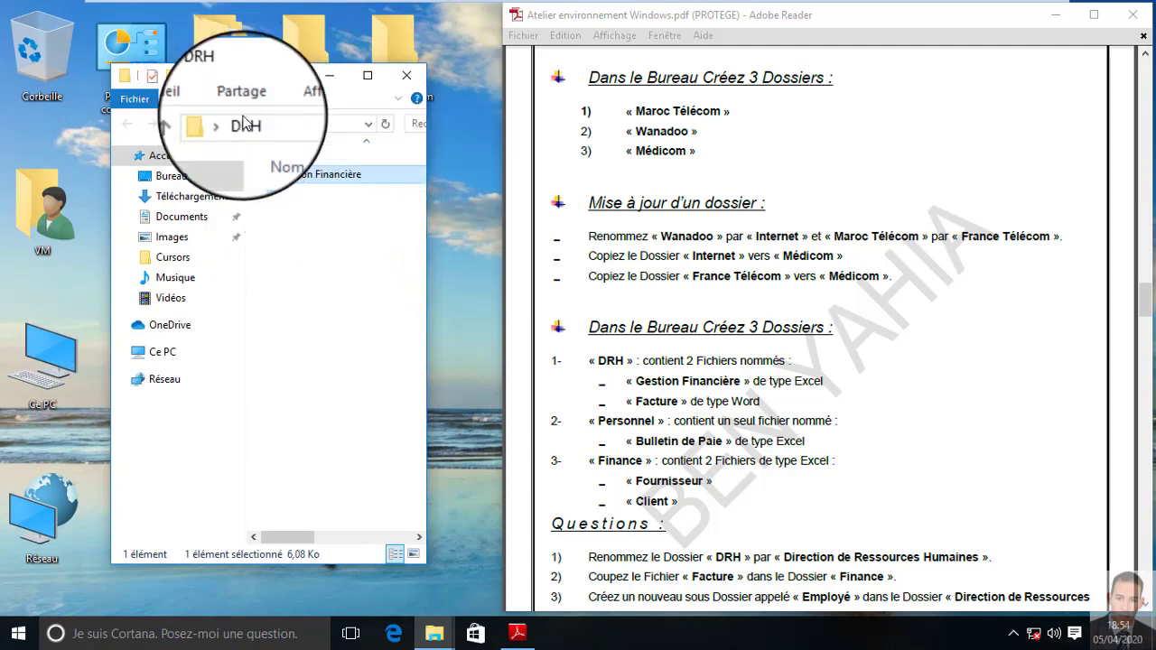
Create a Microsoft Word document named Facture in the DRH folder and close the folder window
{"action": "right_click", "coordinate": [300, 222]}
{"action": "left_click", "coordinate": [300, 221]}
{"action": "right_click", "coordinate": [300, 221]}
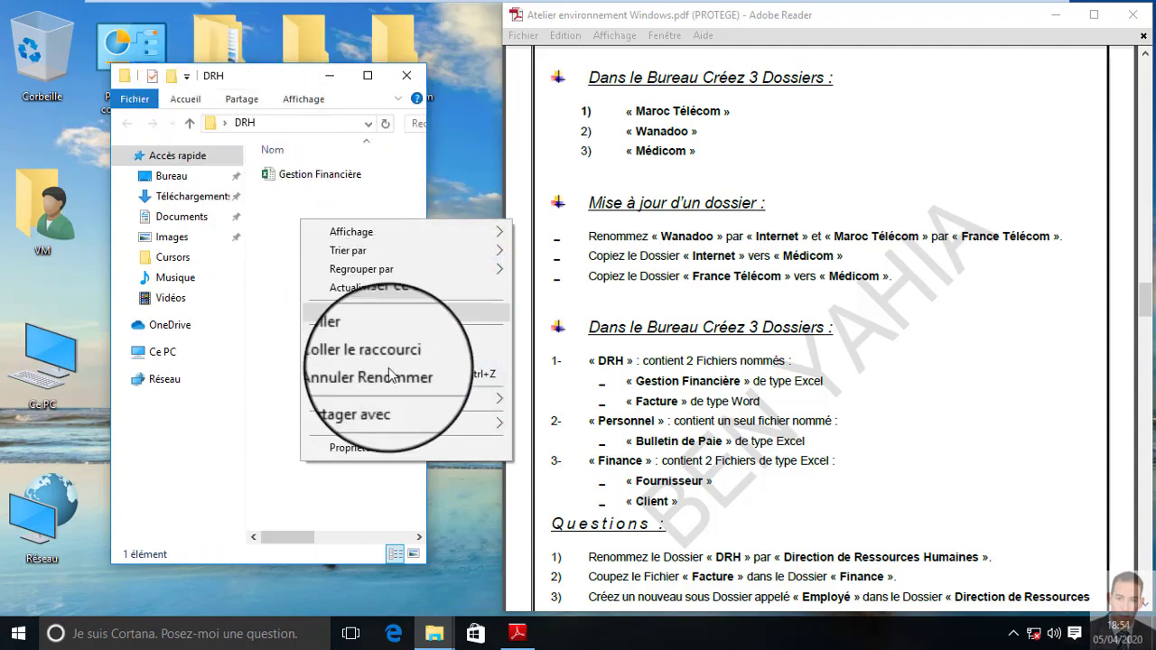
{"action": "mouse_move", "coordinate": [414, 424]}
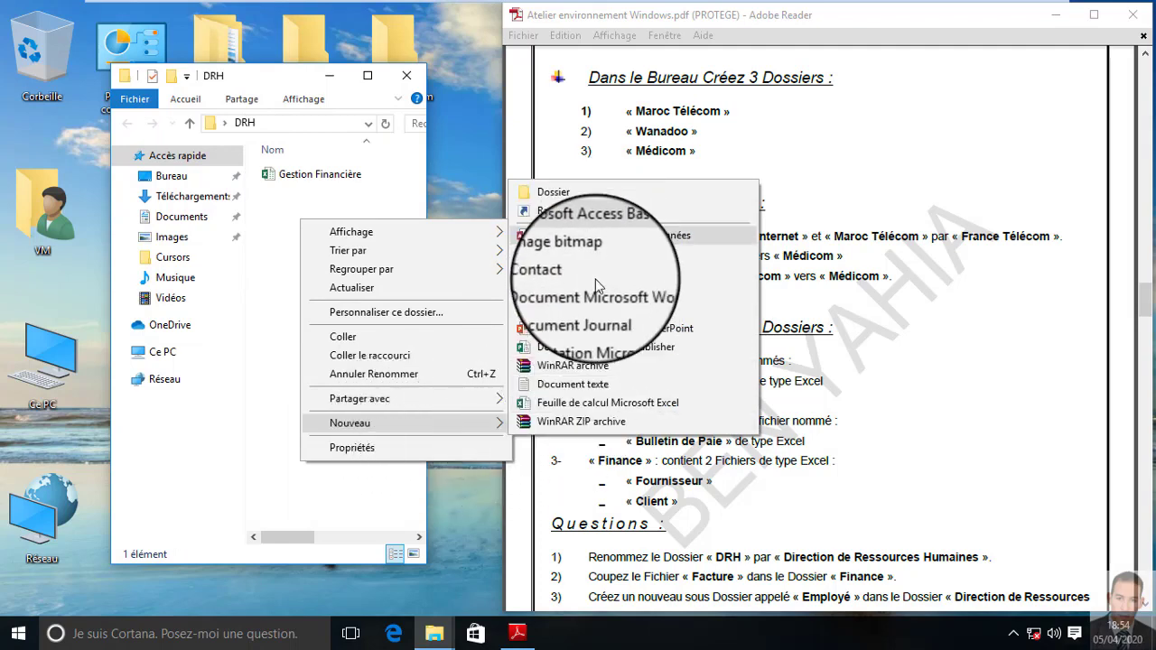
{"action": "left_click", "coordinate": [566, 300]}
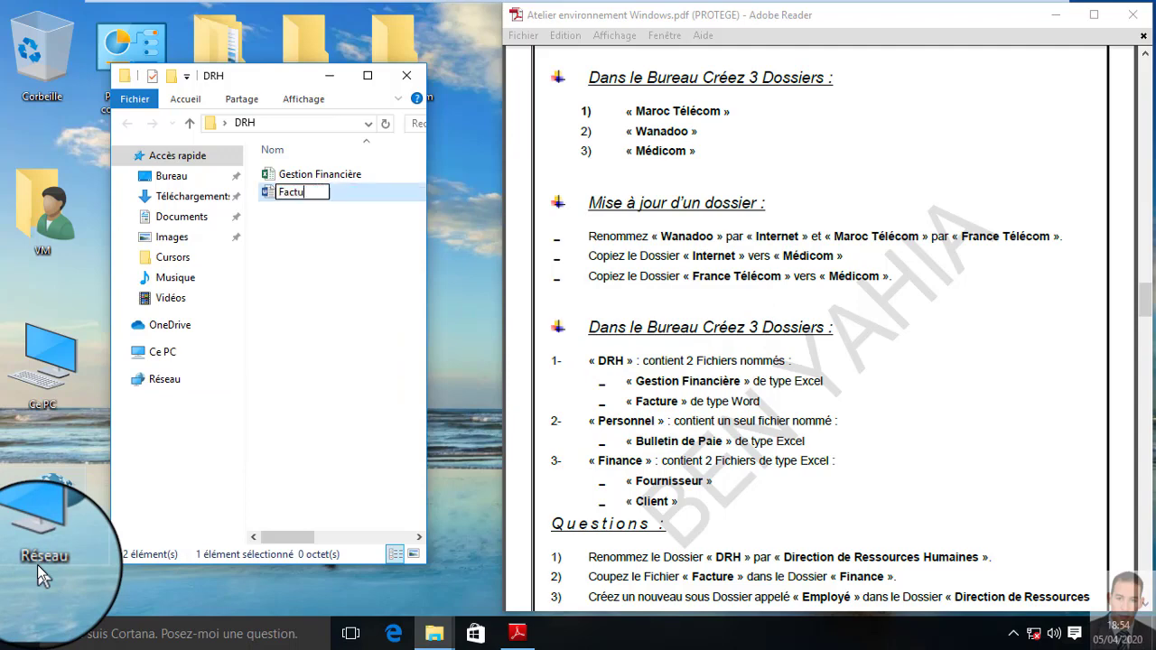
{"action": "key", "text": "Return"}
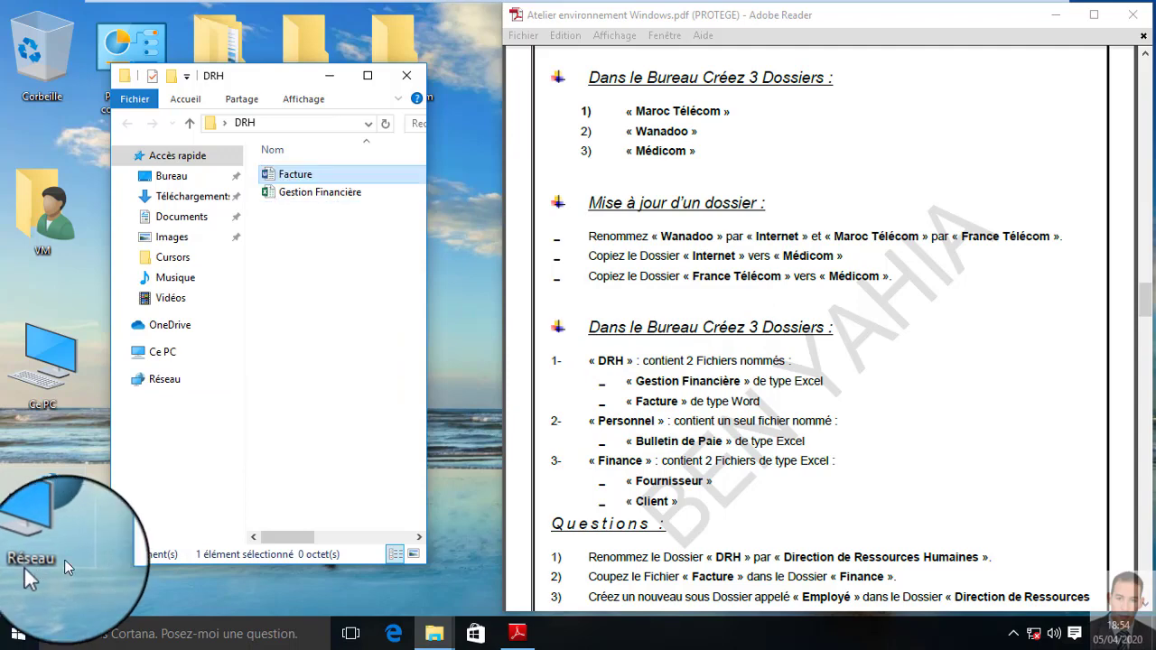
{"action": "left_click", "coordinate": [408, 80]}
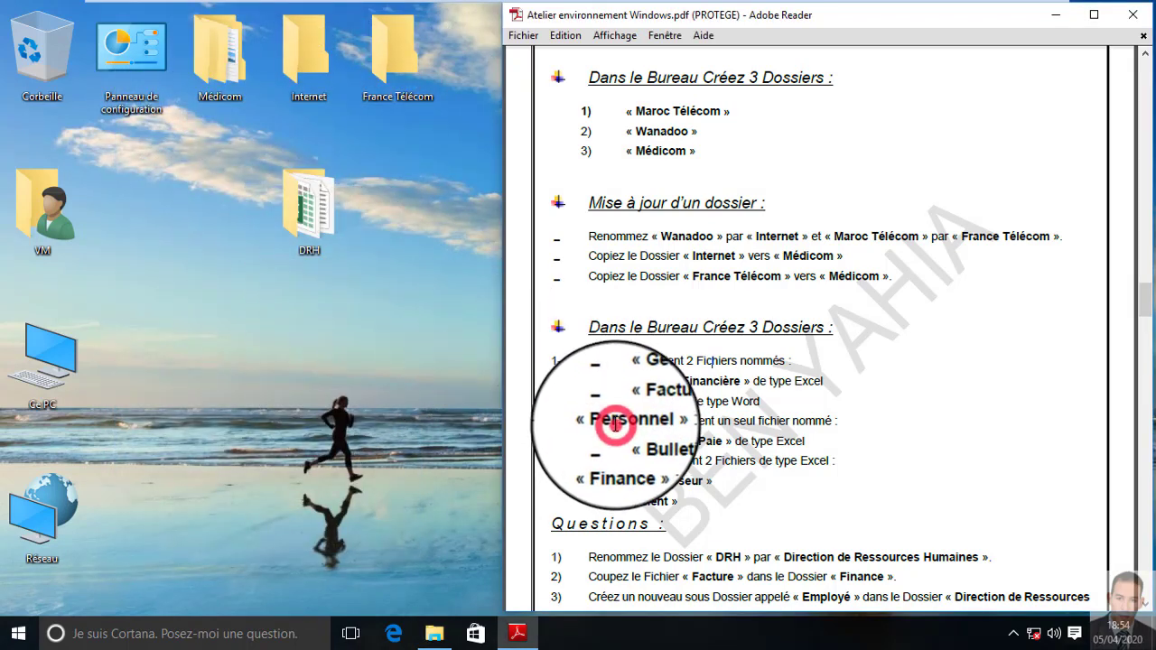
Create a new folder named Personnel on the desktop and open it
{"action": "right_click", "coordinate": [240, 259]}
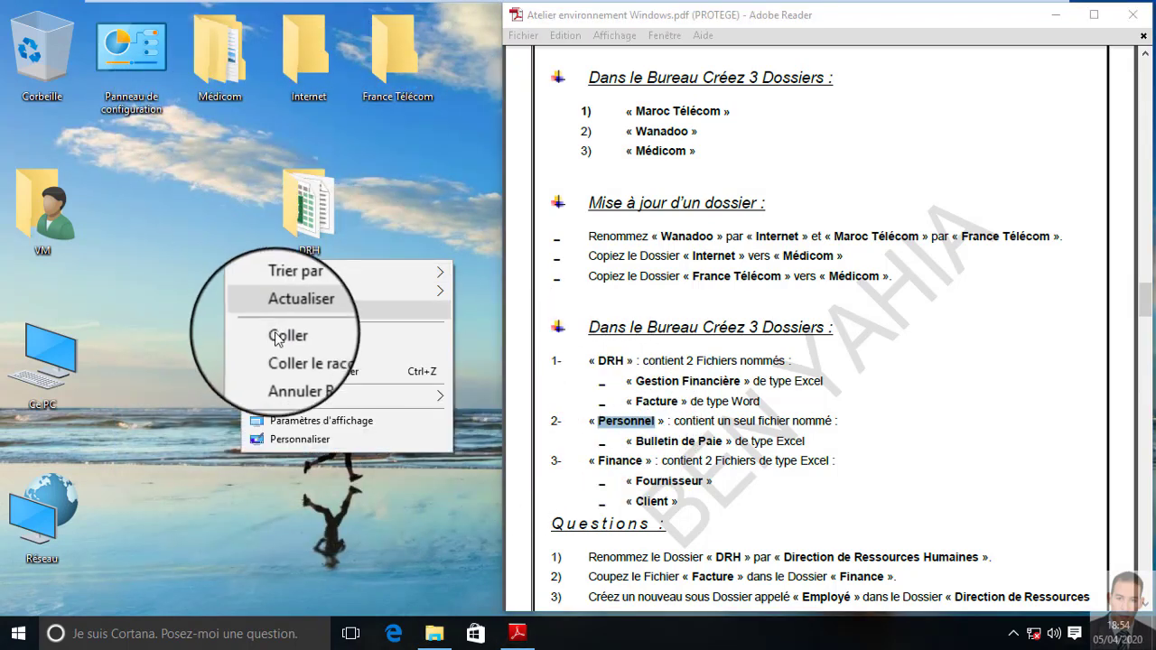
{"action": "mouse_move", "coordinate": [314, 398]}
{"action": "left_click", "coordinate": [511, 394]}
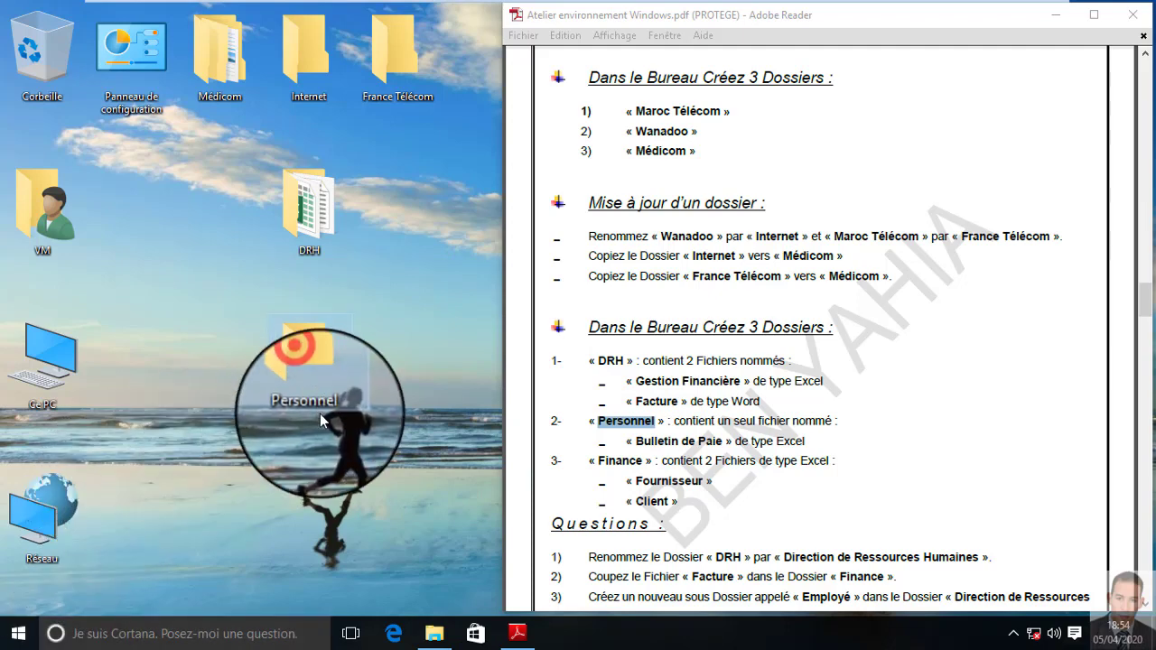
{"action": "double_click", "coordinate": [304, 354]}
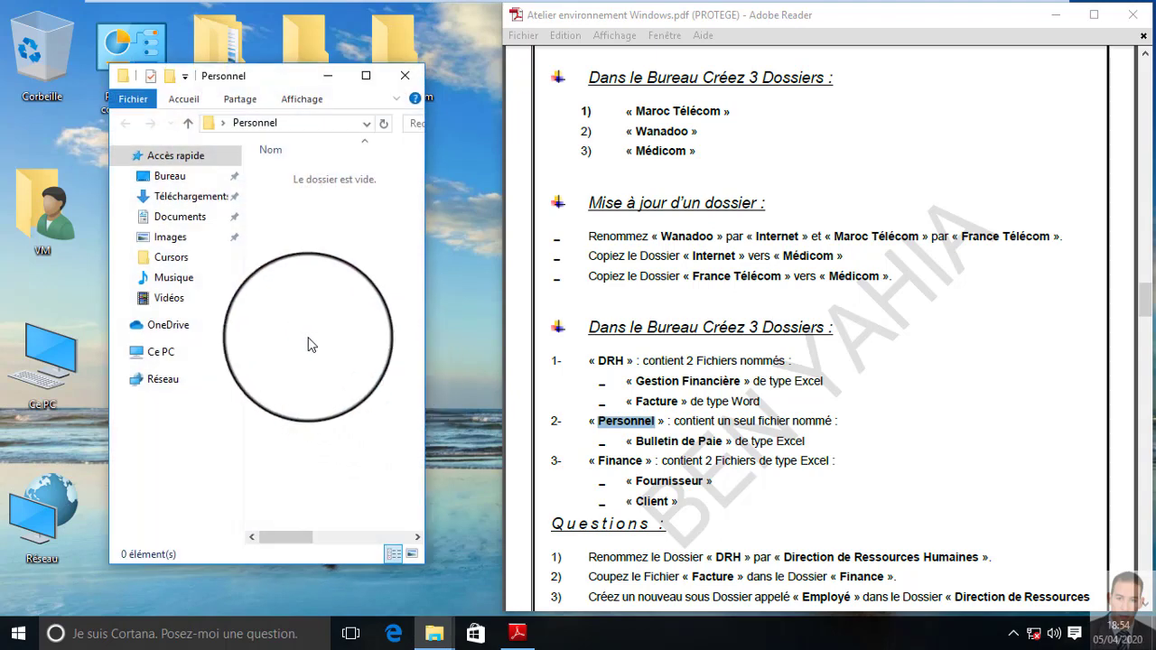
Create a Microsoft Excel worksheet named Bulletin de Paie in the Personnel folder and close the folder window
{"action": "right_click", "coordinate": [278, 216]}
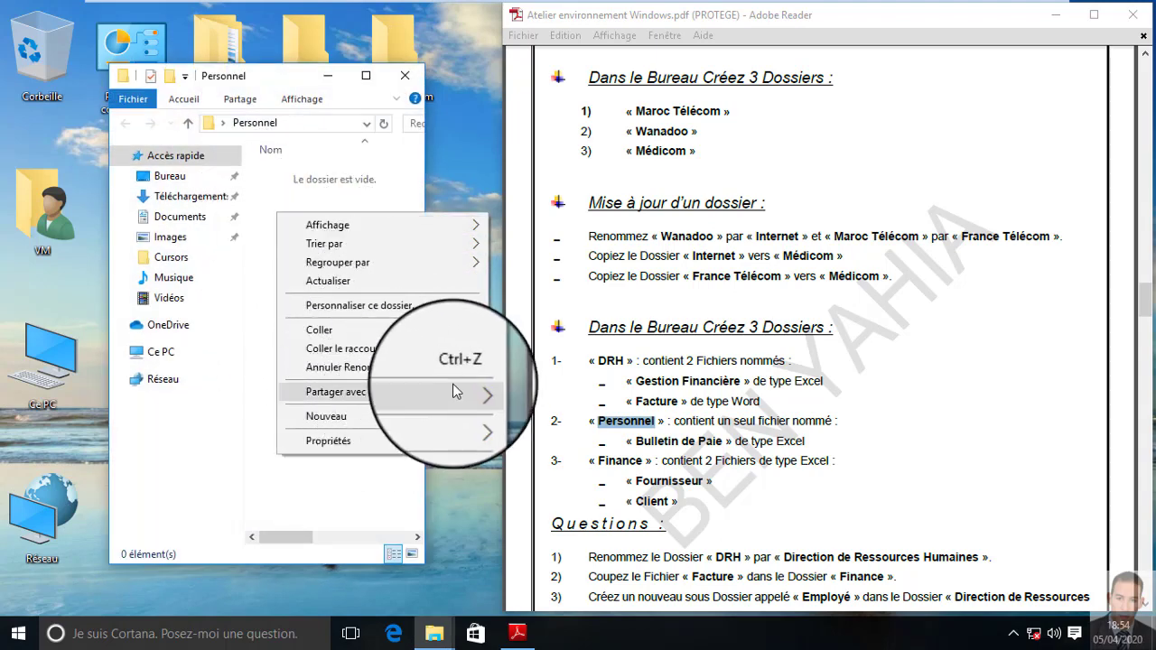
{"action": "mouse_move", "coordinate": [437, 419]}
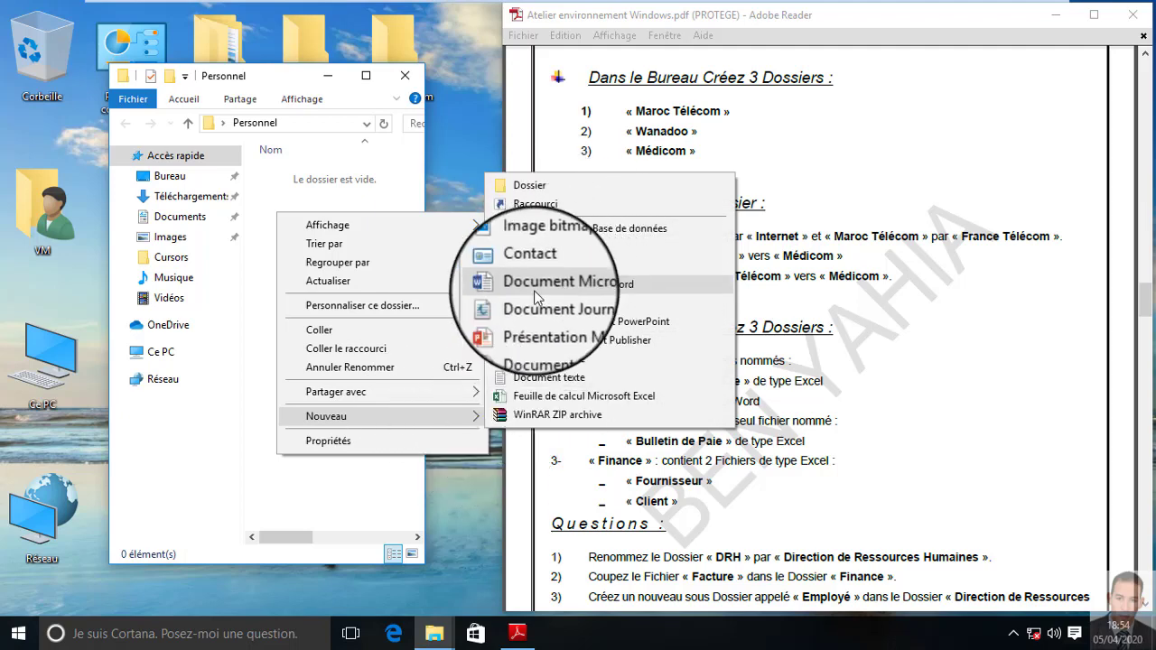
{"action": "left_click", "coordinate": [522, 397]}
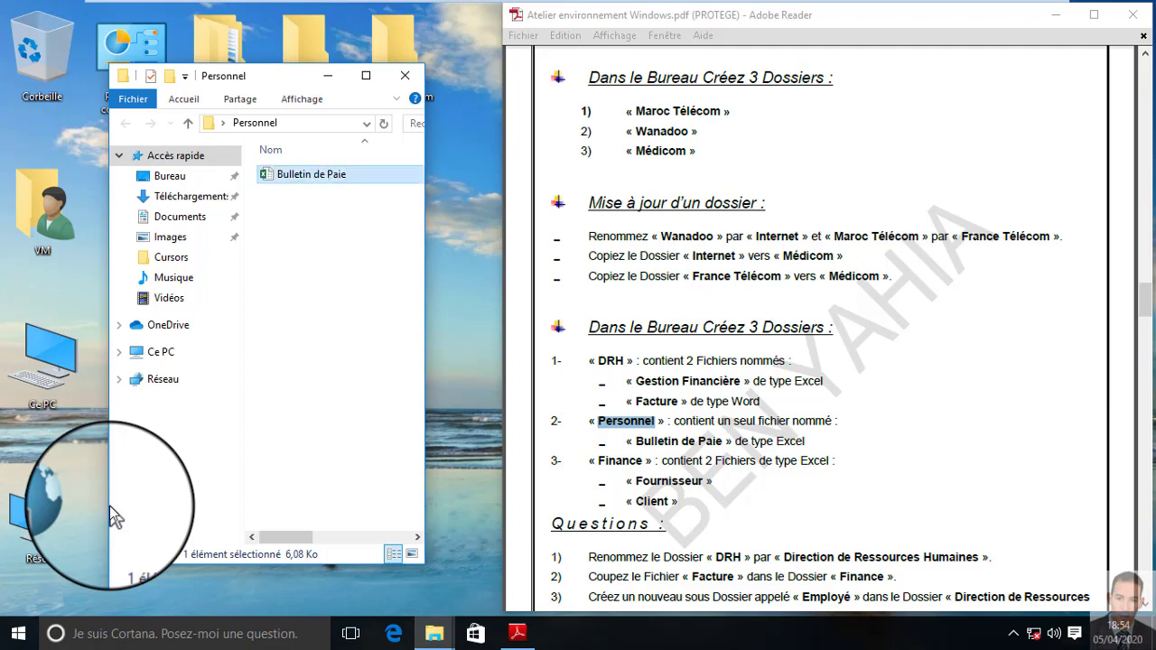
{"action": "left_click", "coordinate": [405, 76]}
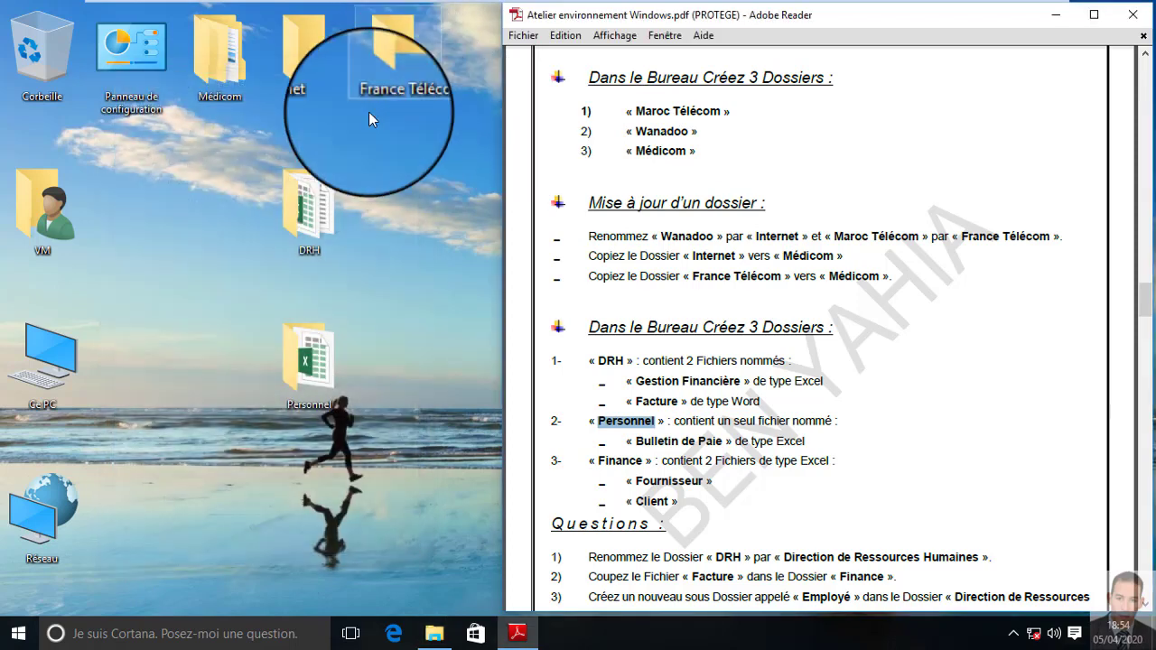
Create a new folder named Finance on the desktop and open it
{"action": "left_click", "coordinate": [207, 268]}
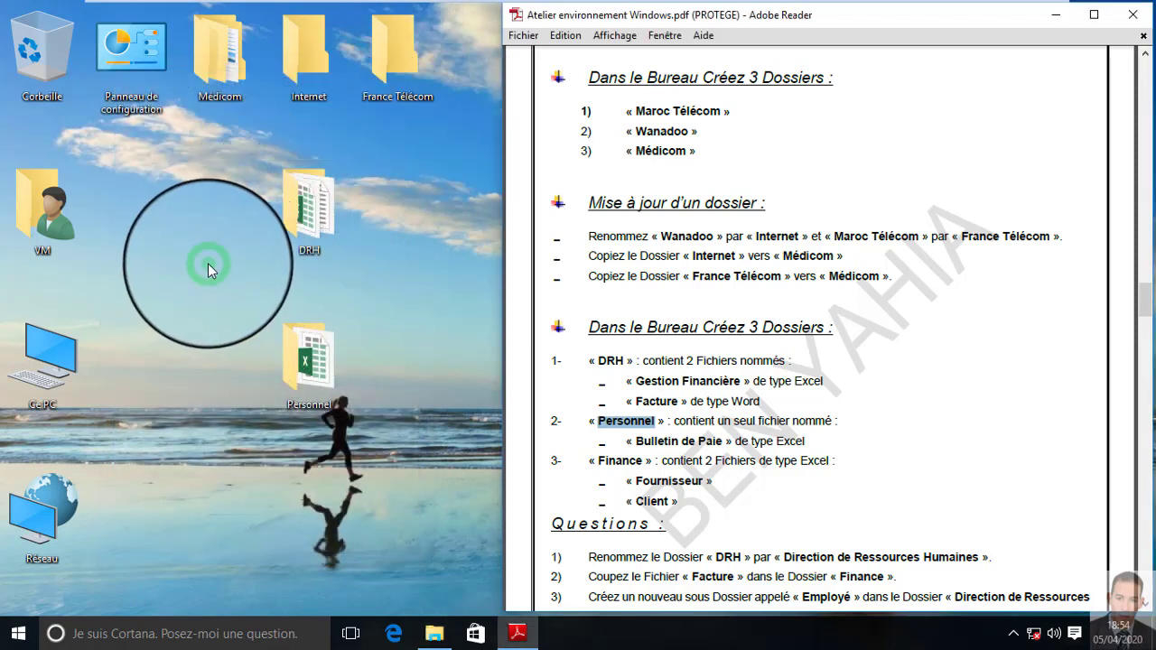
{"action": "right_click", "coordinate": [208, 267]}
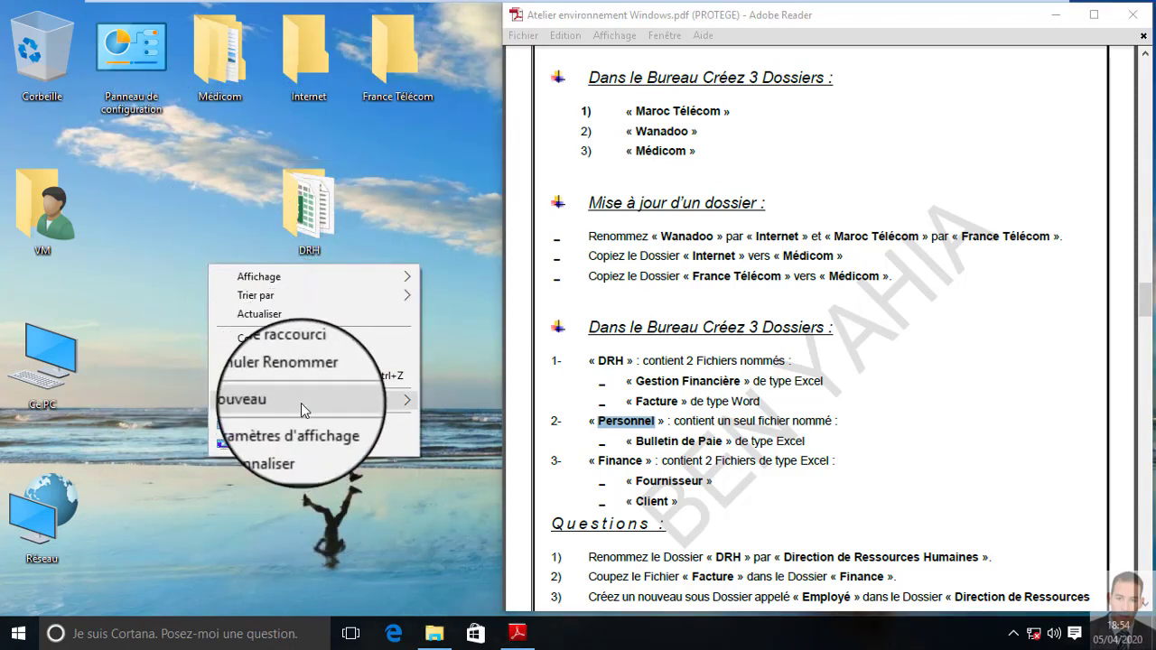
{"action": "mouse_move", "coordinate": [303, 409]}
{"action": "left_click", "coordinate": [484, 405]}
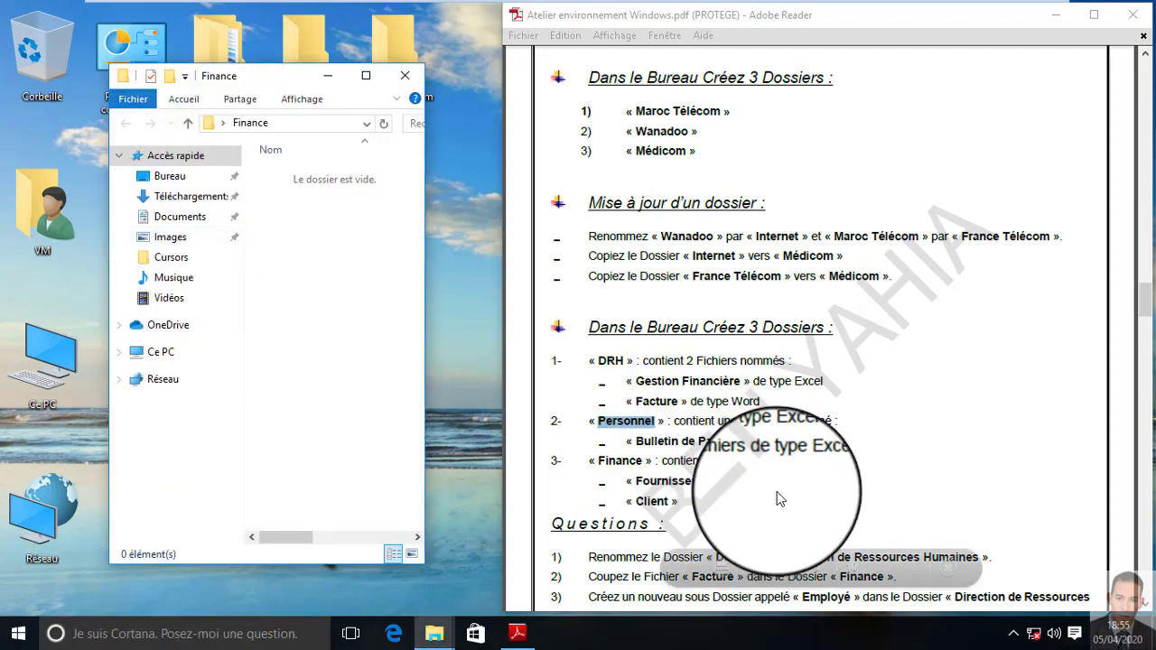
Create a Microsoft Excel worksheet named Fournissuer in the Finance folder
{"action": "right_click", "coordinate": [306, 221]}
{"action": "mouse_move", "coordinate": [406, 432]}
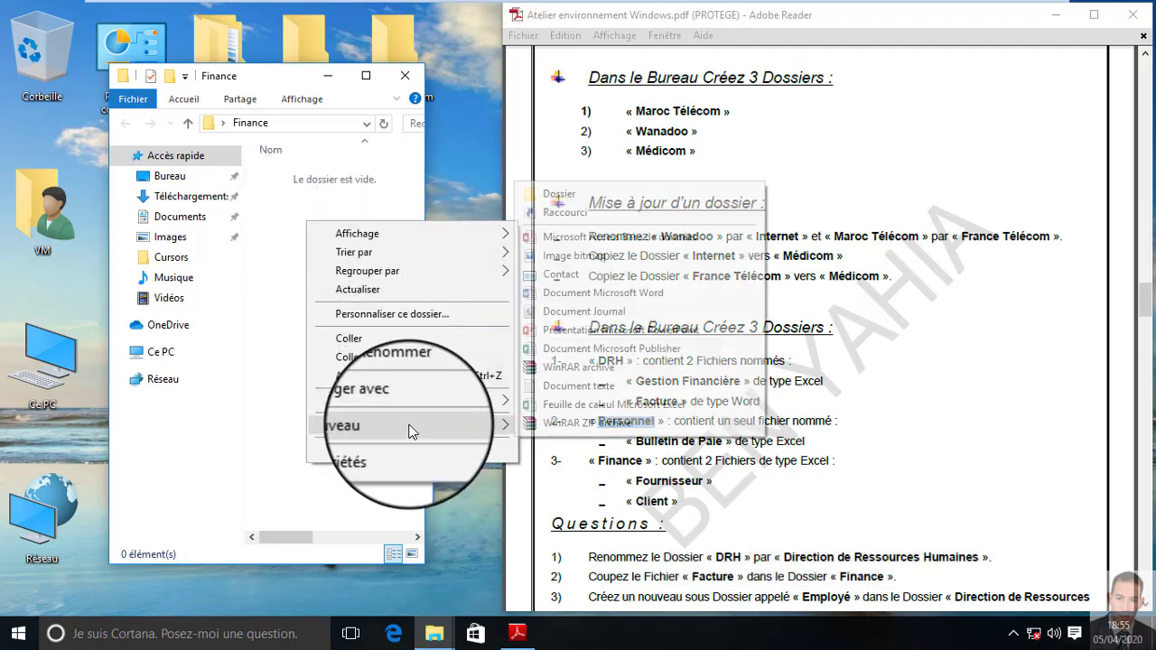
{"action": "left_click", "coordinate": [569, 408]}
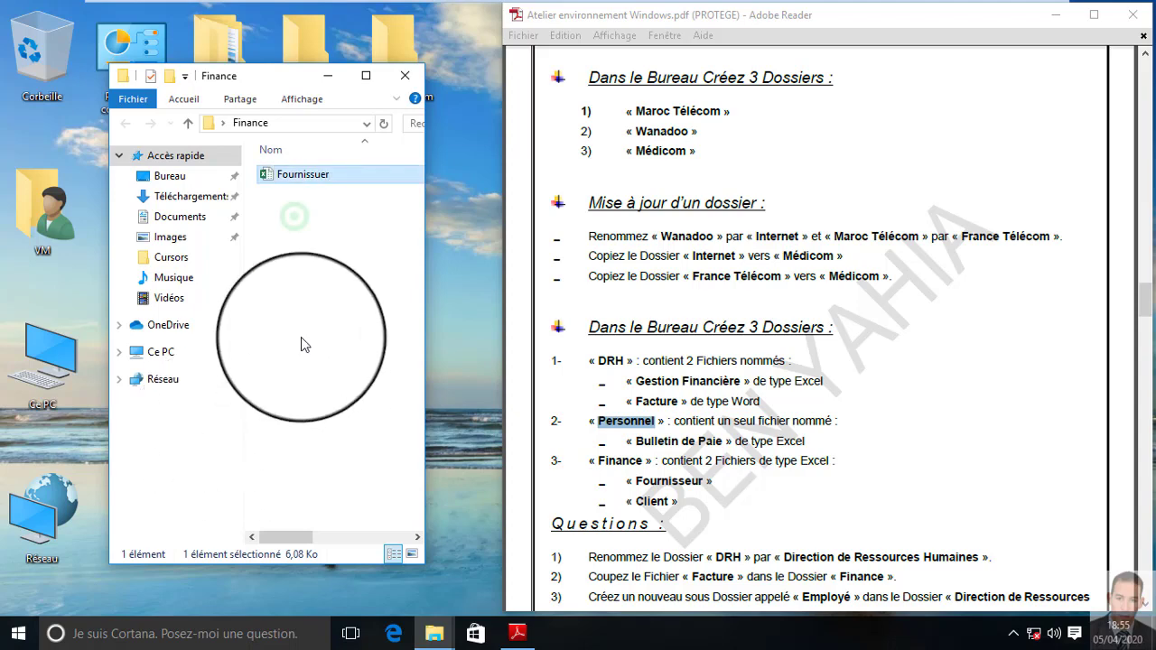
Create a Microsoft Excel worksheet named Client in the Finance folder and close the folder window
{"action": "left_click", "coordinate": [298, 222]}
{"action": "right_click", "coordinate": [297, 222]}
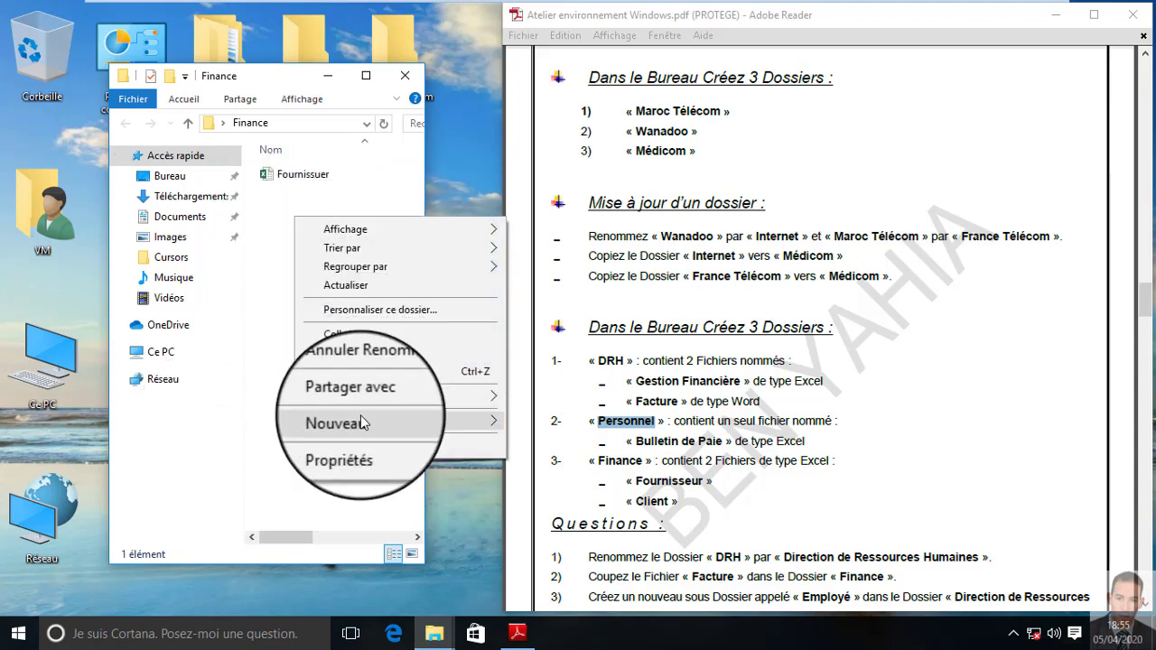
{"action": "mouse_move", "coordinate": [470, 421]}
{"action": "left_click", "coordinate": [532, 411]}
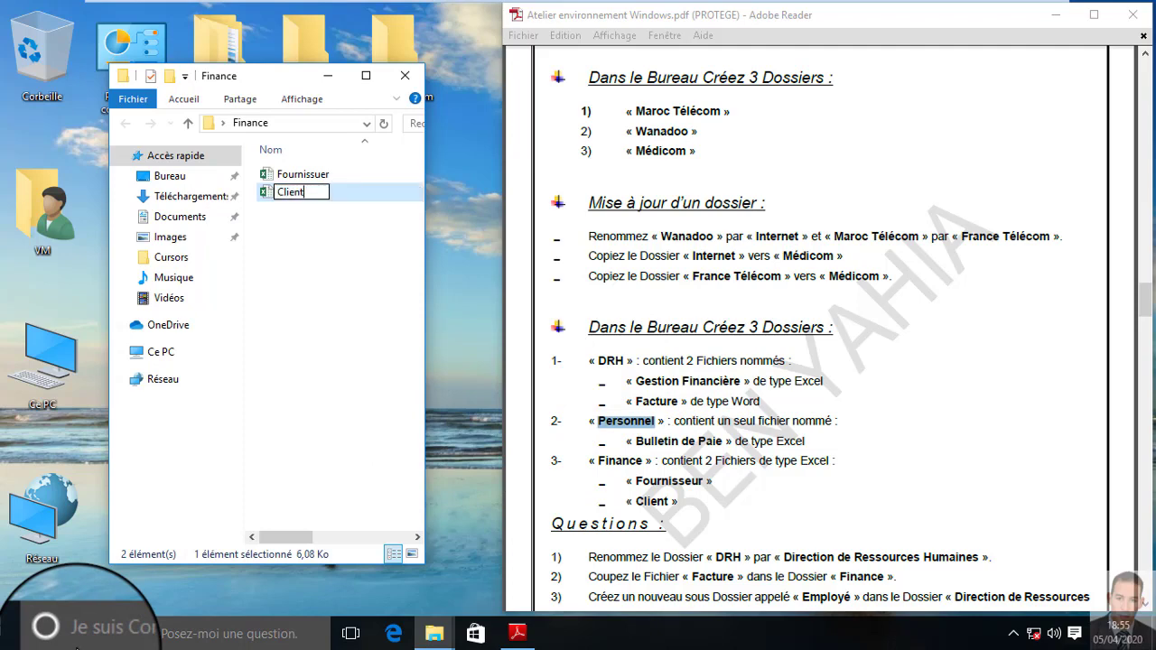
{"action": "left_click", "coordinate": [405, 75]}
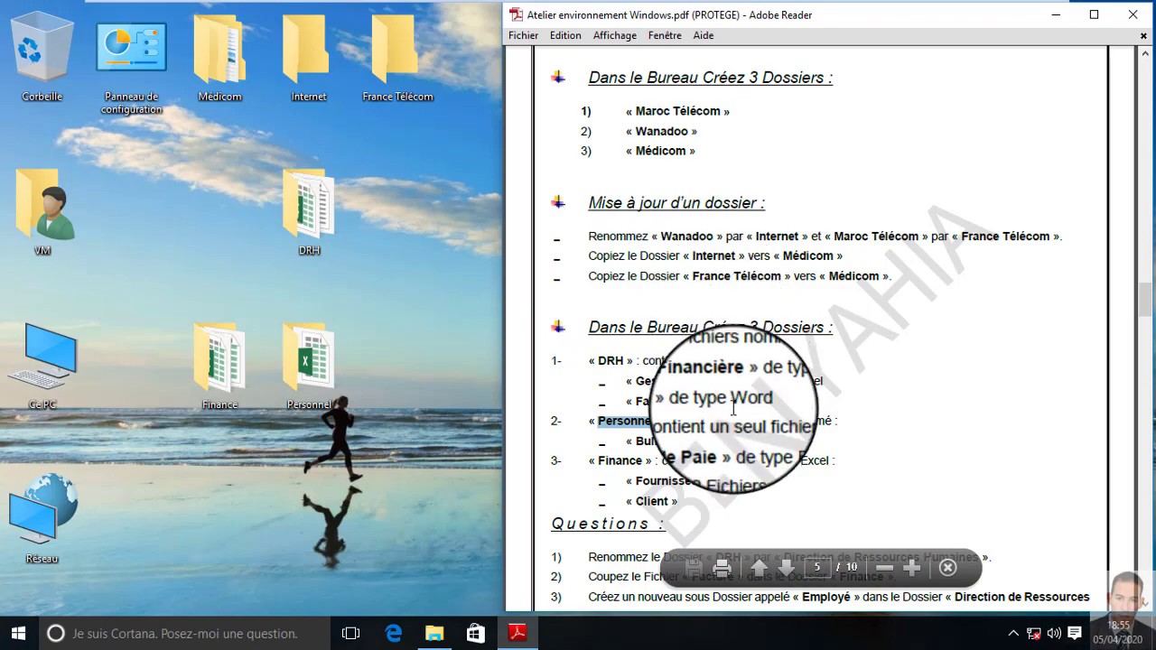
Rename the DRH folder on the desktop as Direction de Ressources Humaines
{"action": "scroll", "coordinate": [684, 397], "scroll_direction": "down", "scroll_amount": 4}
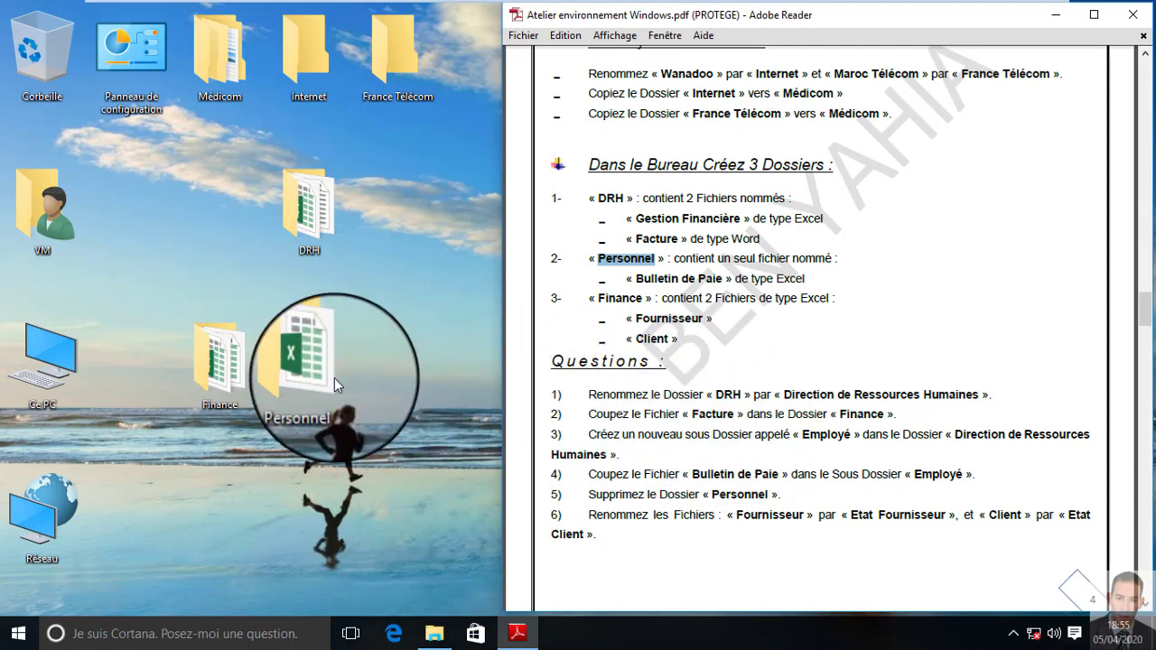
{"action": "left_click", "coordinate": [315, 185]}
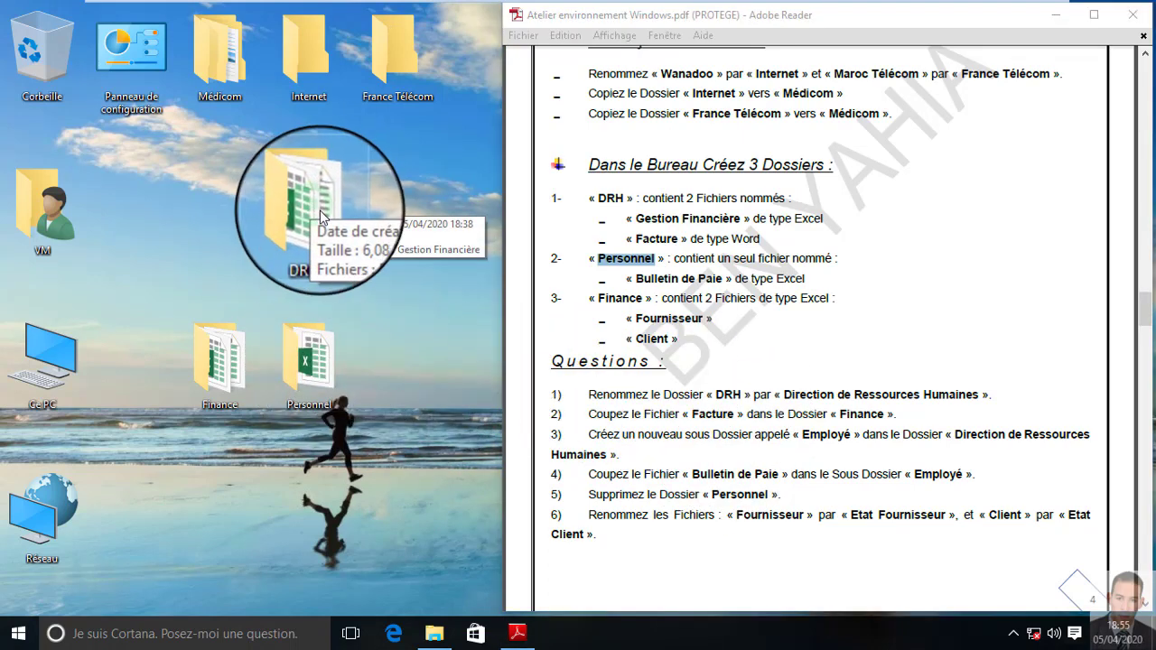
{"action": "right_click", "coordinate": [315, 213]}
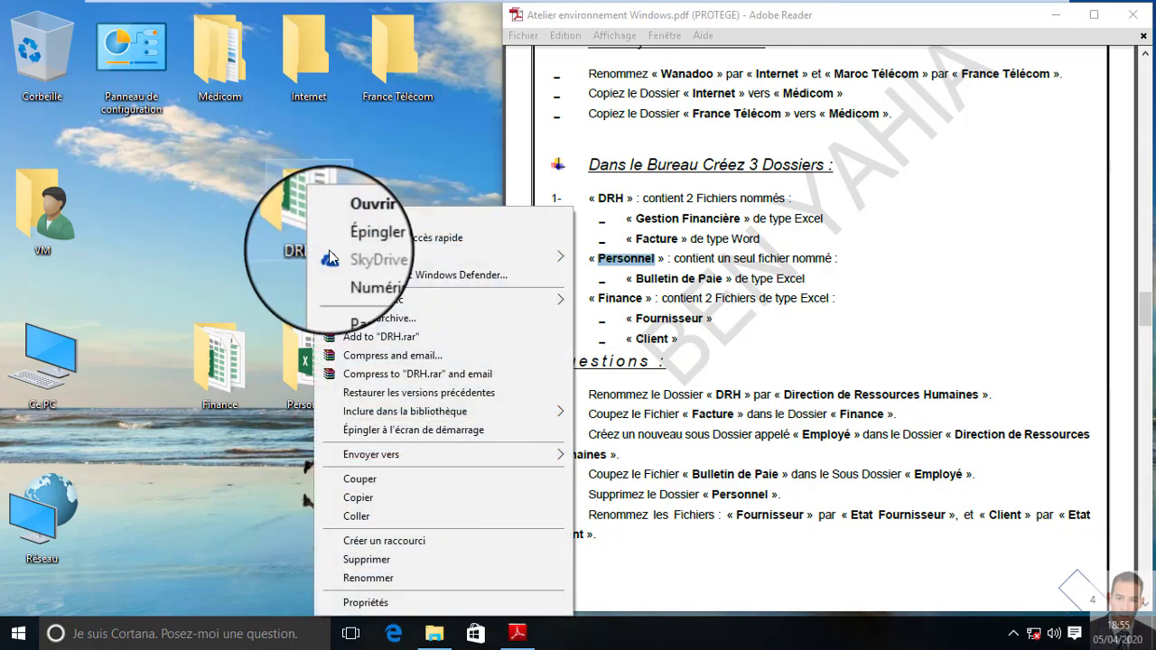
{"action": "left_click", "coordinate": [365, 569]}
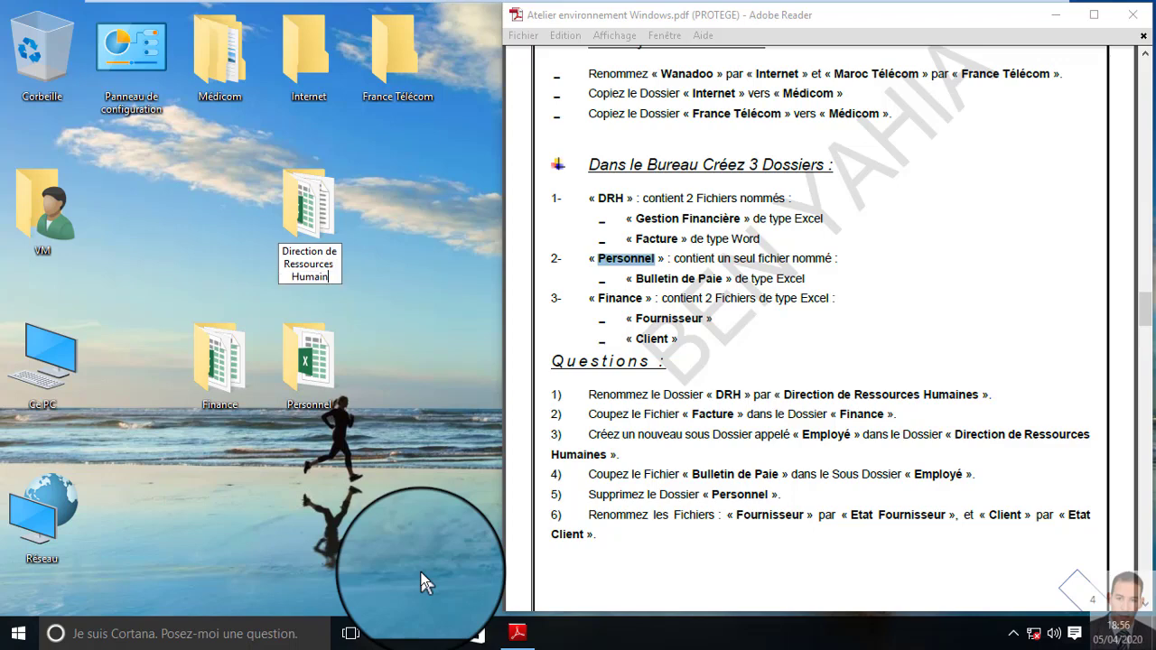
{"action": "key", "text": "Return"}
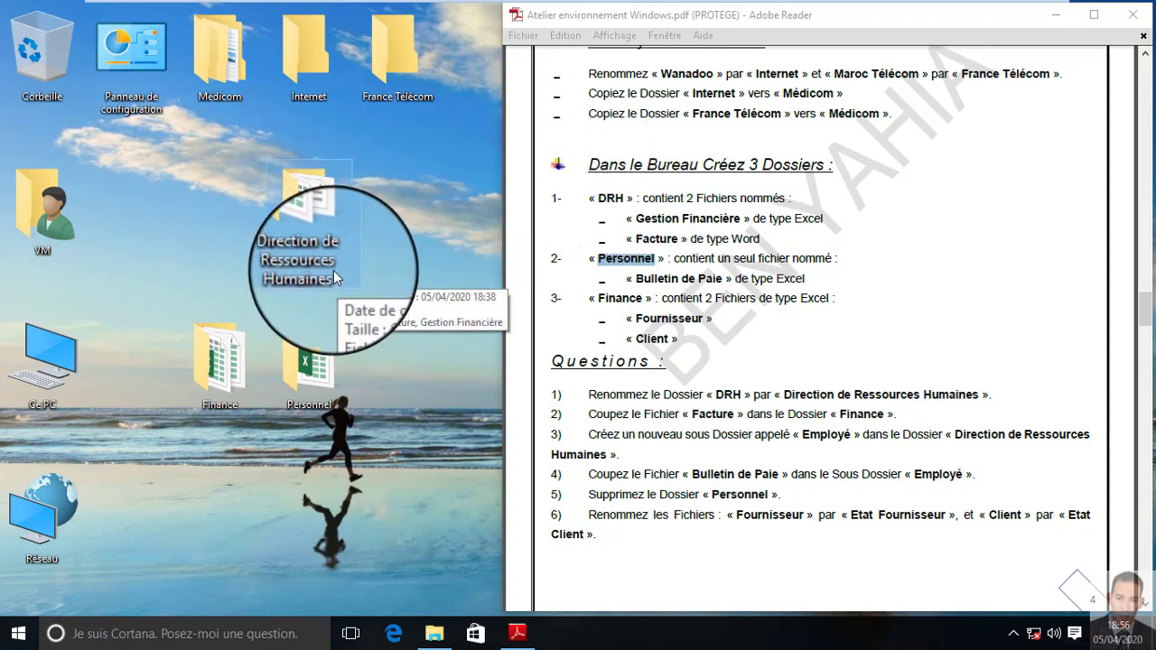
Cut the Facture file from the Direction de Ressources Humaines folder and paste it into the Finance folder on the desktop
{"action": "left_click", "coordinate": [316, 212]}
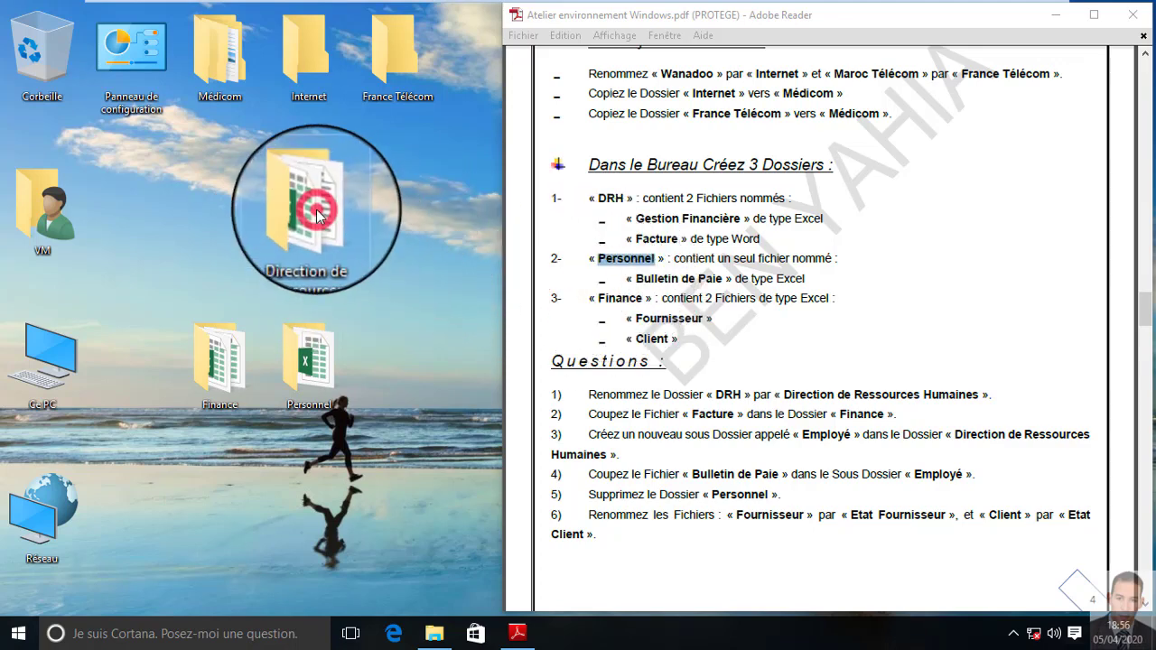
{"action": "double_click", "coordinate": [316, 211]}
{"action": "left_click", "coordinate": [291, 181]}
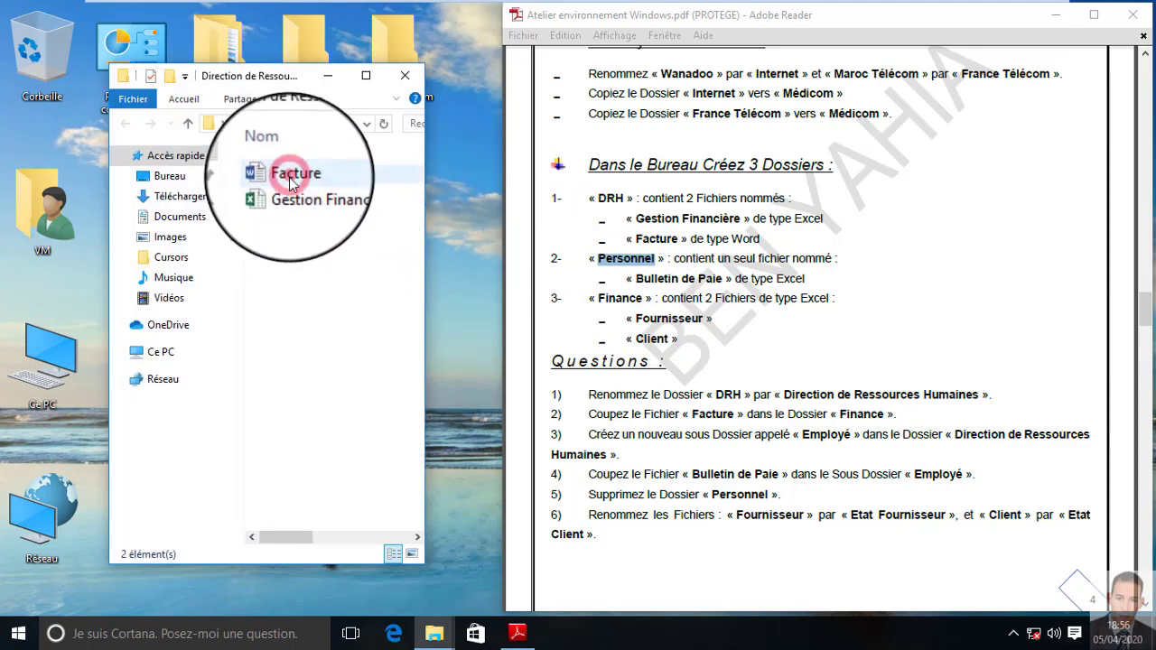
{"action": "right_click", "coordinate": [290, 181]}
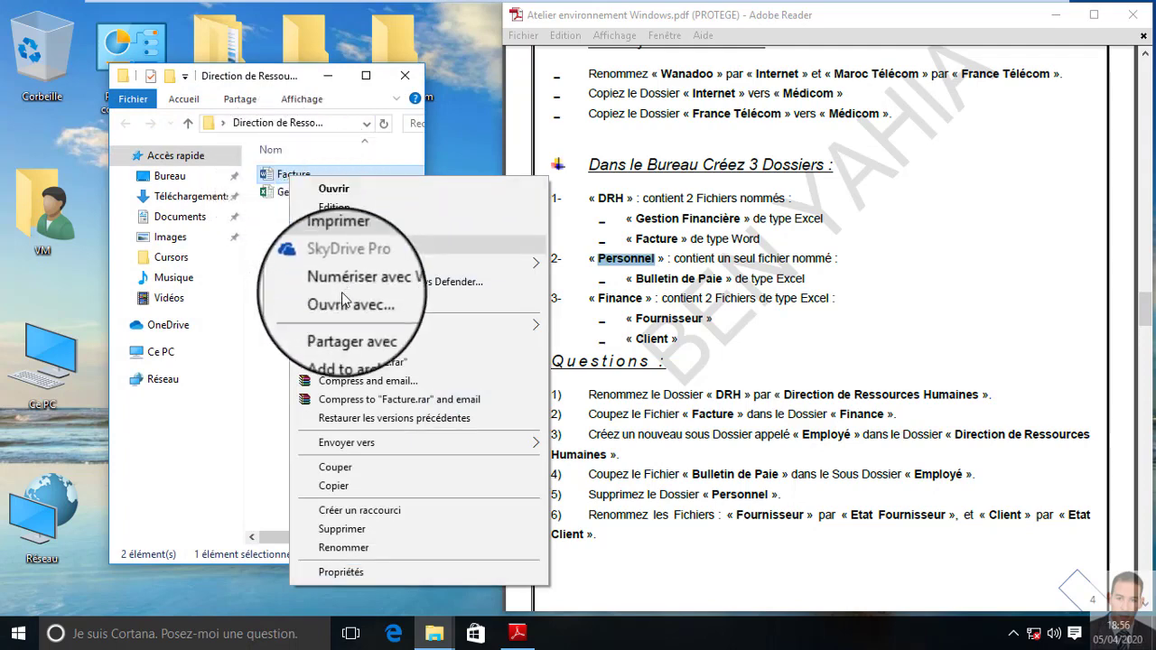
{"action": "left_click", "coordinate": [359, 473]}
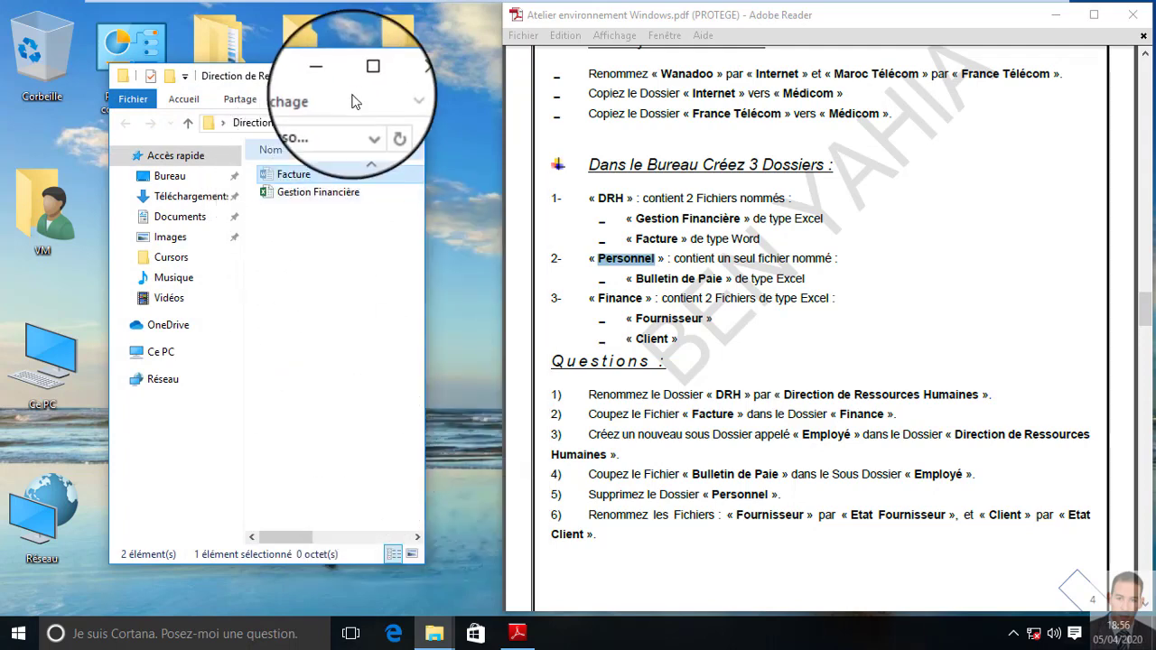
{"action": "left_click_drag", "start_coordinate": [287, 78], "coordinate": [642, 108]}
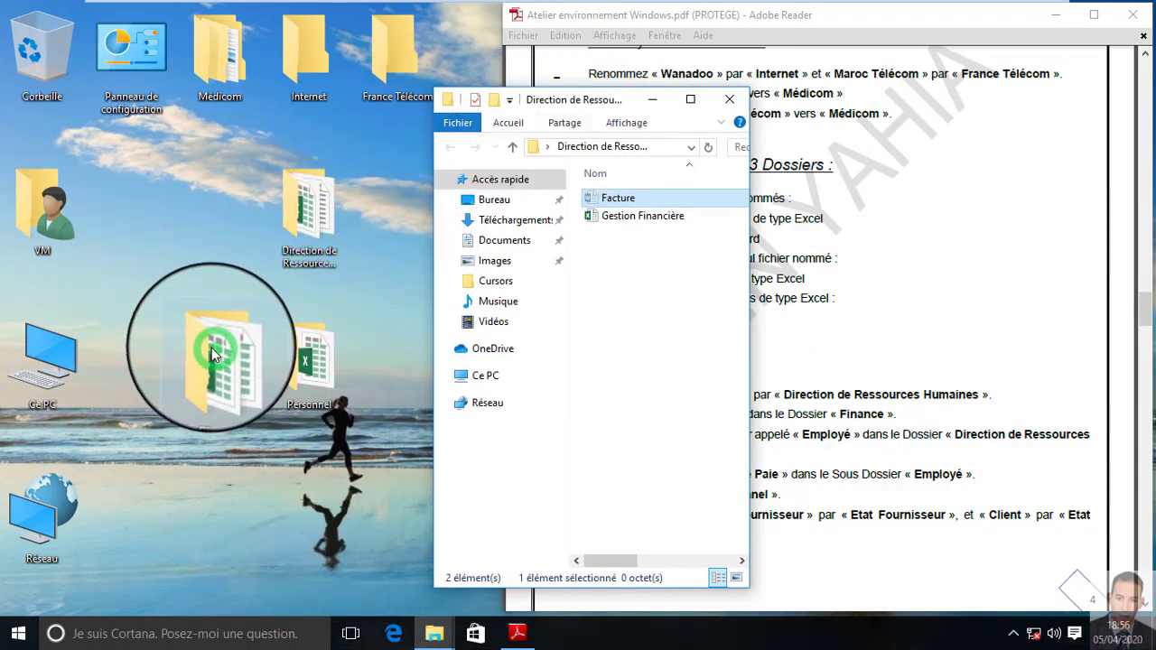
{"action": "right_click", "coordinate": [221, 371]}
{"action": "left_click", "coordinate": [271, 515]}
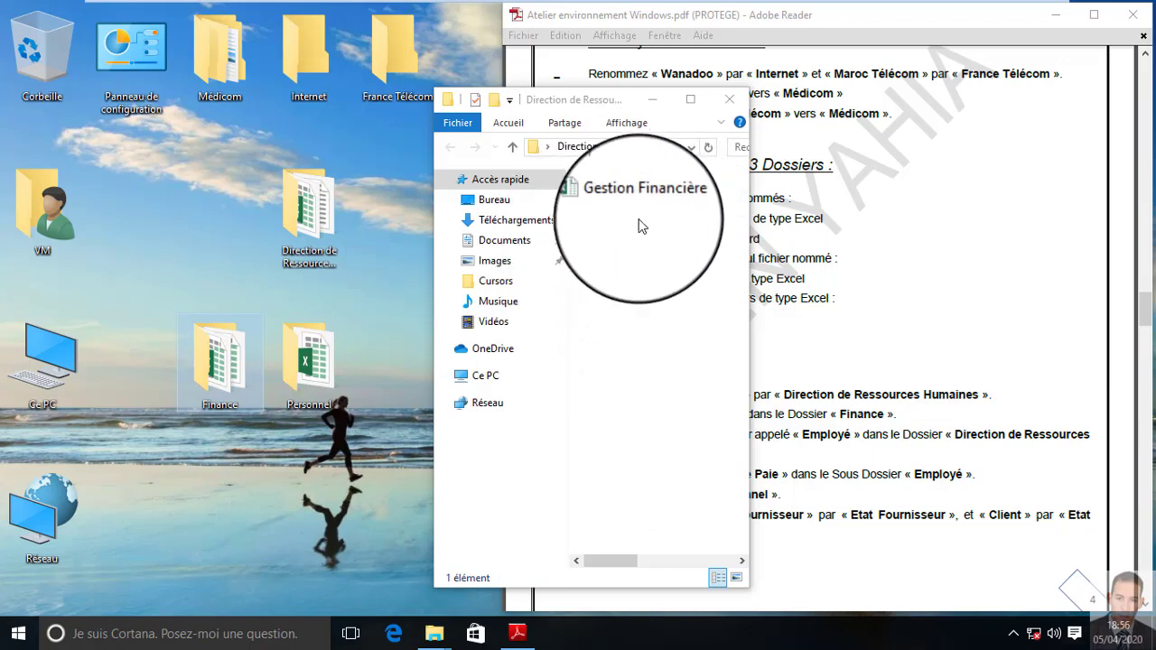
Check the contents of the Finance folder and close both open folder windows
{"action": "double_click", "coordinate": [222, 368]}
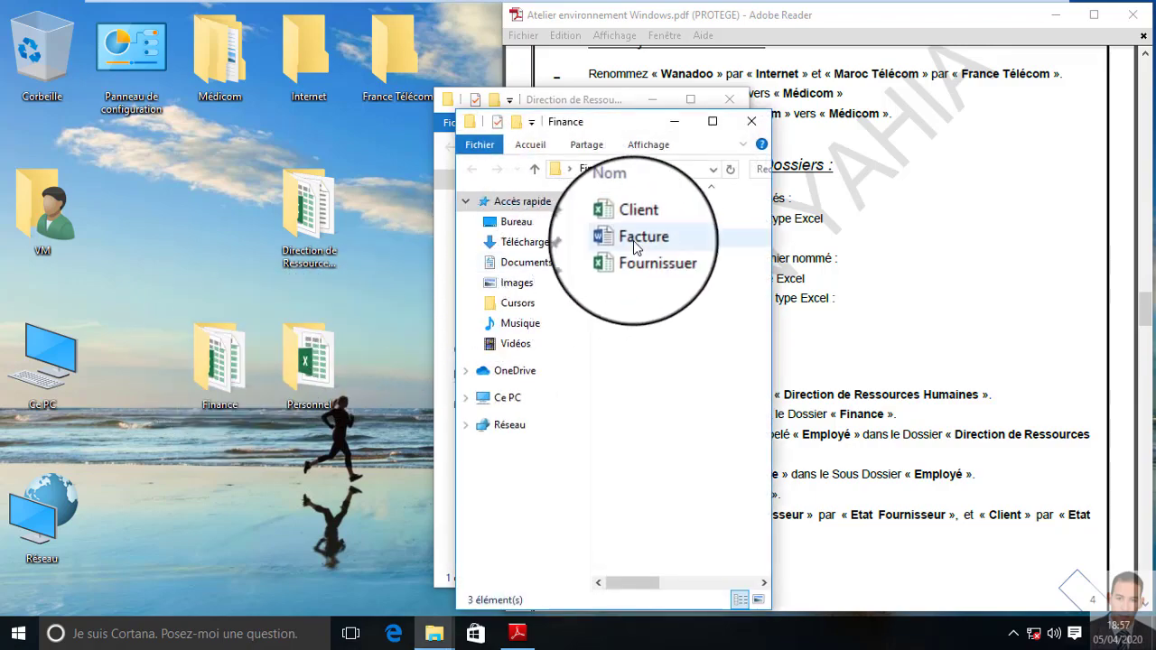
{"action": "left_click", "coordinate": [747, 129]}
{"action": "left_click", "coordinate": [725, 99]}
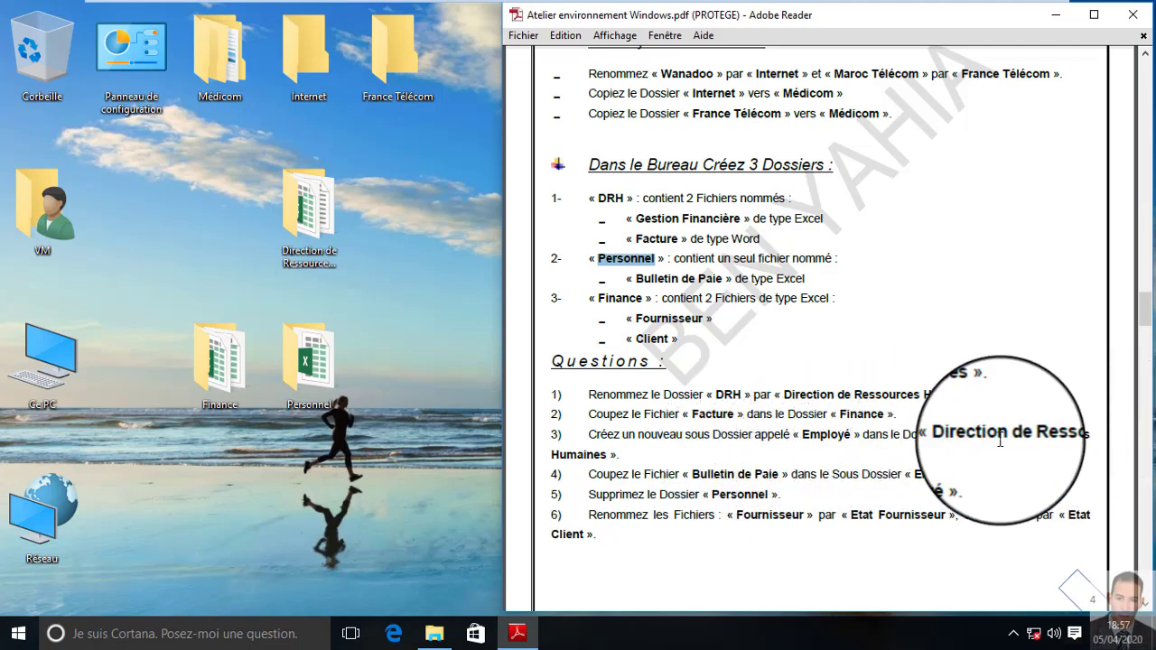
Create a subfolder named Employé in the Direction de Ressources Humaines folder and close the folder window
{"action": "double_click", "coordinate": [325, 210]}
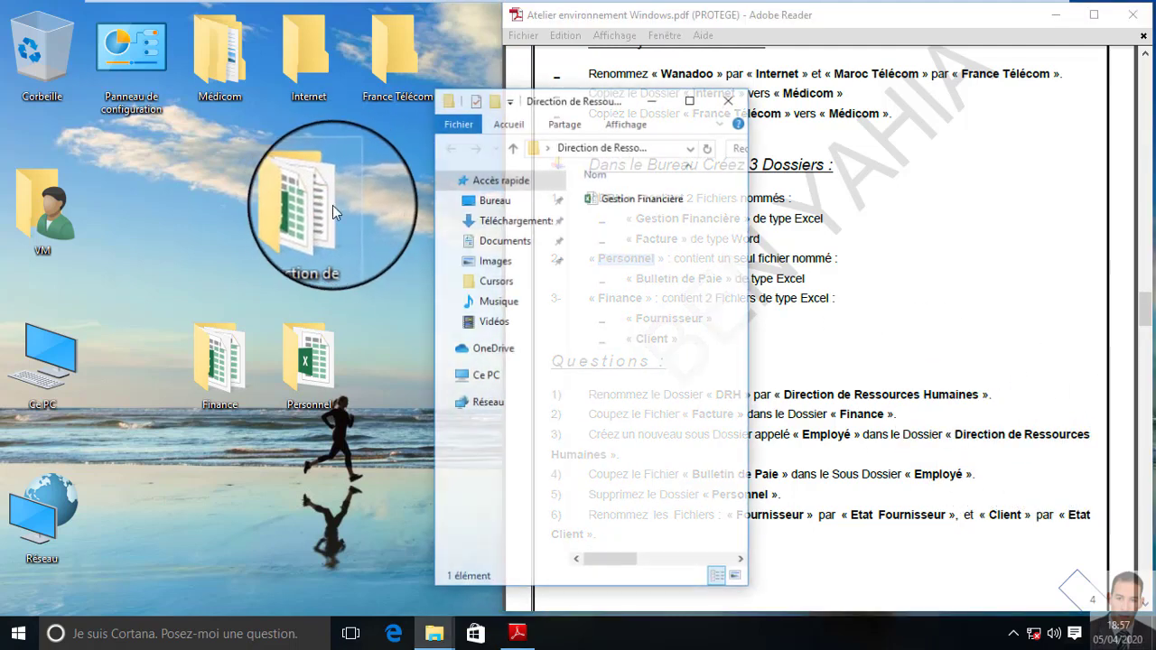
{"action": "left_click_drag", "start_coordinate": [635, 107], "coordinate": [373, 68]}
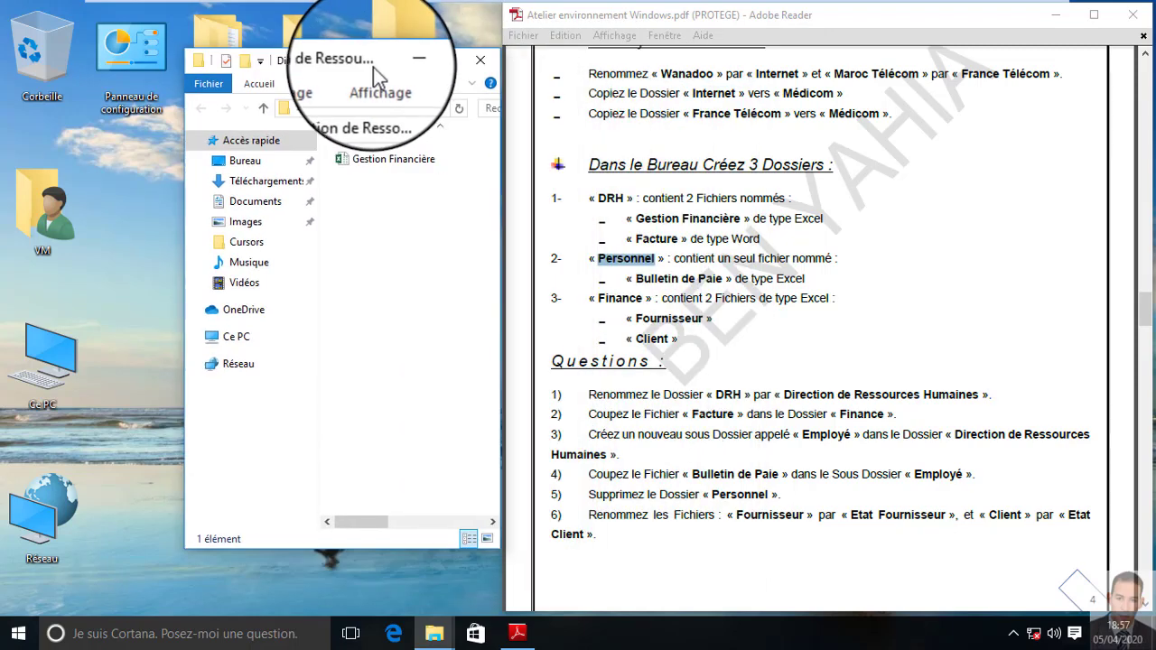
{"action": "right_click", "coordinate": [368, 207]}
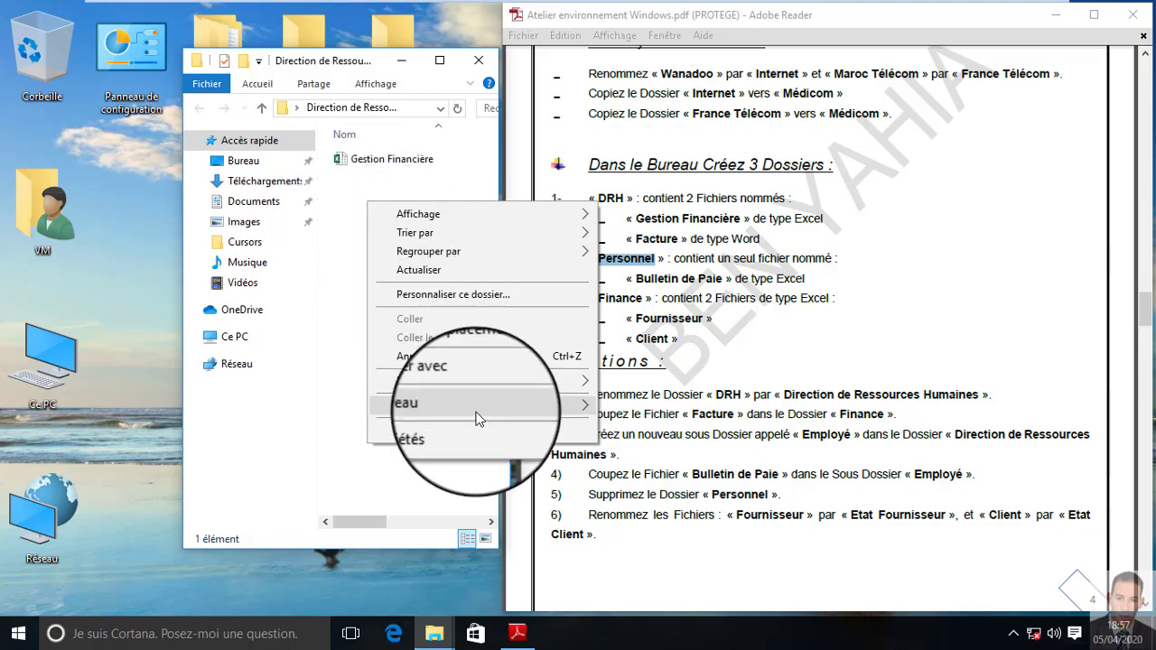
{"action": "mouse_move", "coordinate": [488, 408]}
{"action": "left_click", "coordinate": [637, 406]}
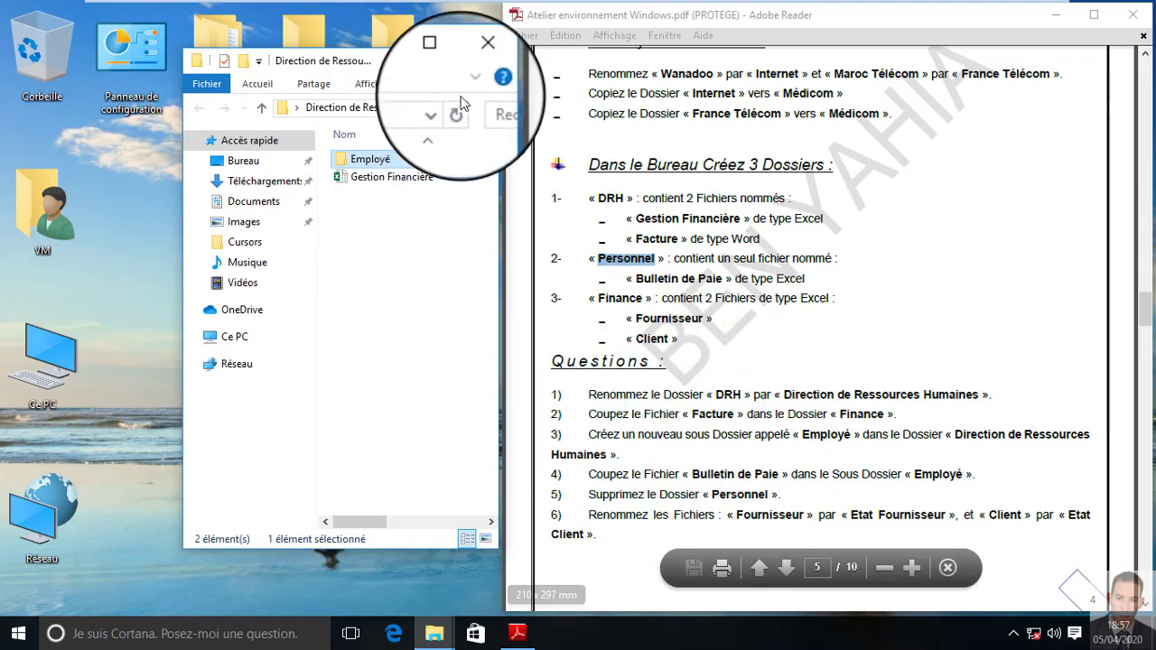
{"action": "left_click", "coordinate": [478, 62]}
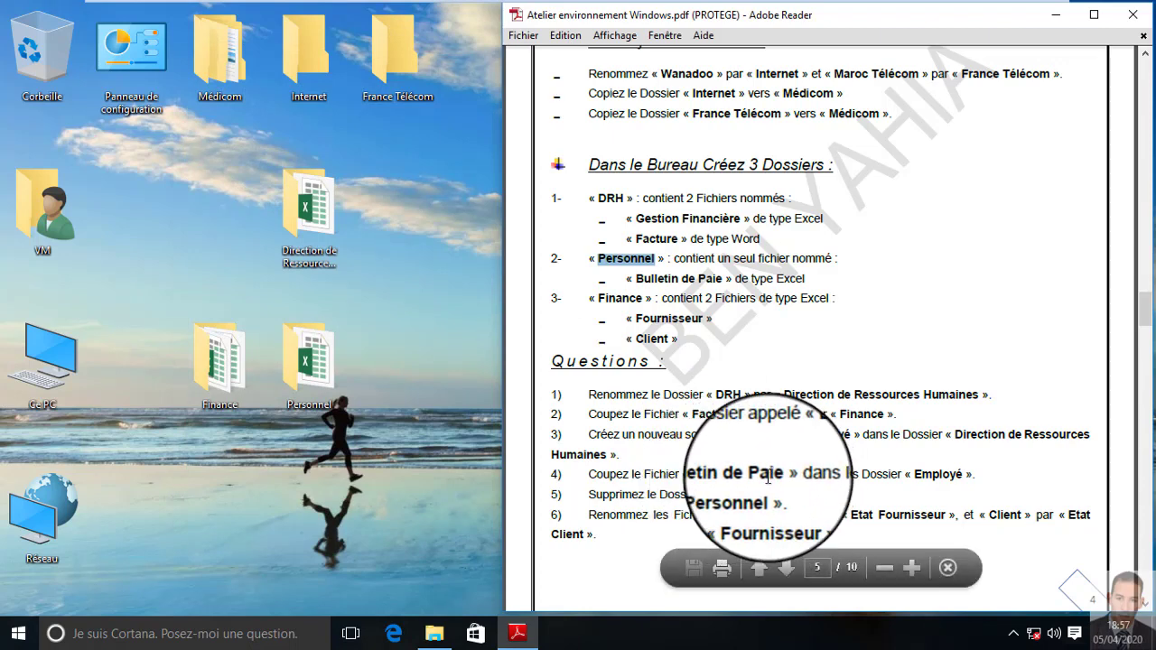
Cut the Bulletin de Paie file from the Personnel folder and close the folder window
{"action": "double_click", "coordinate": [633, 260]}
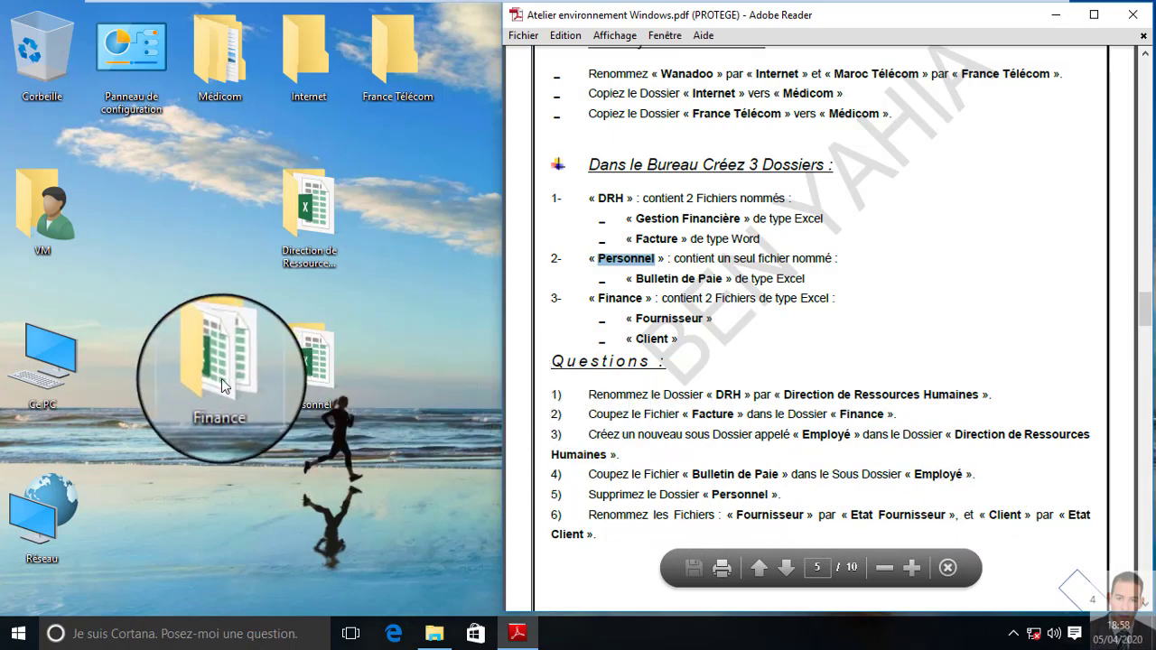
{"action": "left_click", "coordinate": [314, 366]}
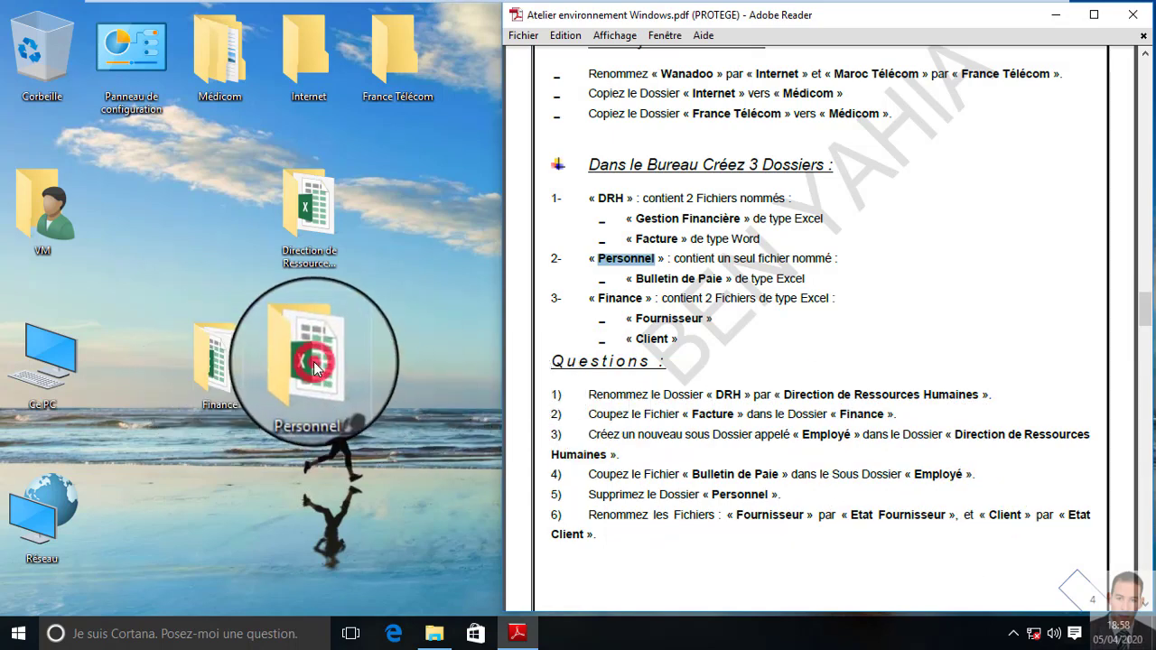
{"action": "double_click", "coordinate": [315, 365]}
{"action": "left_click", "coordinate": [368, 169]}
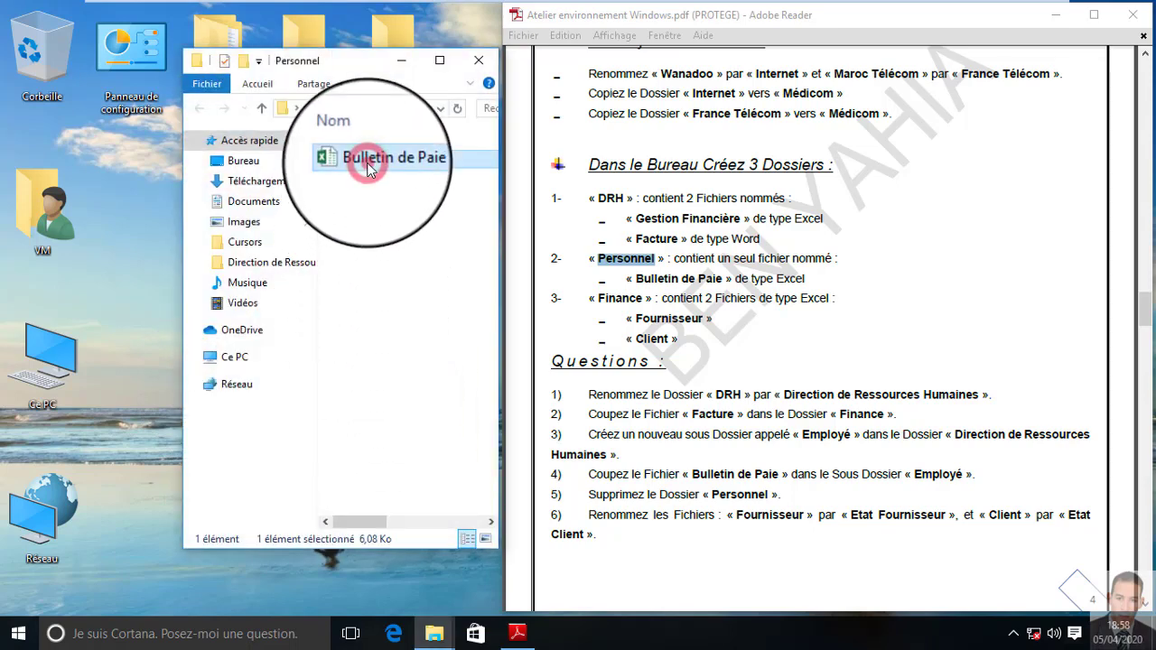
{"action": "right_click", "coordinate": [370, 167]}
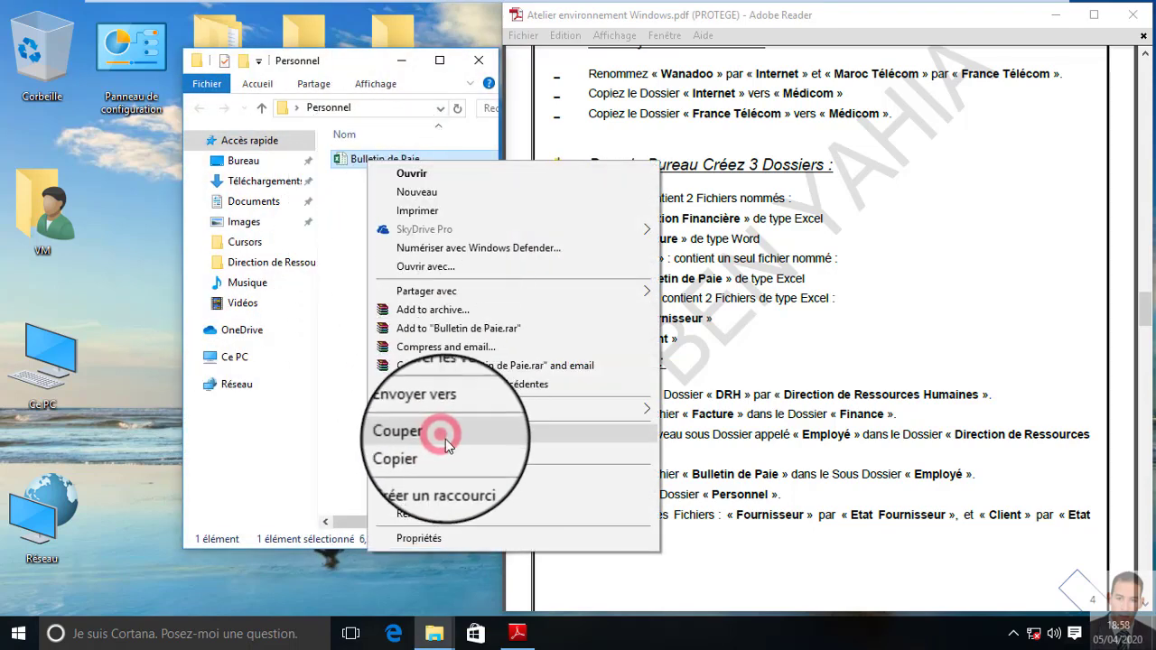
{"action": "left_click", "coordinate": [391, 436]}
{"action": "left_click", "coordinate": [478, 61]}
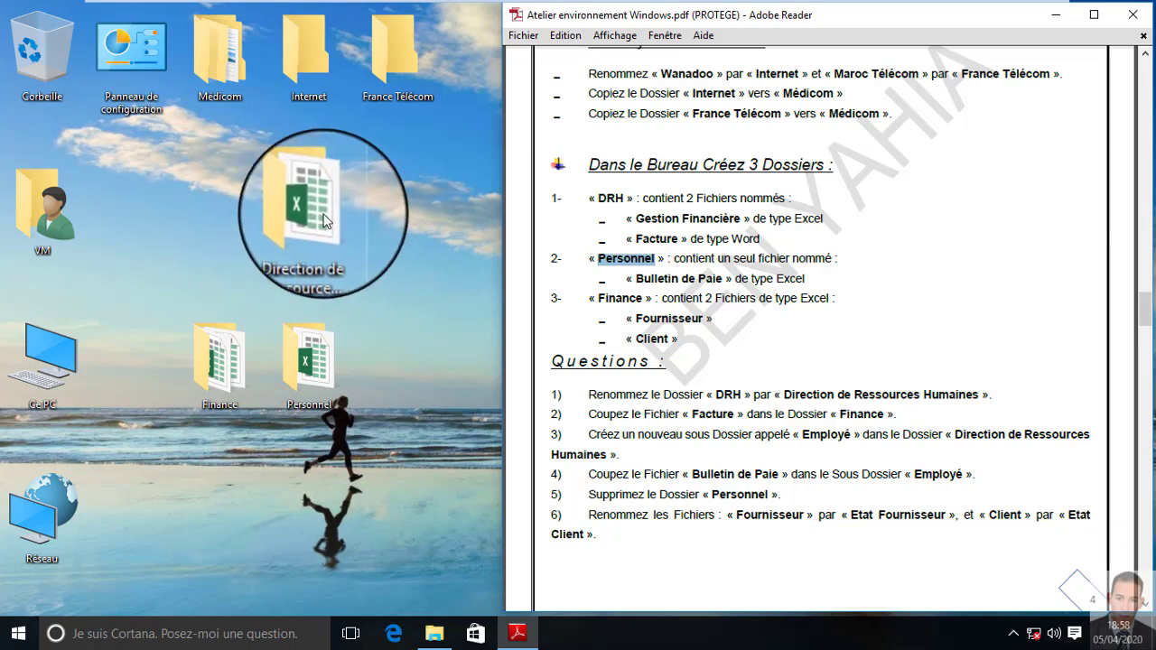
Paste the cut Bulletin de Paie file into the Employé subfolder of Direction de Ressources Humaines and close the folder window
{"action": "left_click", "coordinate": [324, 226]}
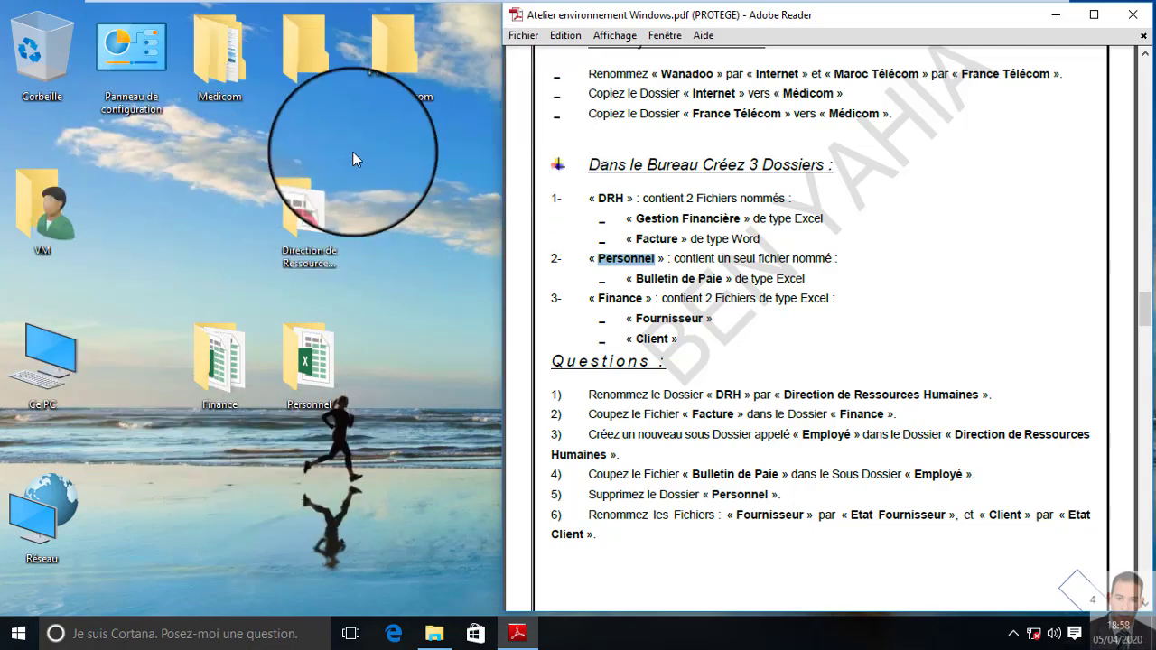
{"action": "left_click", "coordinate": [320, 210]}
{"action": "double_click", "coordinate": [320, 210]}
{"action": "left_click", "coordinate": [379, 168]}
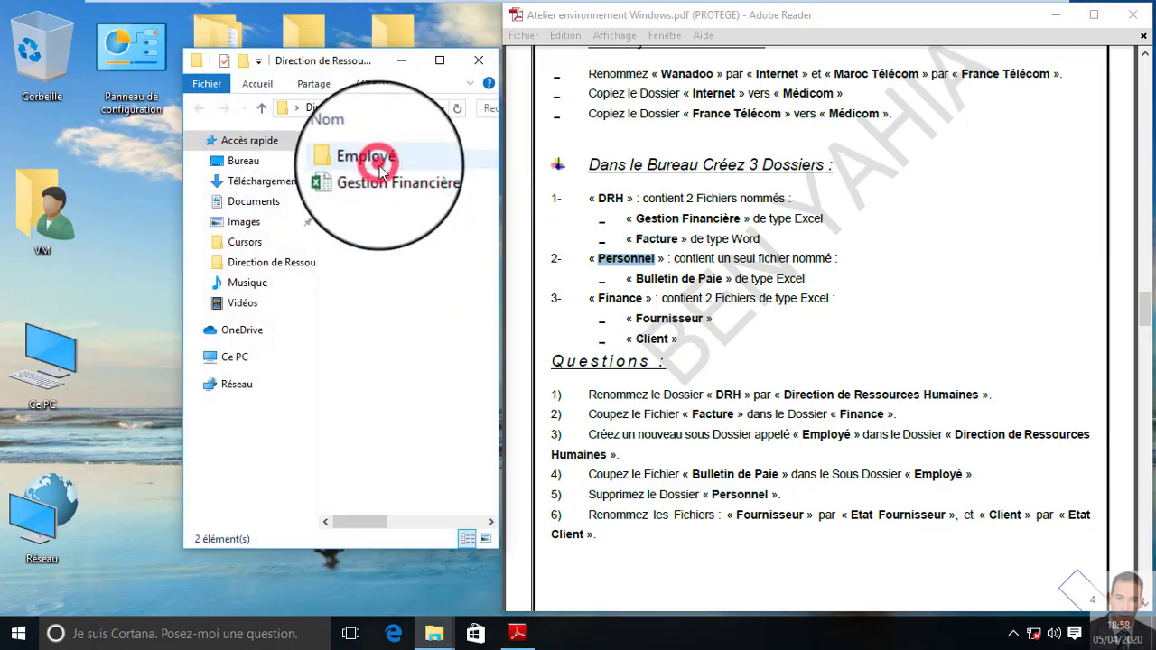
{"action": "double_click", "coordinate": [379, 168]}
{"action": "right_click", "coordinate": [380, 247]}
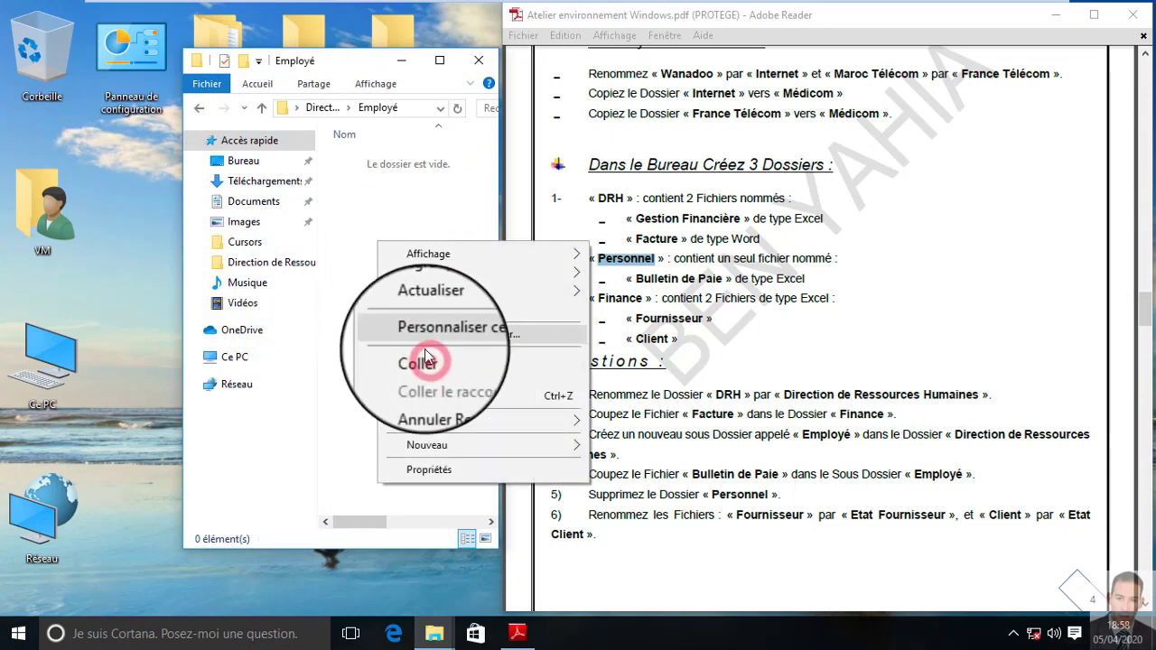
{"action": "left_click", "coordinate": [408, 366]}
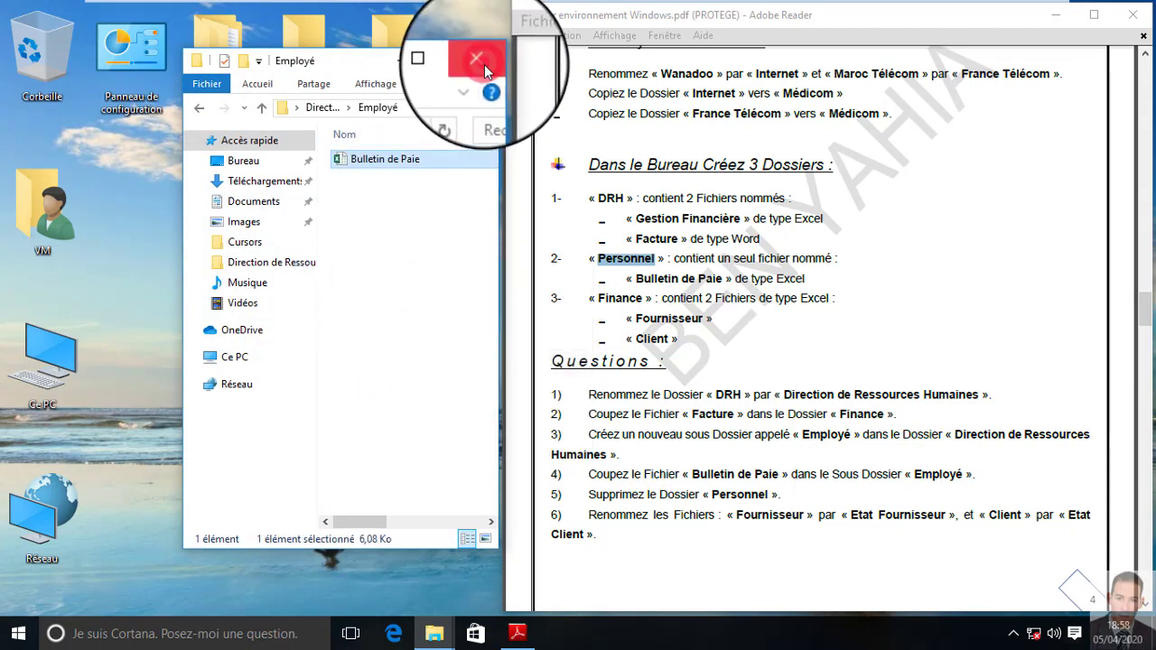
{"action": "left_click", "coordinate": [479, 61]}
Check the contents of the Personnel folder, close it and delete the folder from the desktop
{"action": "left_click", "coordinate": [311, 357]}
{"action": "double_click", "coordinate": [316, 358]}
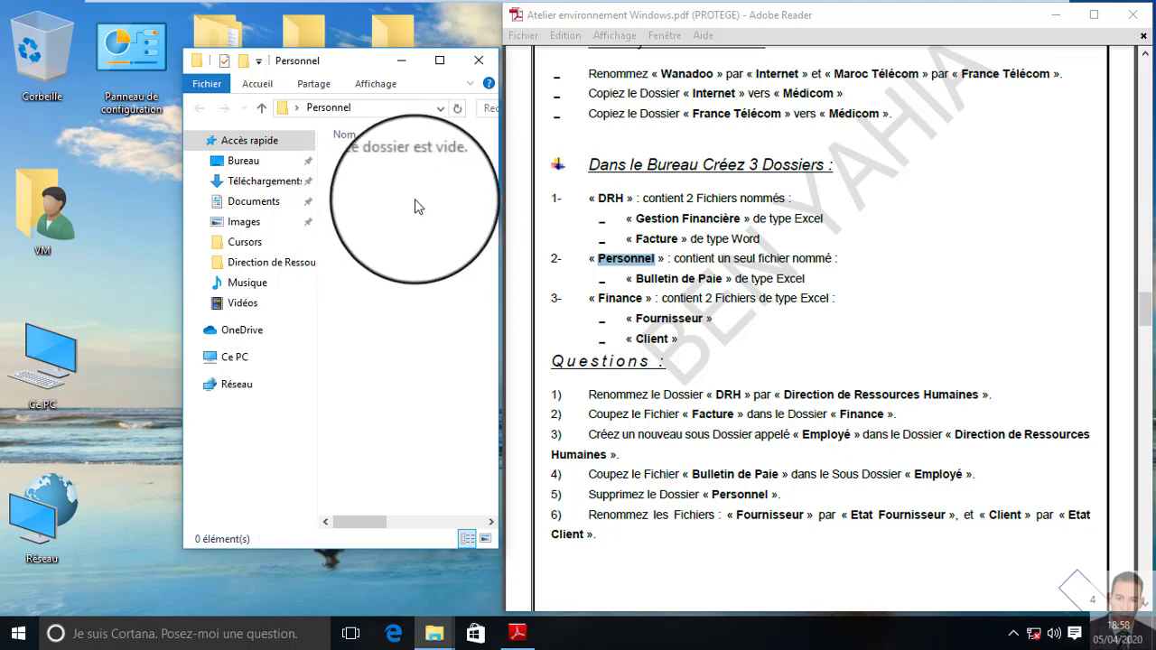
{"action": "left_click", "coordinate": [479, 60]}
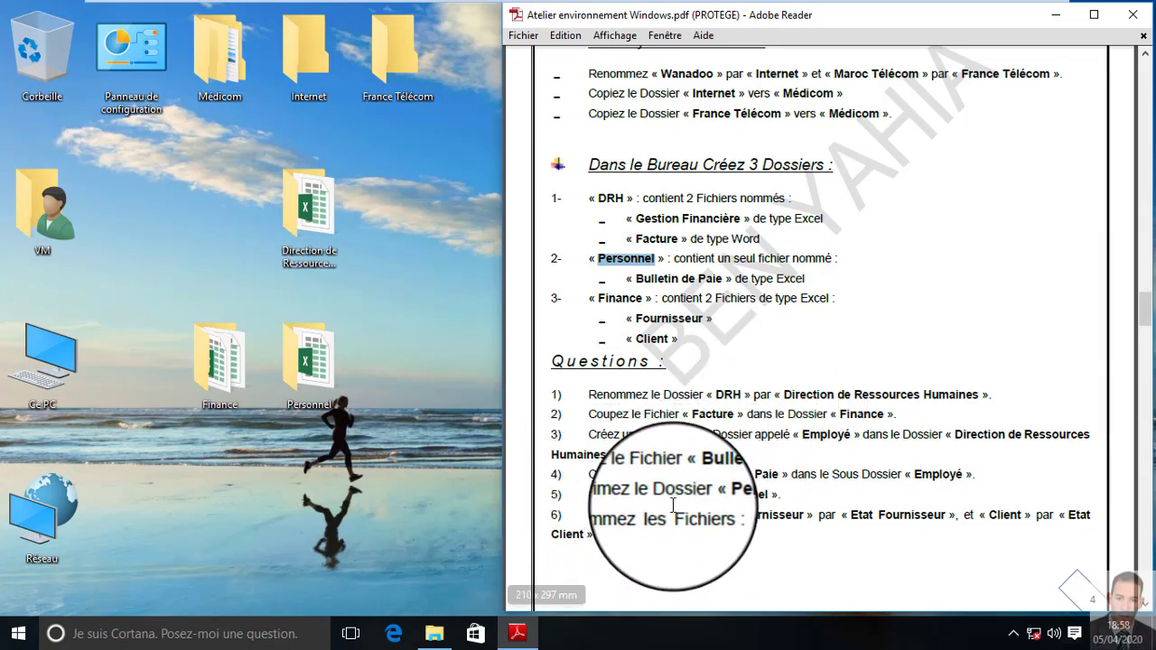
{"action": "left_click", "coordinate": [318, 364]}
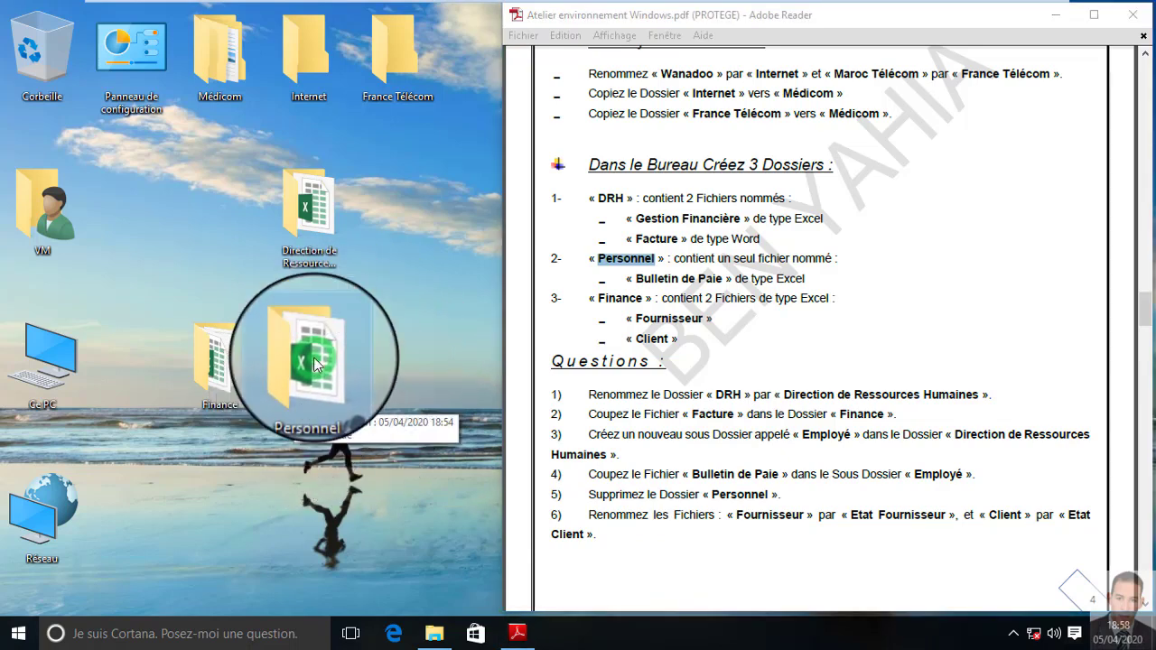
{"action": "right_click", "coordinate": [313, 357]}
{"action": "left_click", "coordinate": [388, 560]}
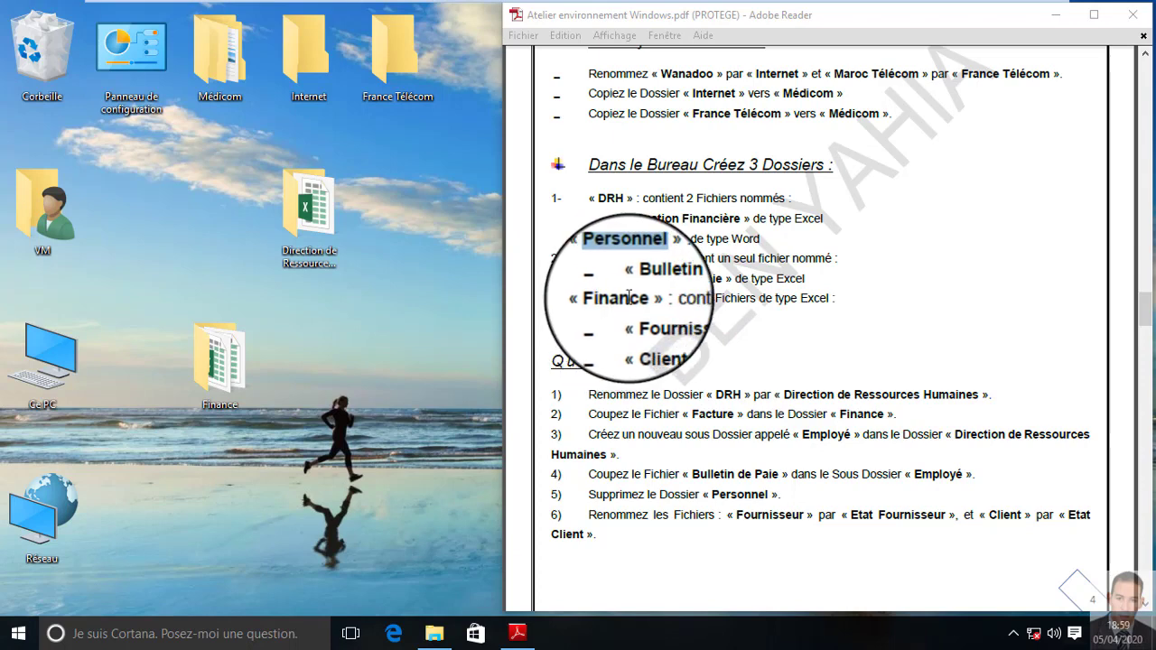
Rename the Facture Word file in the Finance folder as Etat Facture
{"action": "left_click", "coordinate": [226, 363]}
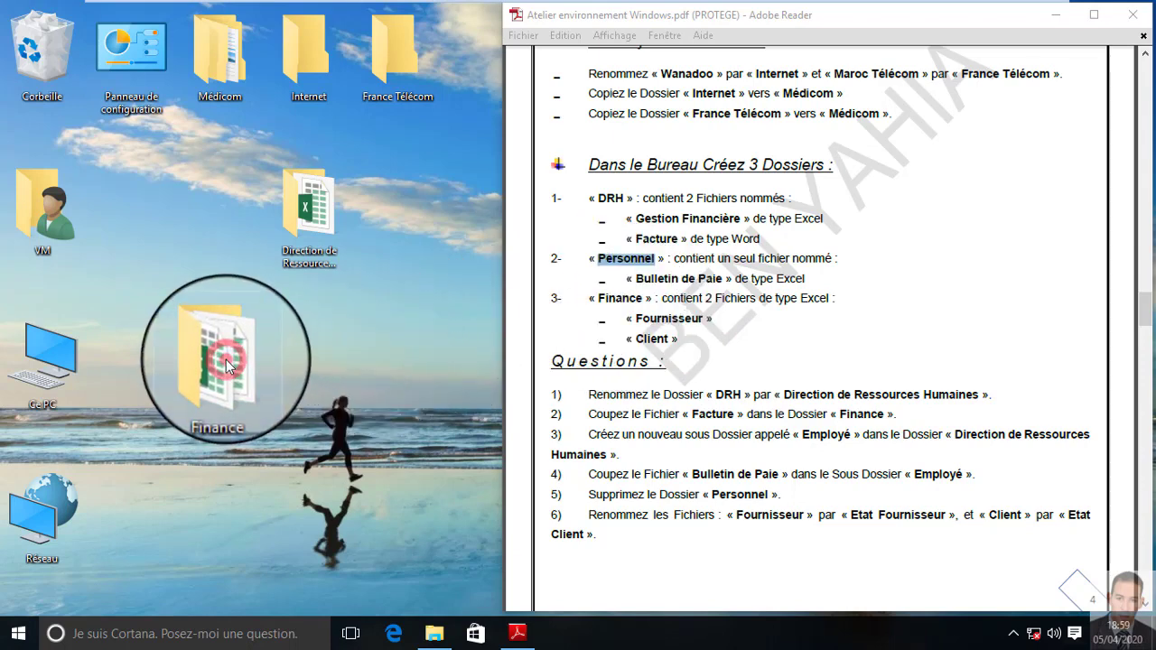
{"action": "double_click", "coordinate": [227, 364]}
{"action": "left_click", "coordinate": [372, 179]}
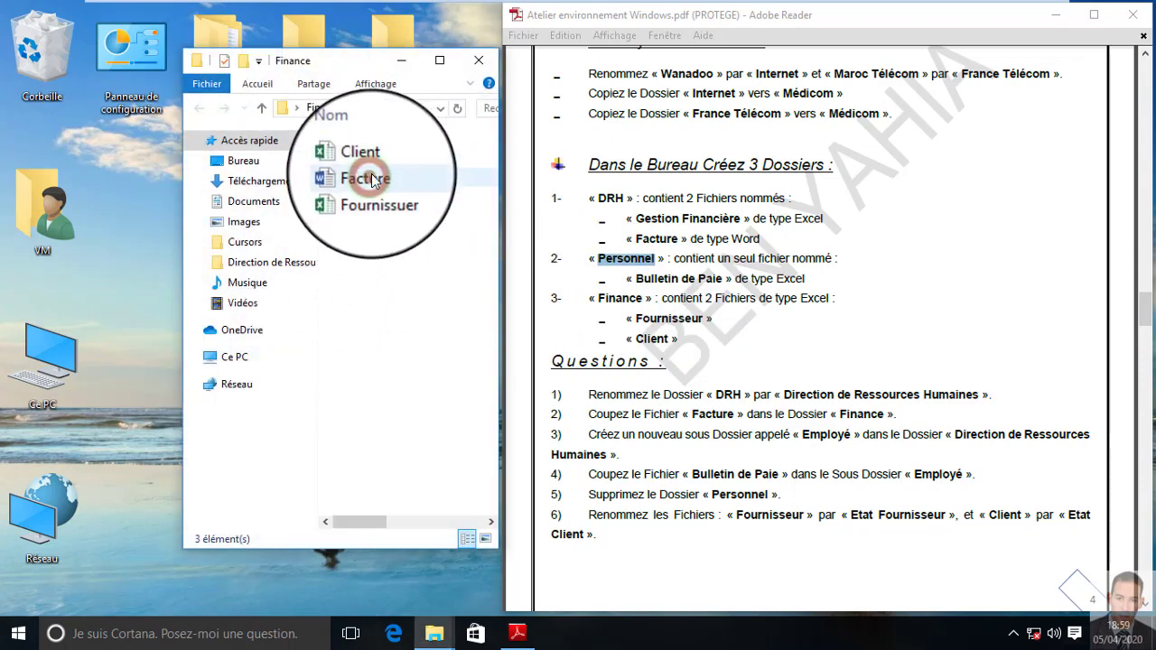
{"action": "right_click", "coordinate": [370, 181]}
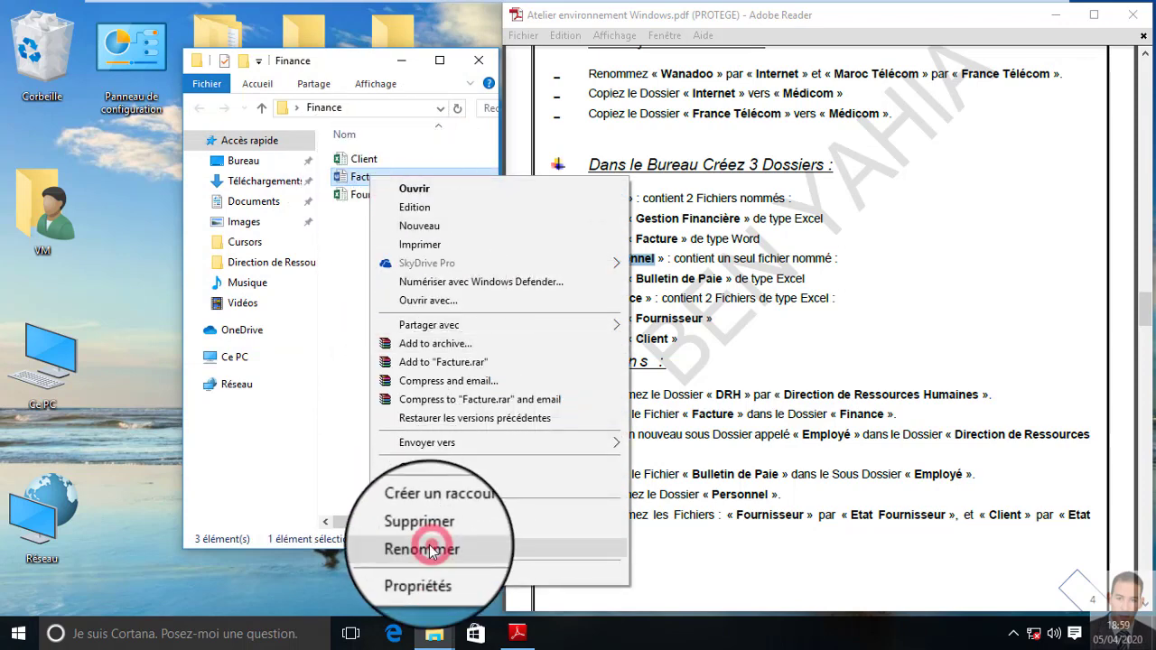
{"action": "left_click", "coordinate": [439, 548]}
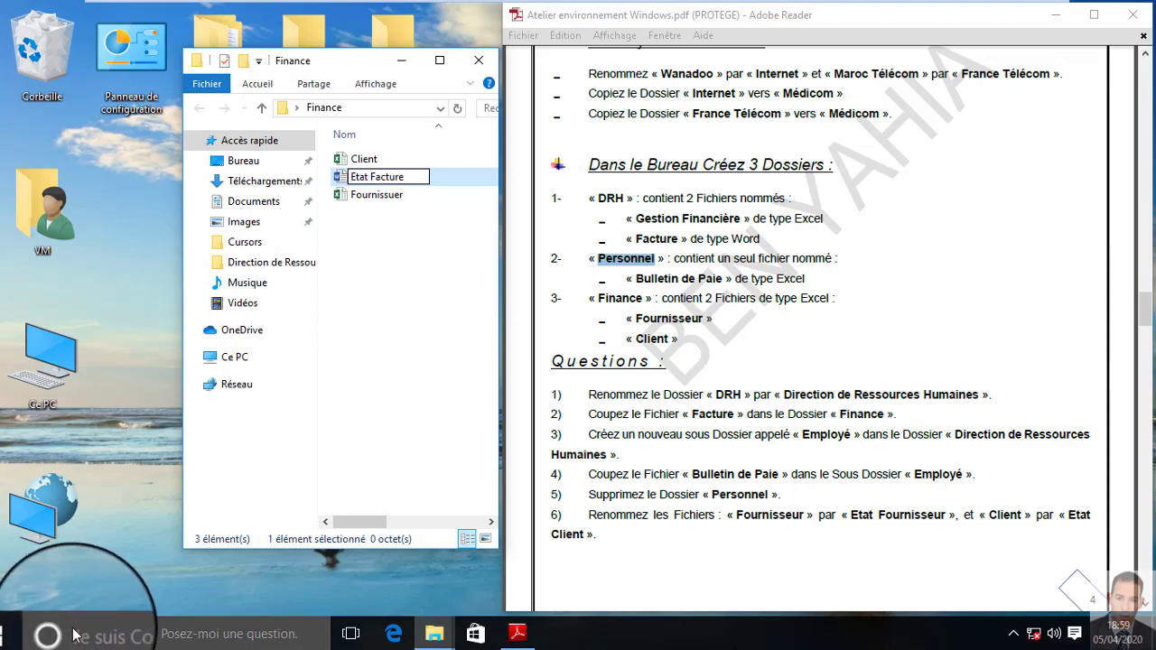
{"action": "key", "text": "Return"}
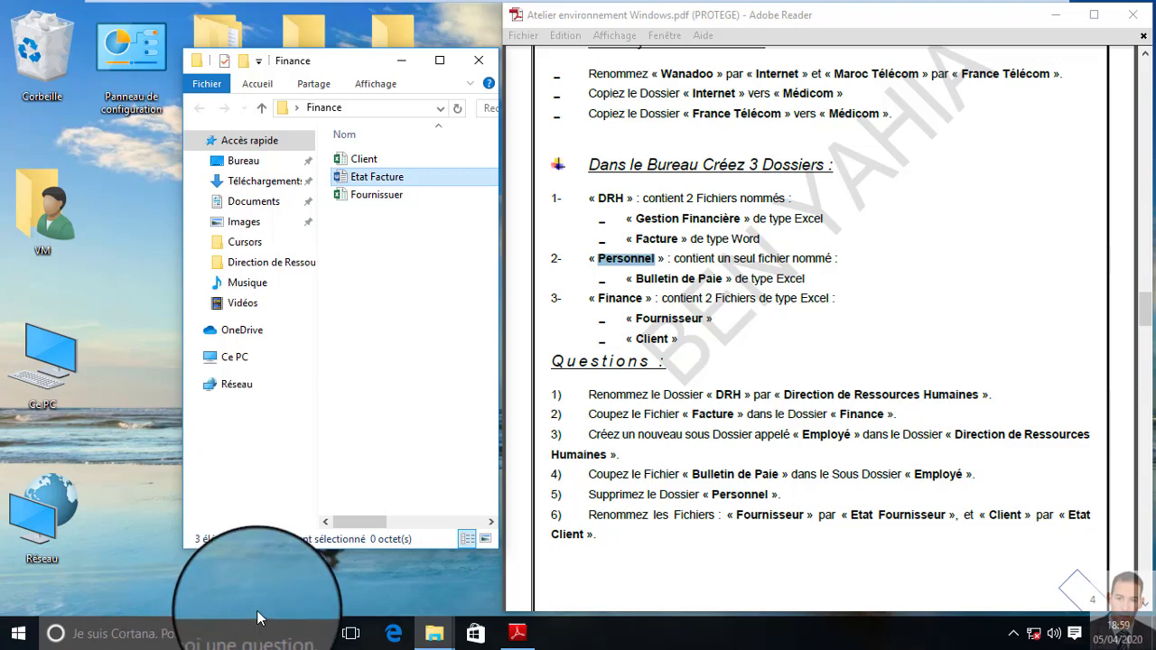
Rename the Fournissuer Excel file as Etat Fournissuer, and reposition the Finance folder beside Direction de Ressources Humaines on the desktop
{"action": "left_click", "coordinate": [366, 201]}
{"action": "right_click", "coordinate": [366, 200]}
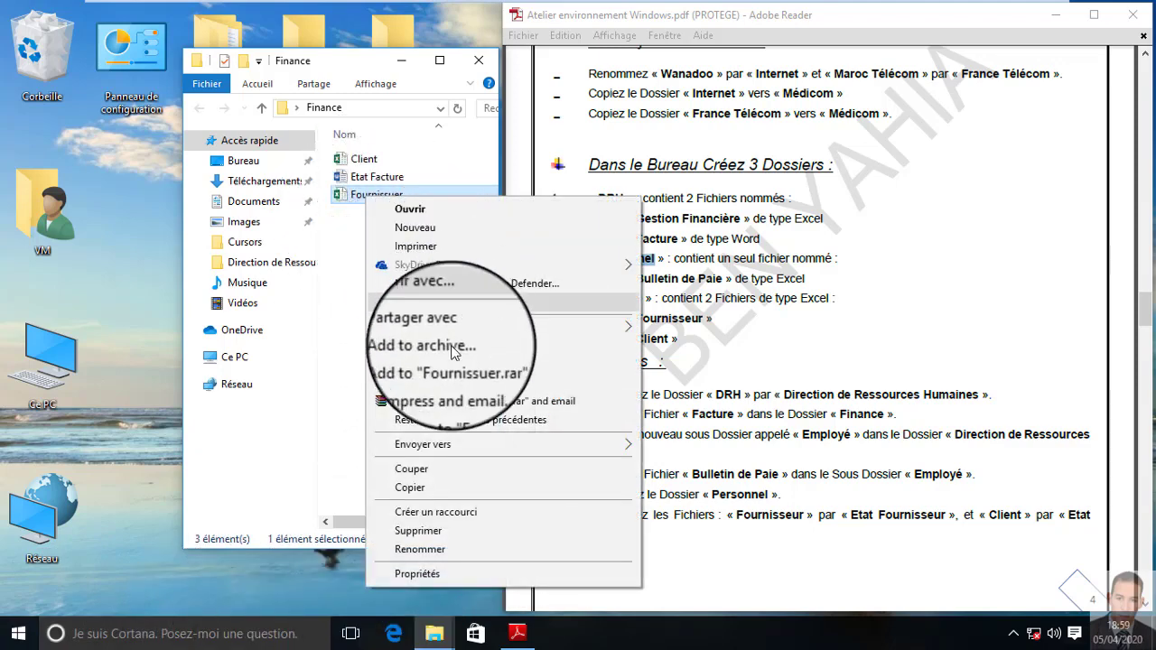
{"action": "left_click", "coordinate": [443, 548]}
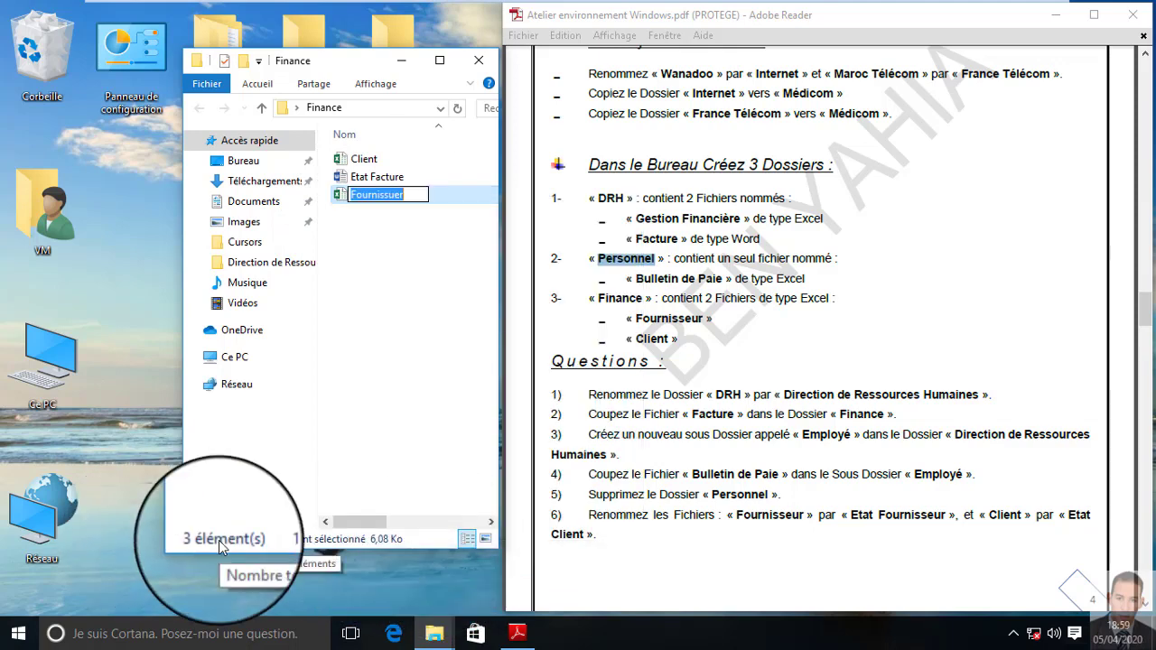
{"action": "left_click", "coordinate": [355, 194]}
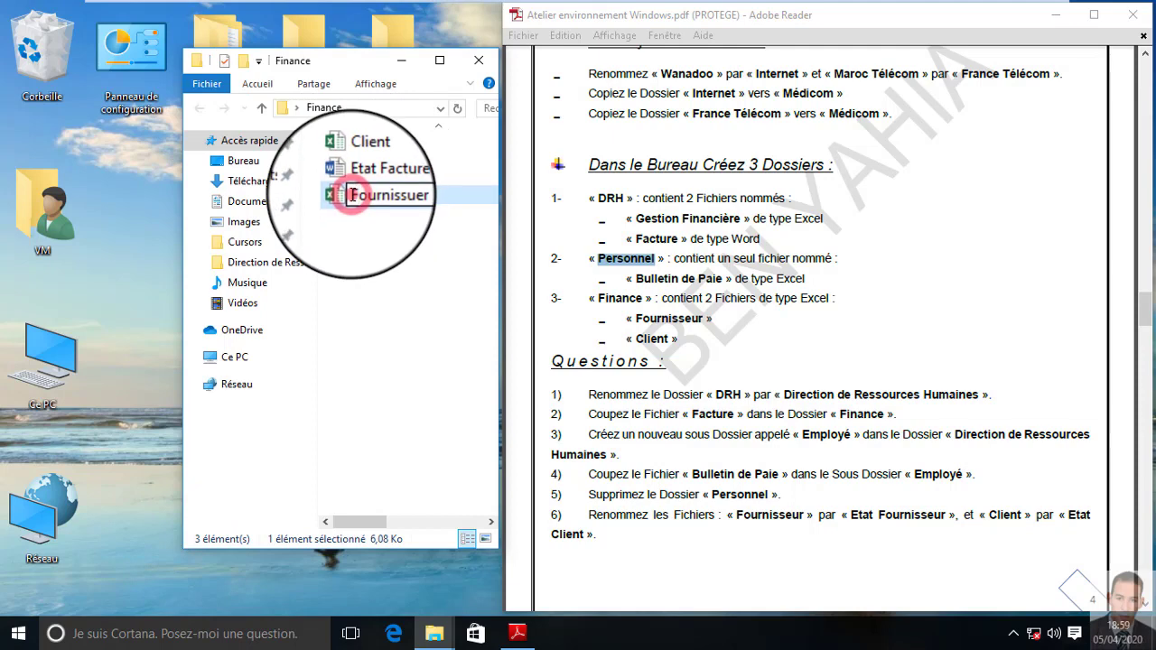
{"action": "type", "text": "Etat"}
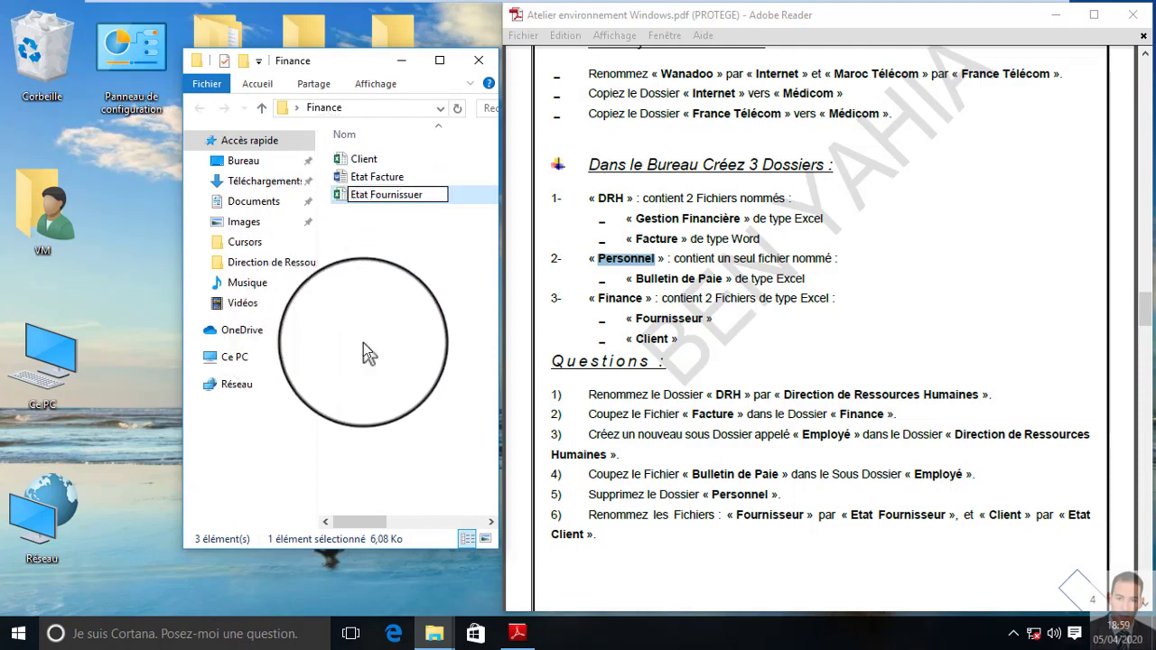
{"action": "key", "text": "Return"}
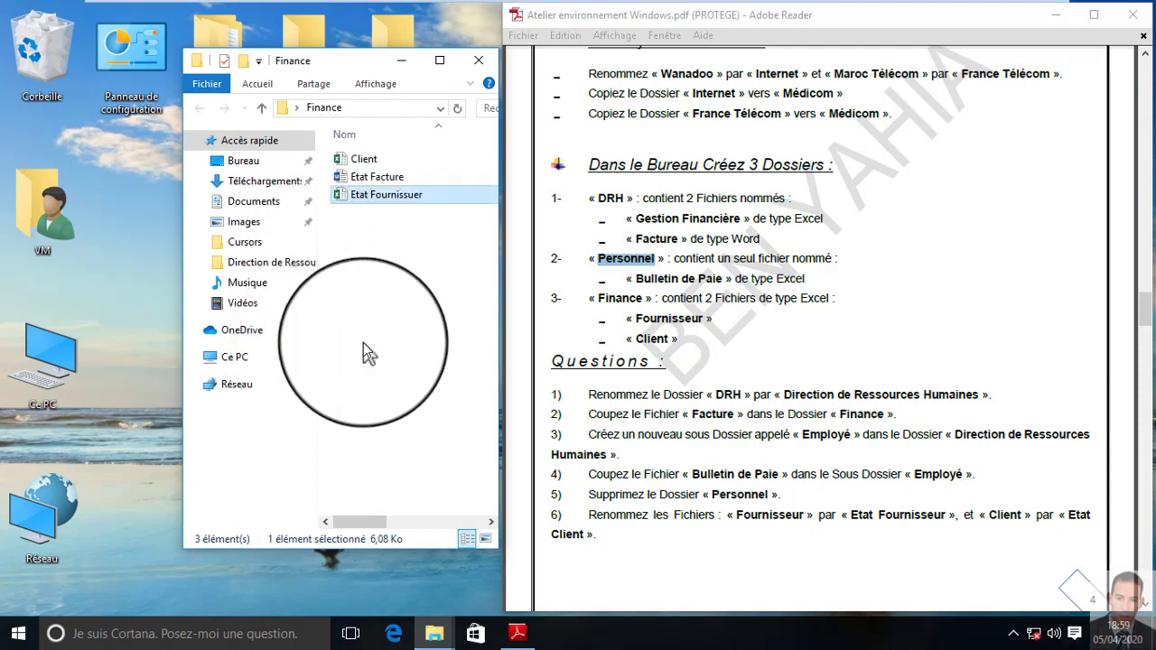
{"action": "left_click", "coordinate": [486, 76]}
{"action": "left_click_drag", "start_coordinate": [219, 352], "coordinate": [205, 206]}
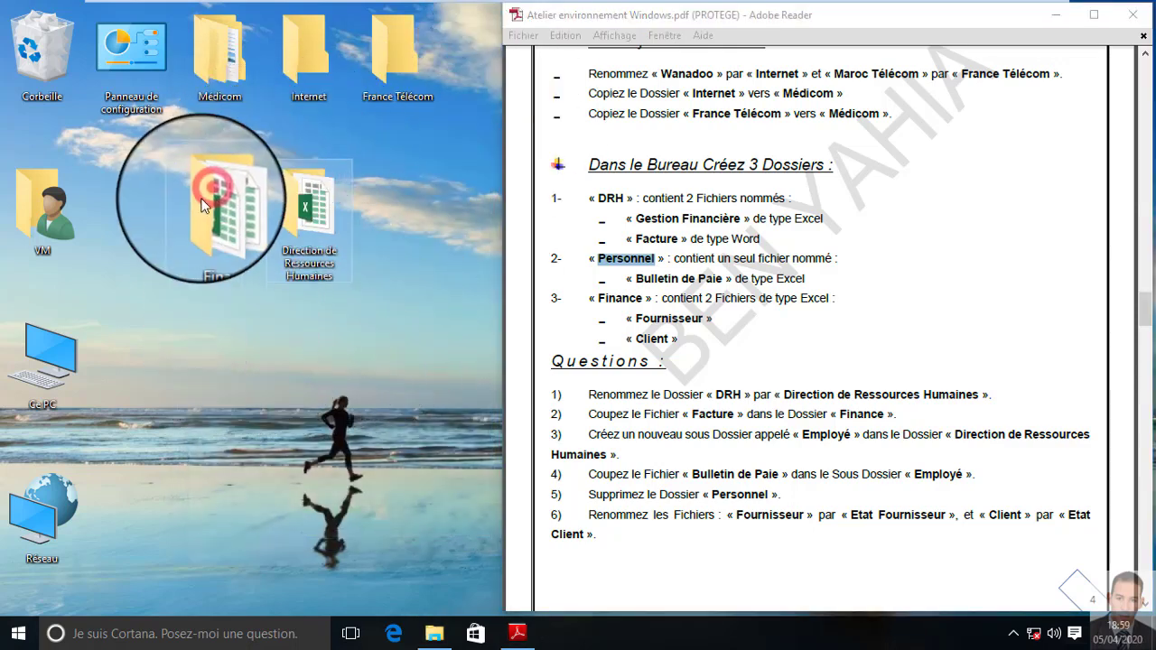
Go to the Atelier 4 exercise in the PDF and read which desktop folders and files it asks for
{"action": "scroll", "coordinate": [700, 326], "scroll_direction": "down", "scroll_amount": 3}
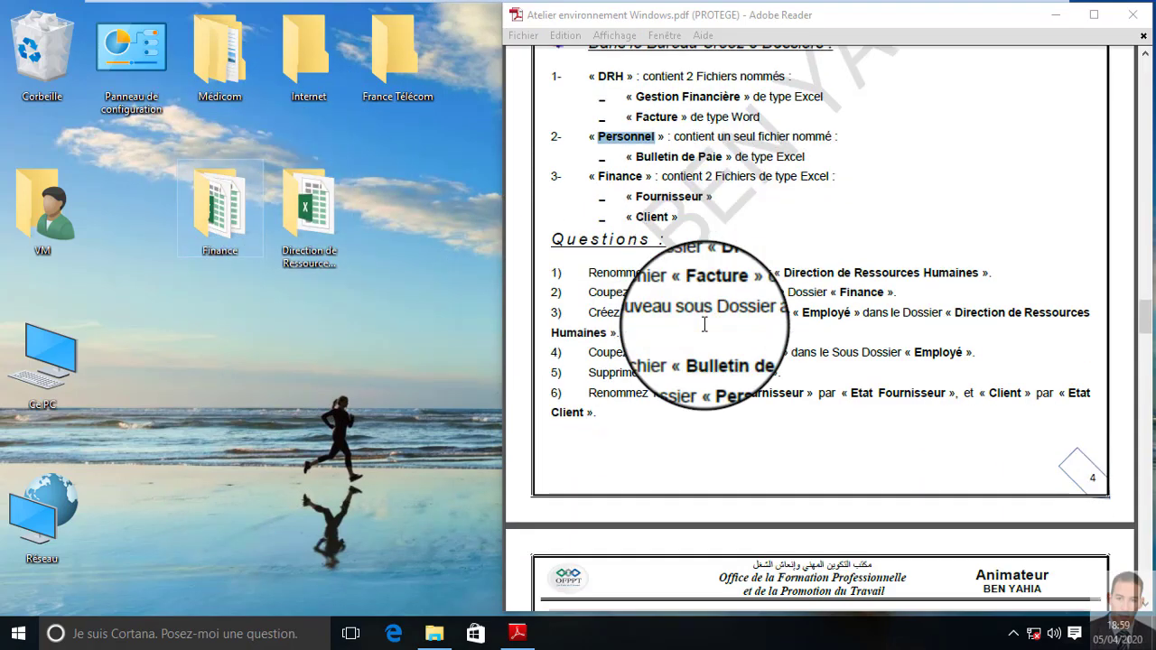
{"action": "scroll", "coordinate": [704, 323], "scroll_direction": "down", "scroll_amount": 9}
{"action": "scroll", "coordinate": [736, 358], "scroll_direction": "down", "scroll_amount": 1}
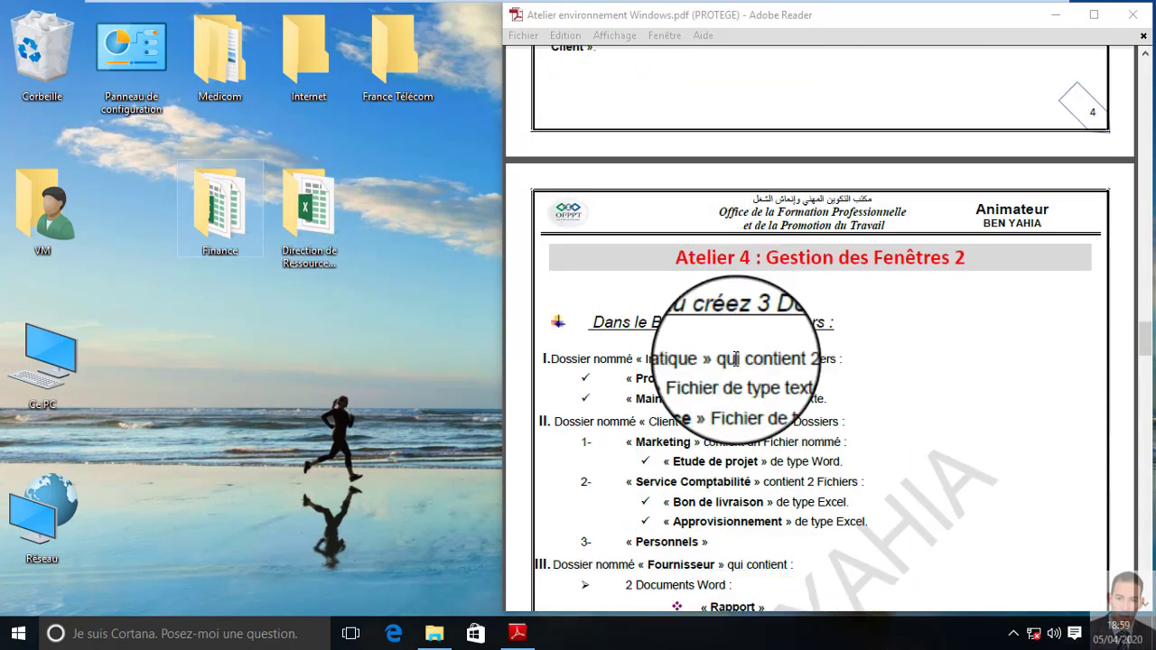
{"action": "scroll", "coordinate": [736, 359], "scroll_direction": "down", "scroll_amount": 2}
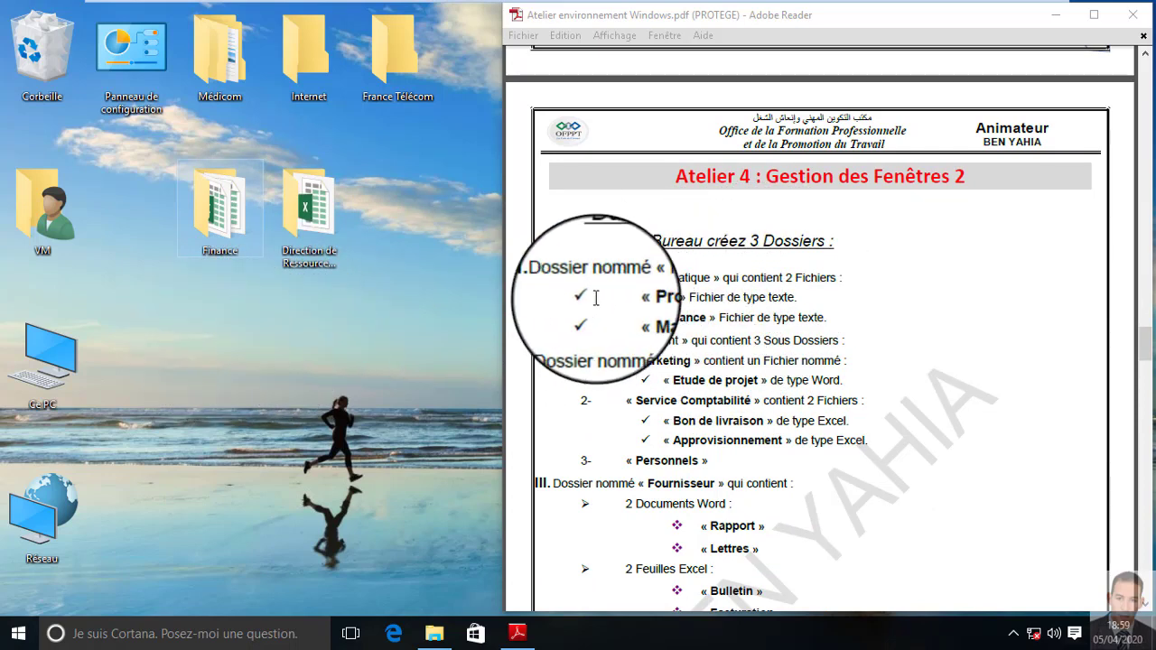
{"action": "left_click", "coordinate": [678, 283]}
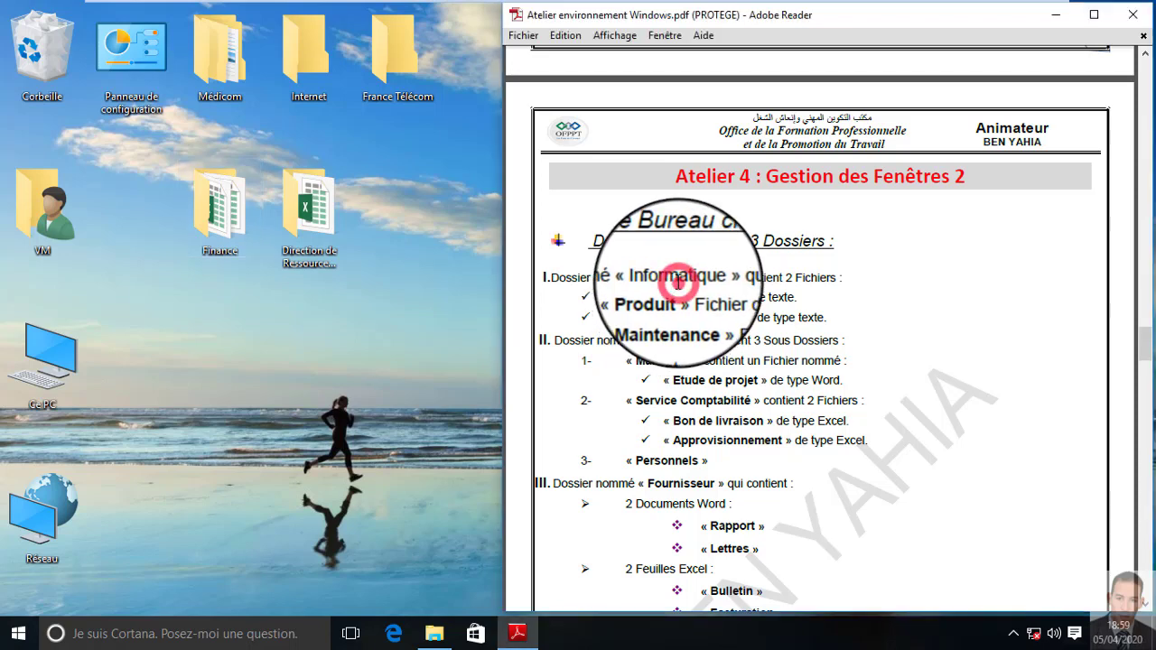
{"action": "double_click", "coordinate": [659, 341]}
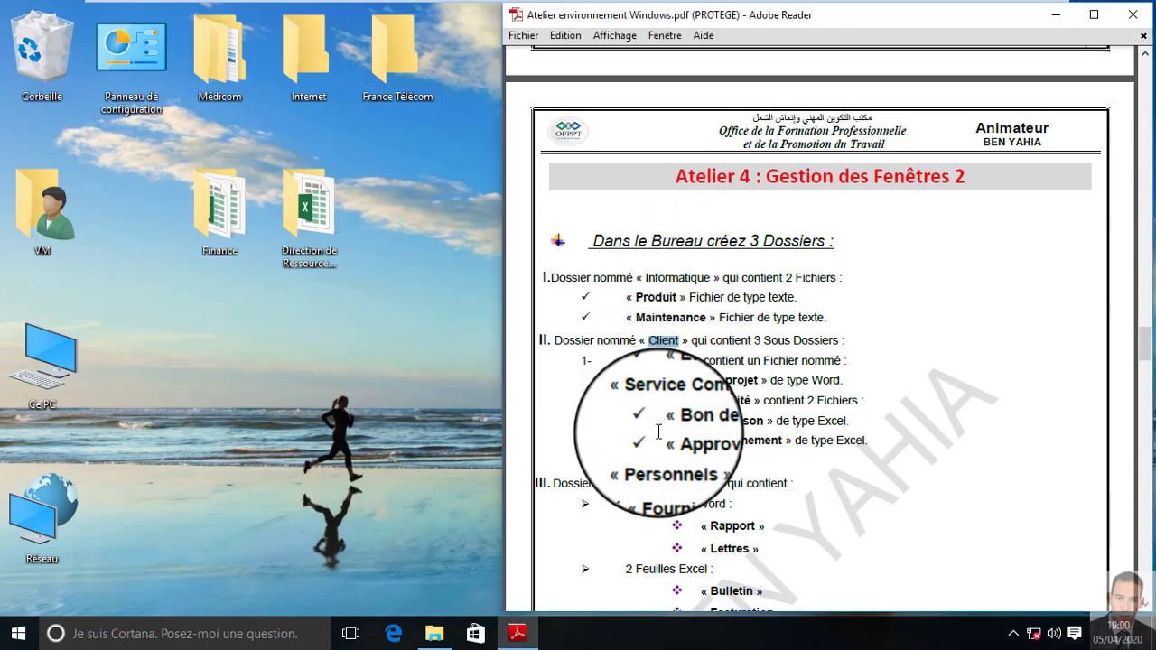
{"action": "left_click", "coordinate": [659, 492]}
{"action": "double_click", "coordinate": [660, 492]}
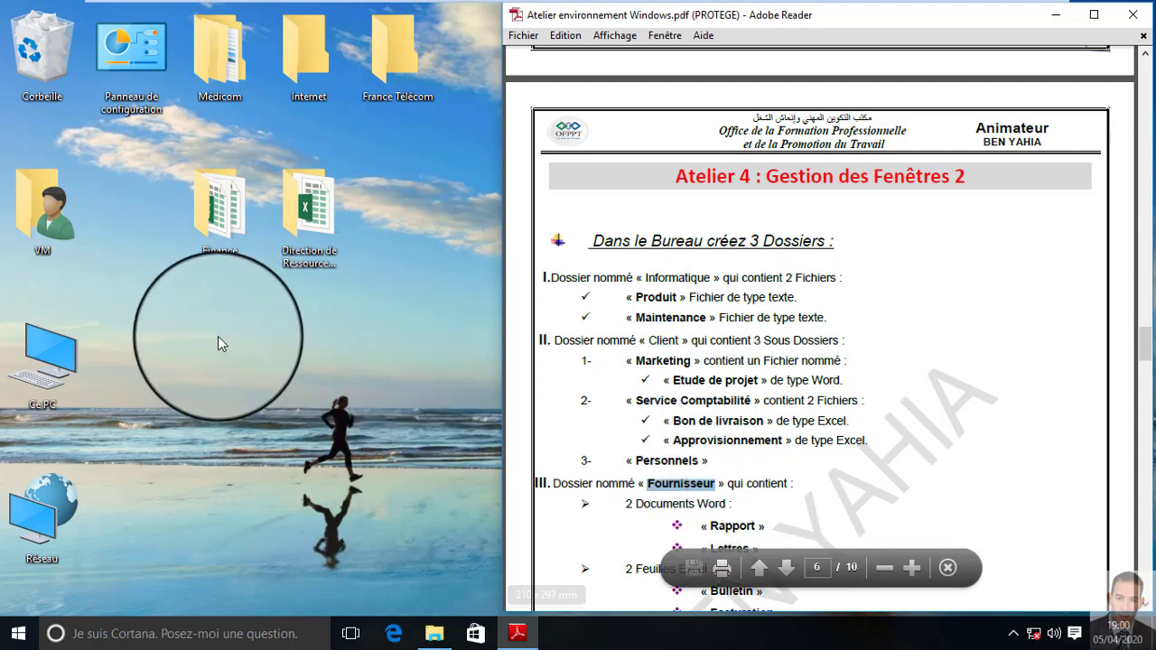
Create a folder named Informatique on the desktop, as item I of the Atelier 4 exercise requires
{"action": "double_click", "coordinate": [677, 278]}
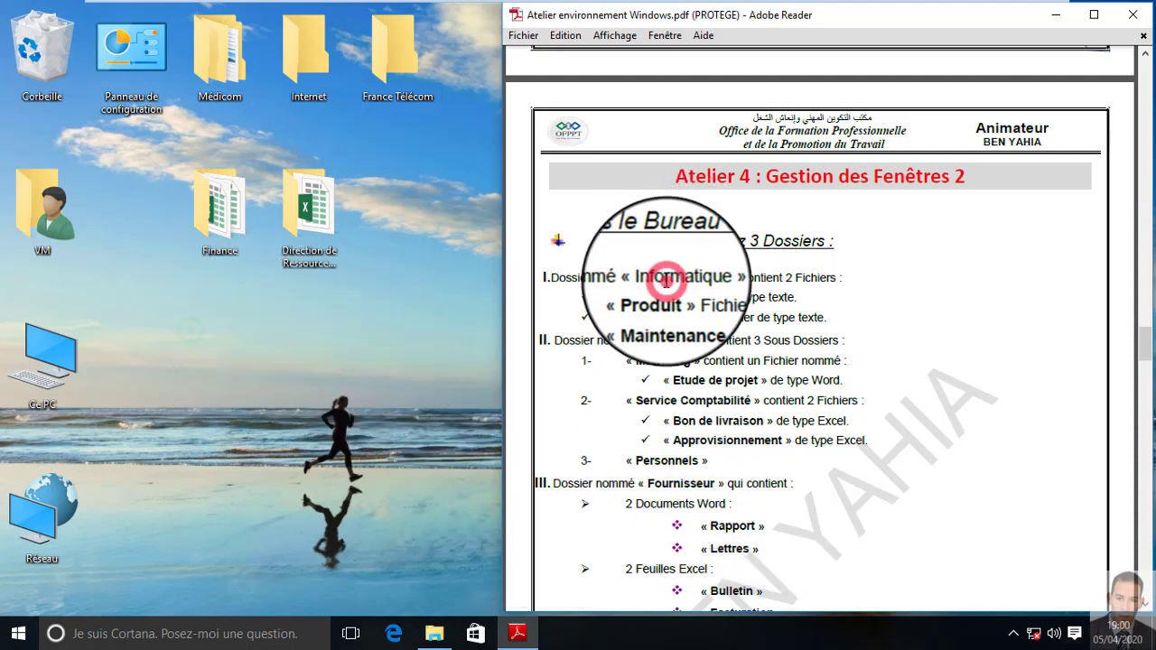
{"action": "right_click", "coordinate": [191, 335]}
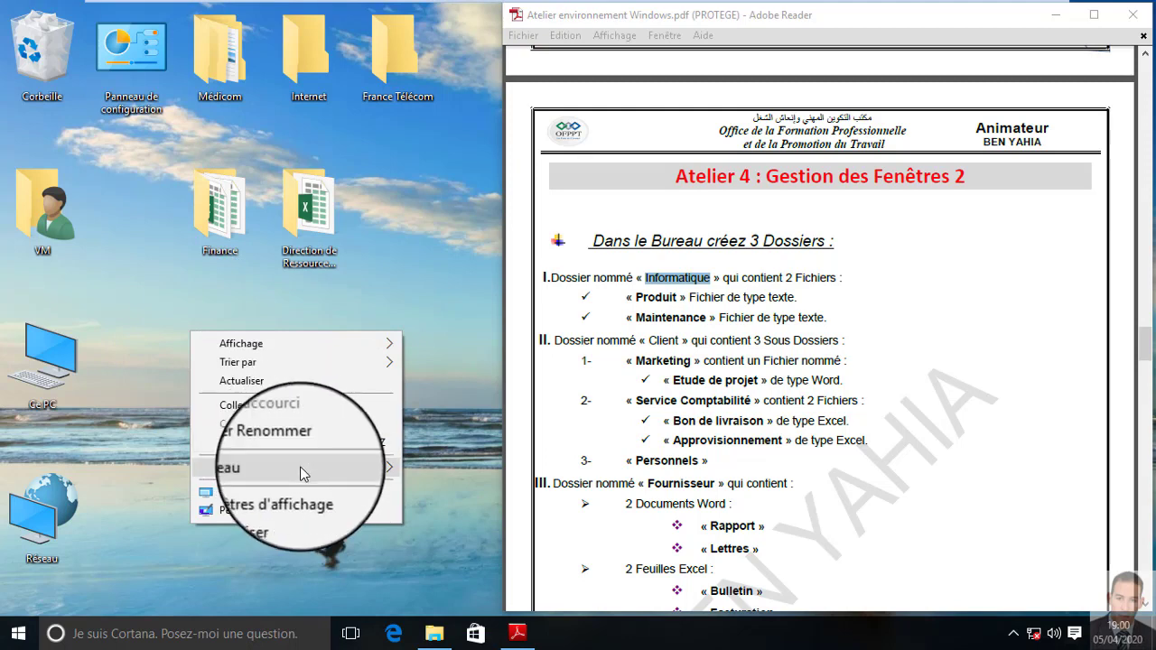
{"action": "mouse_move", "coordinate": [336, 479]}
{"action": "left_click", "coordinate": [442, 237]}
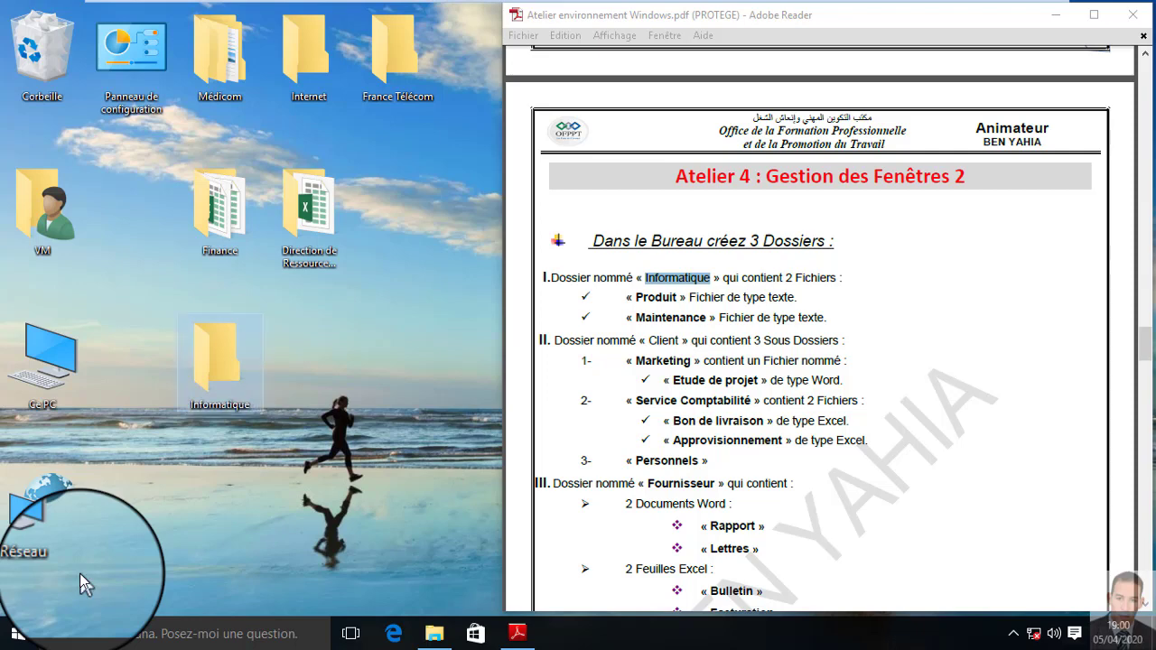
Open the Informatique folder and create a text document named Produit in it
{"action": "key", "text": "Return"}
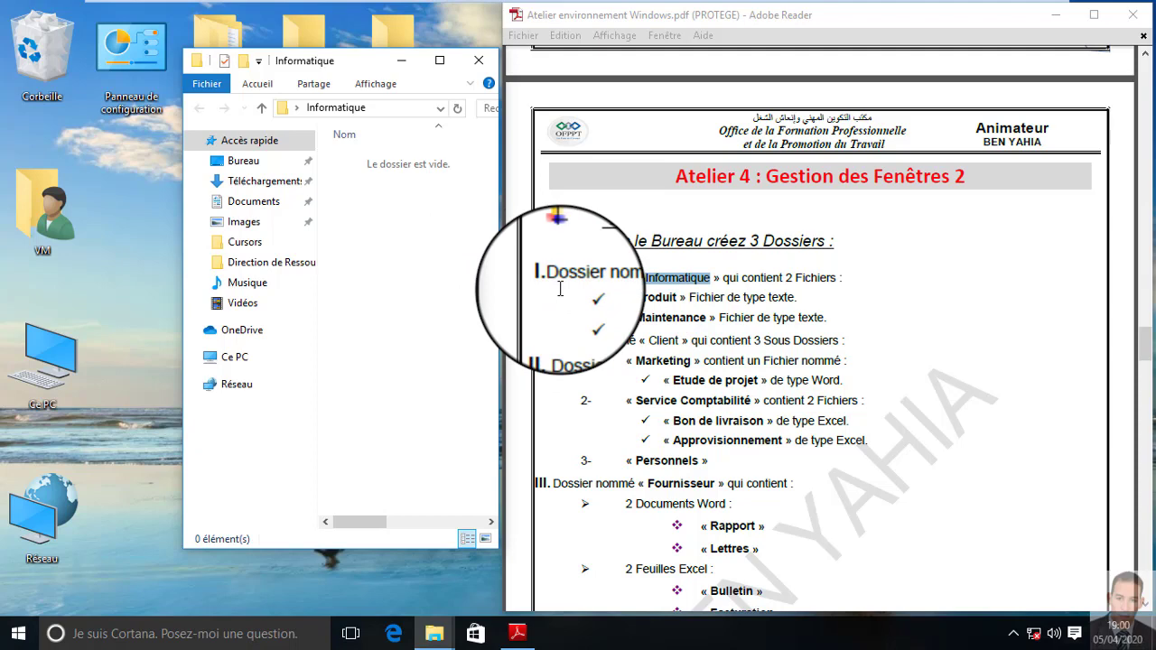
{"action": "right_click", "coordinate": [359, 207]}
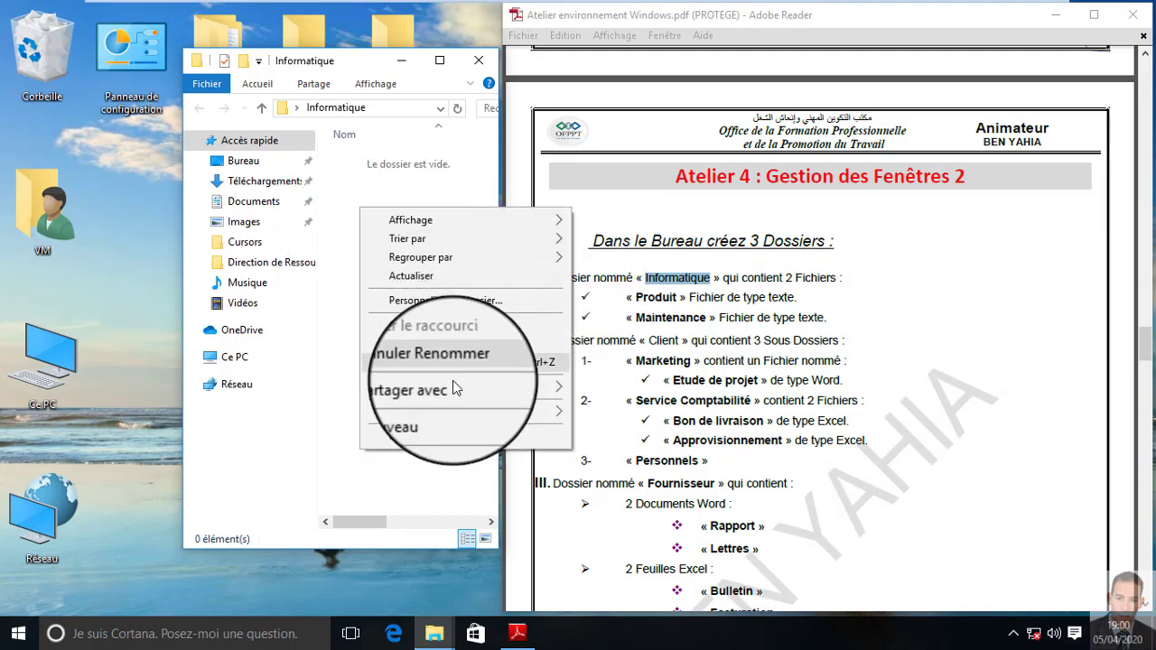
{"action": "mouse_move", "coordinate": [460, 412]}
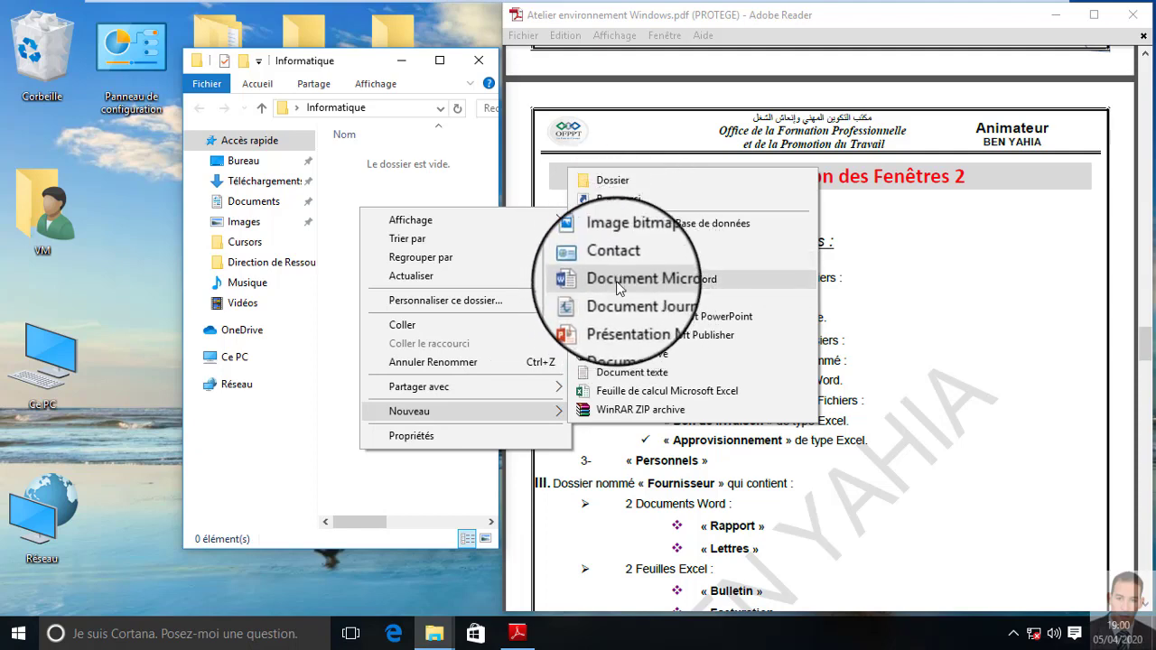
{"action": "left_click", "coordinate": [615, 374]}
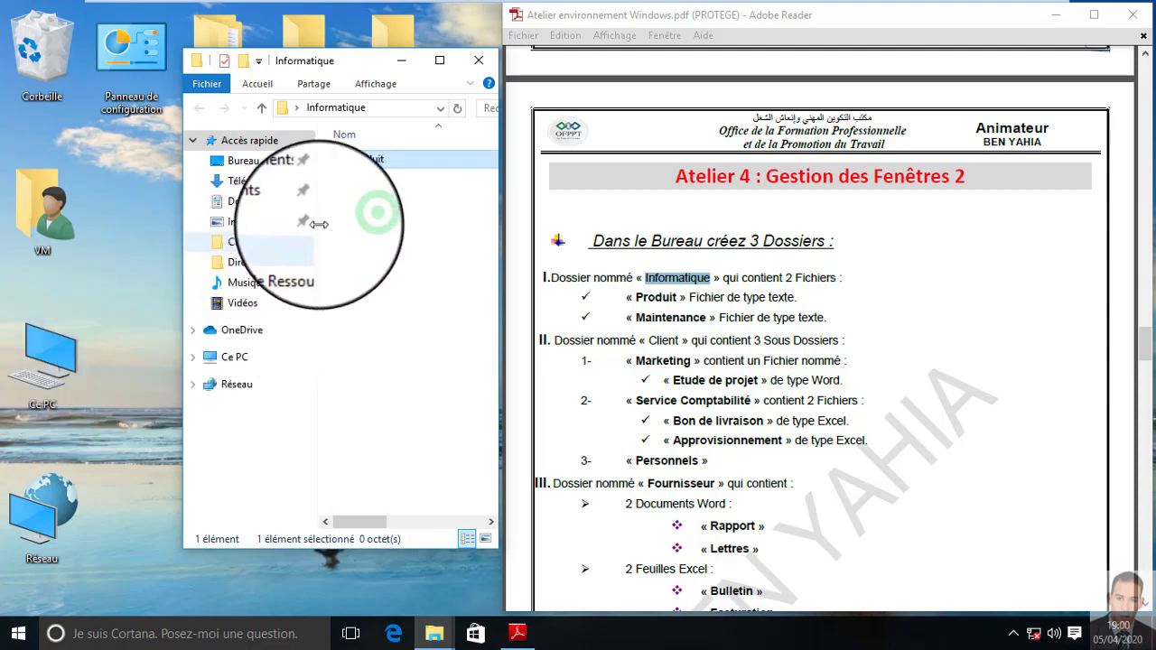
Create a second text document named Maintenance in the Informatique folder and close the folder window
{"action": "right_click", "coordinate": [358, 222]}
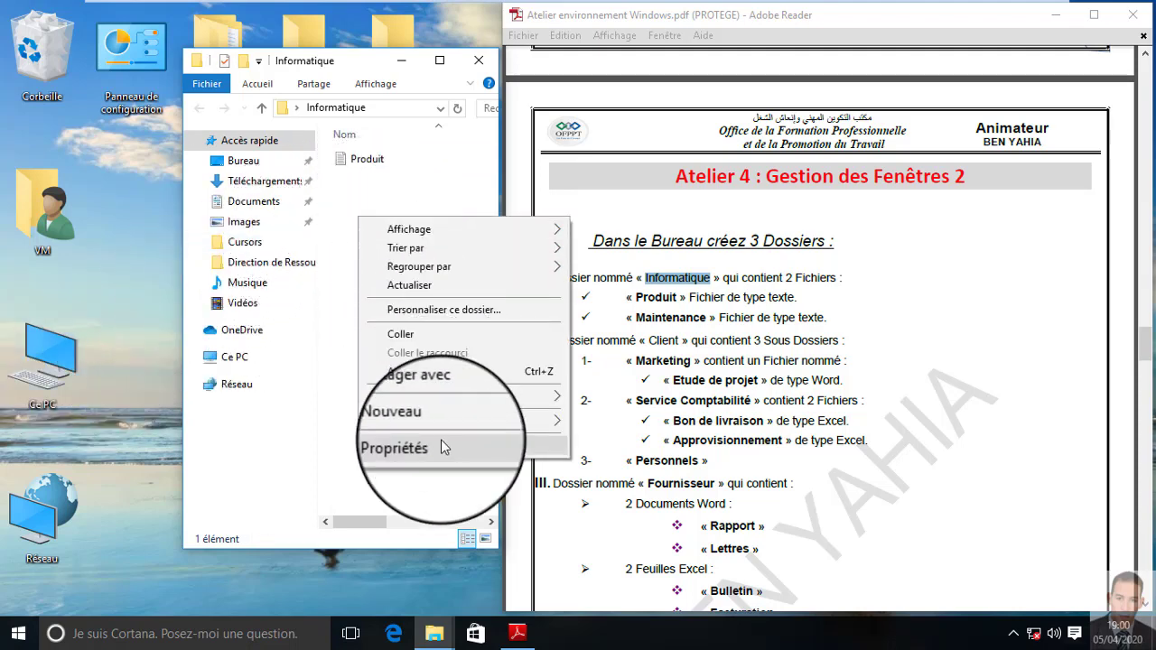
{"action": "left_click", "coordinate": [571, 391]}
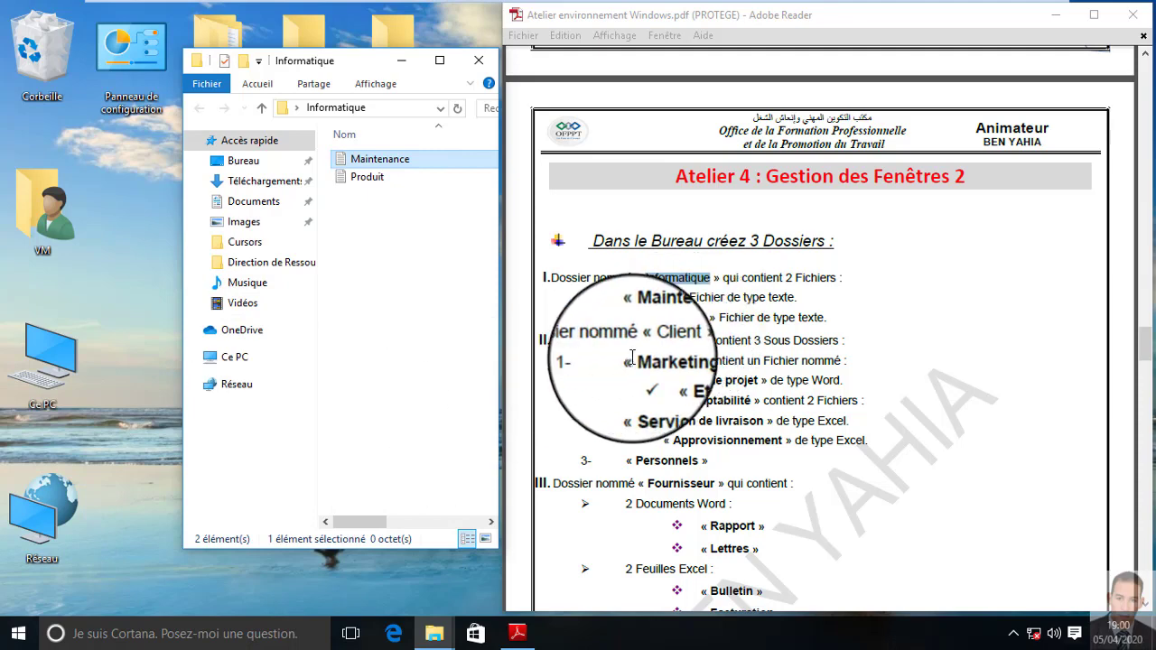
{"action": "left_click", "coordinate": [473, 63]}
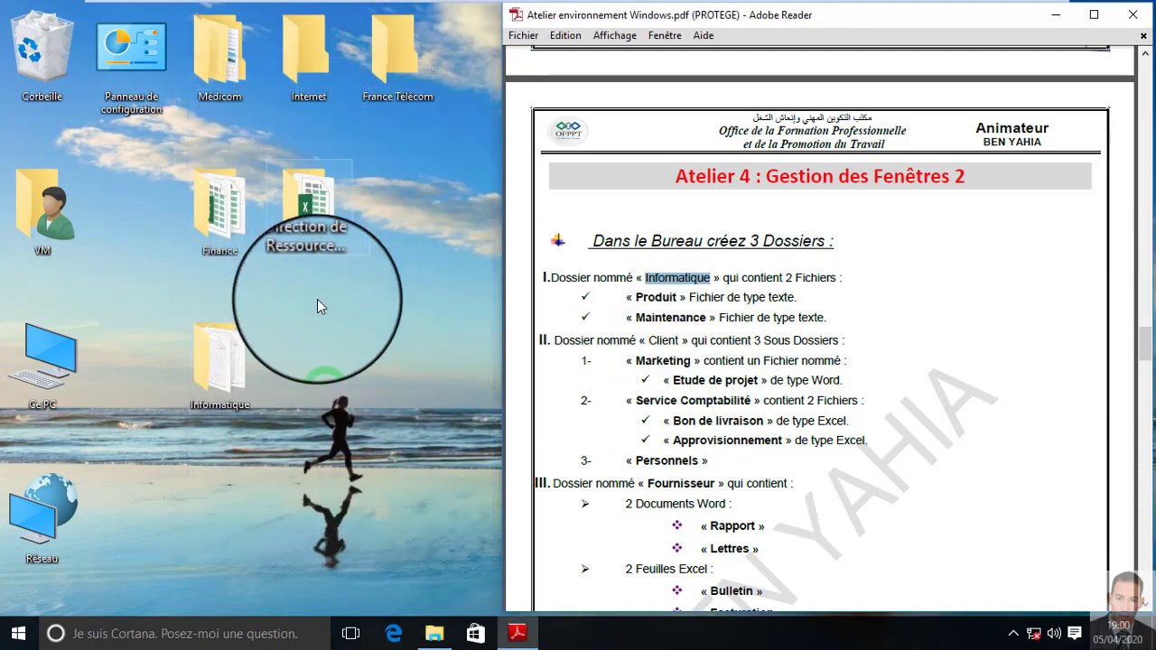
Create a folder named Client on the desktop, as item II of the Atelier 4 exercise requires
{"action": "right_click", "coordinate": [322, 359]}
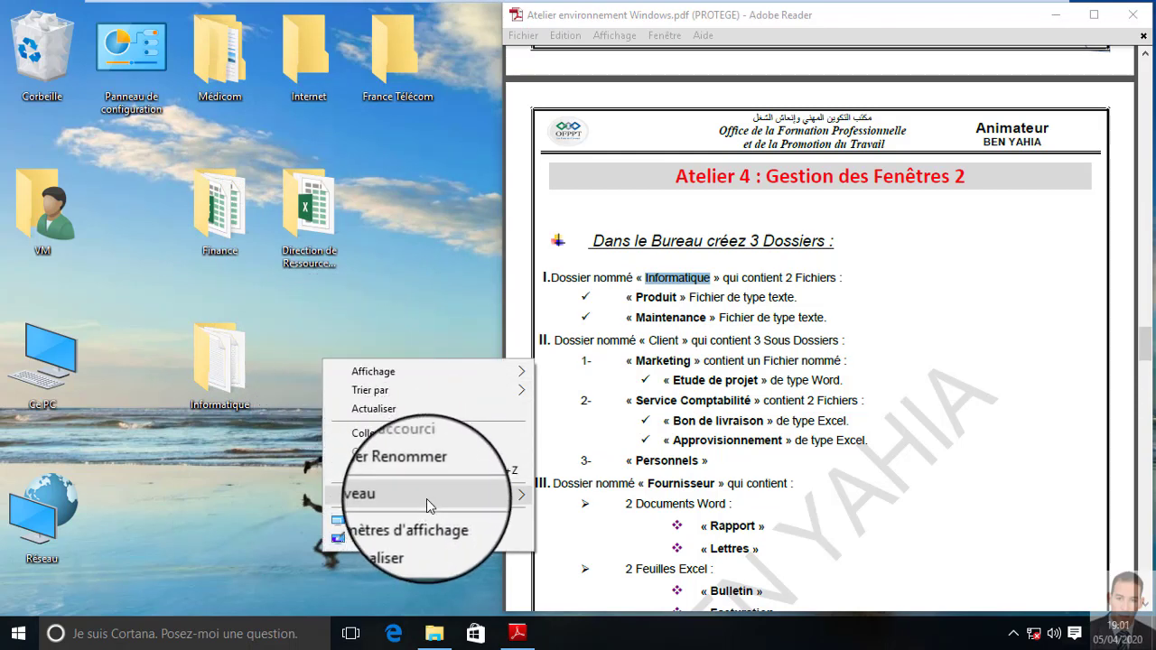
{"action": "mouse_move", "coordinate": [426, 498]}
{"action": "left_click", "coordinate": [575, 262]}
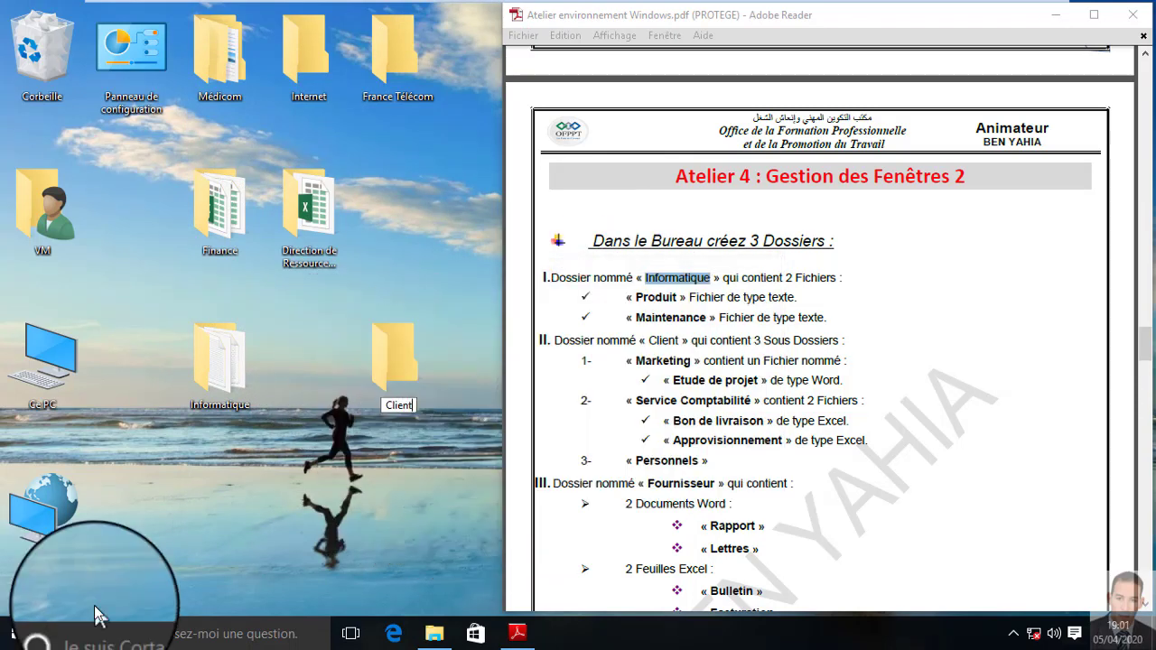
{"action": "left_click", "coordinate": [409, 362]}
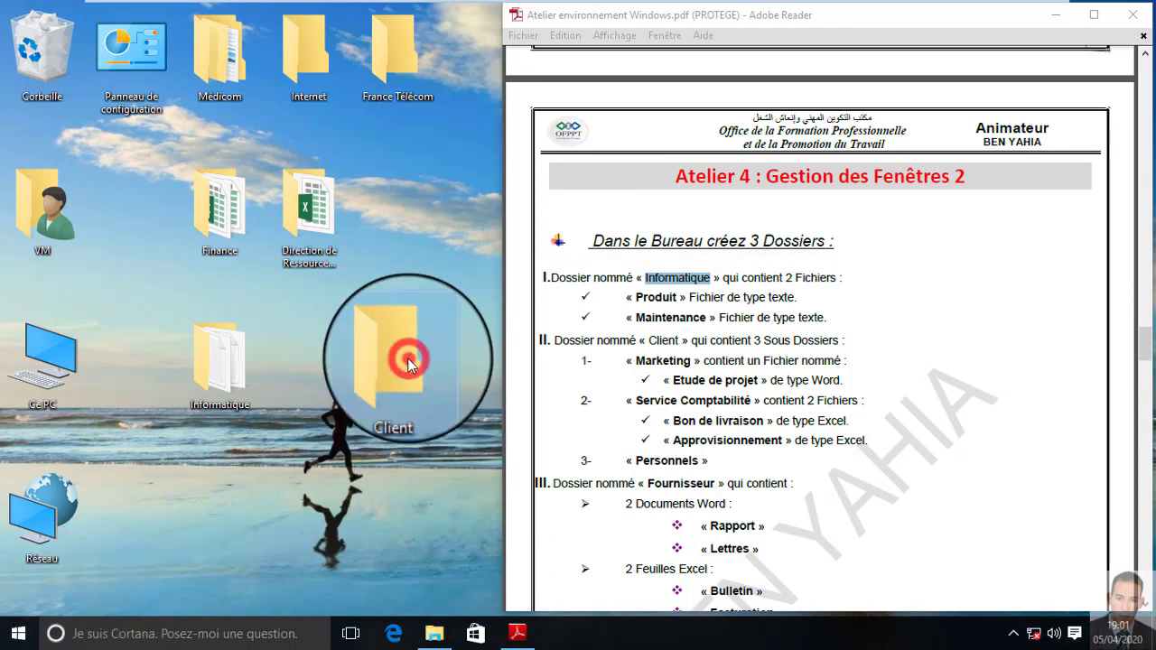
Open the Client folder and create a subfolder named Marketing in it
{"action": "double_click", "coordinate": [408, 362]}
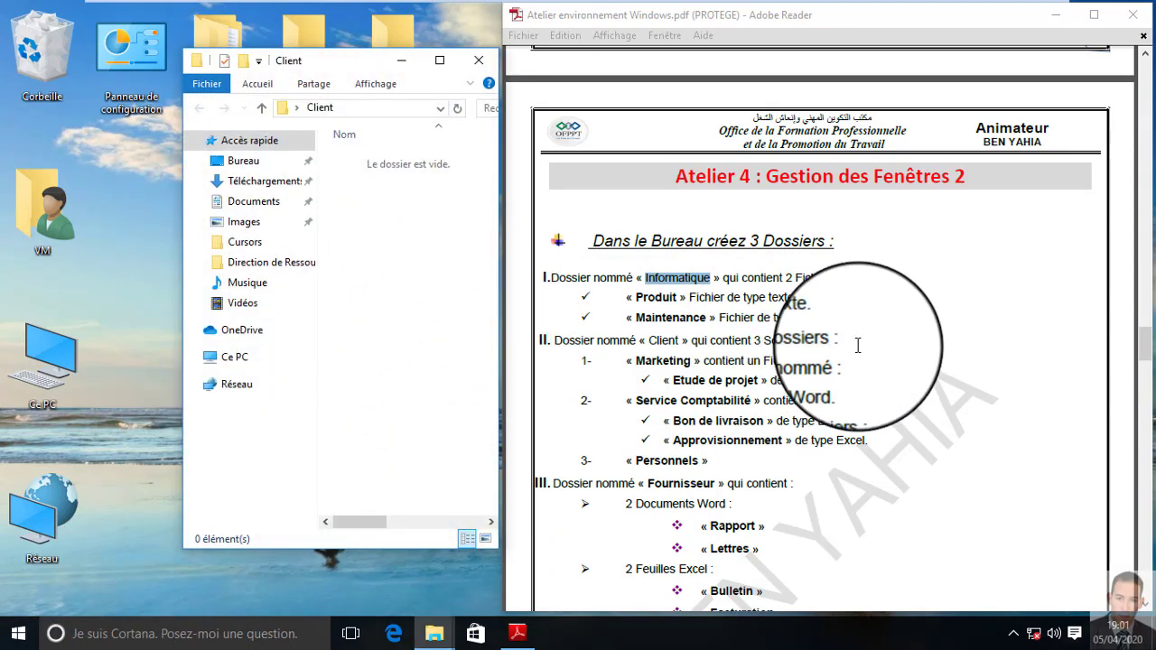
{"action": "right_click", "coordinate": [382, 212]}
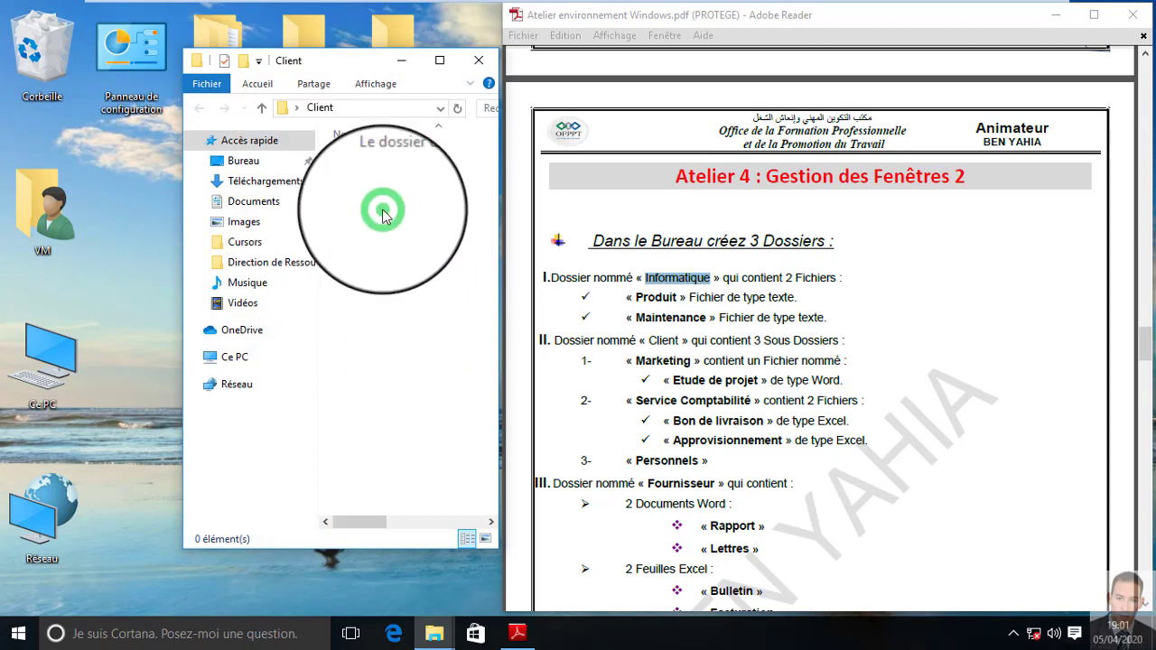
{"action": "mouse_move", "coordinate": [476, 416]}
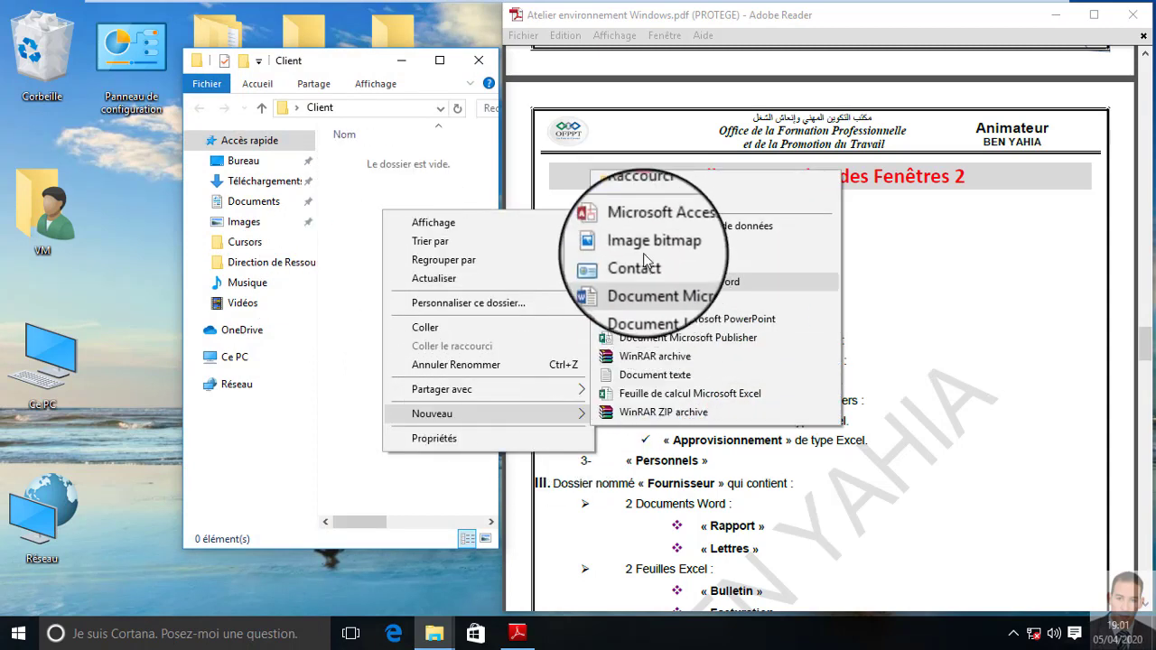
{"action": "left_click", "coordinate": [637, 185]}
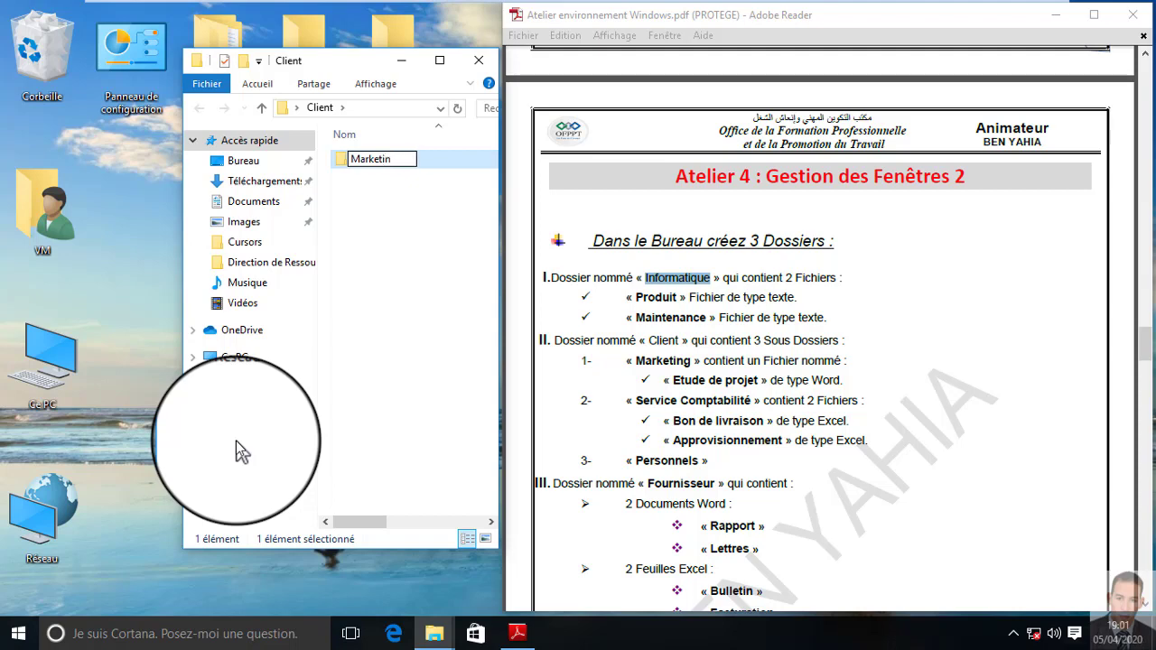
{"action": "left_click", "coordinate": [235, 441]}
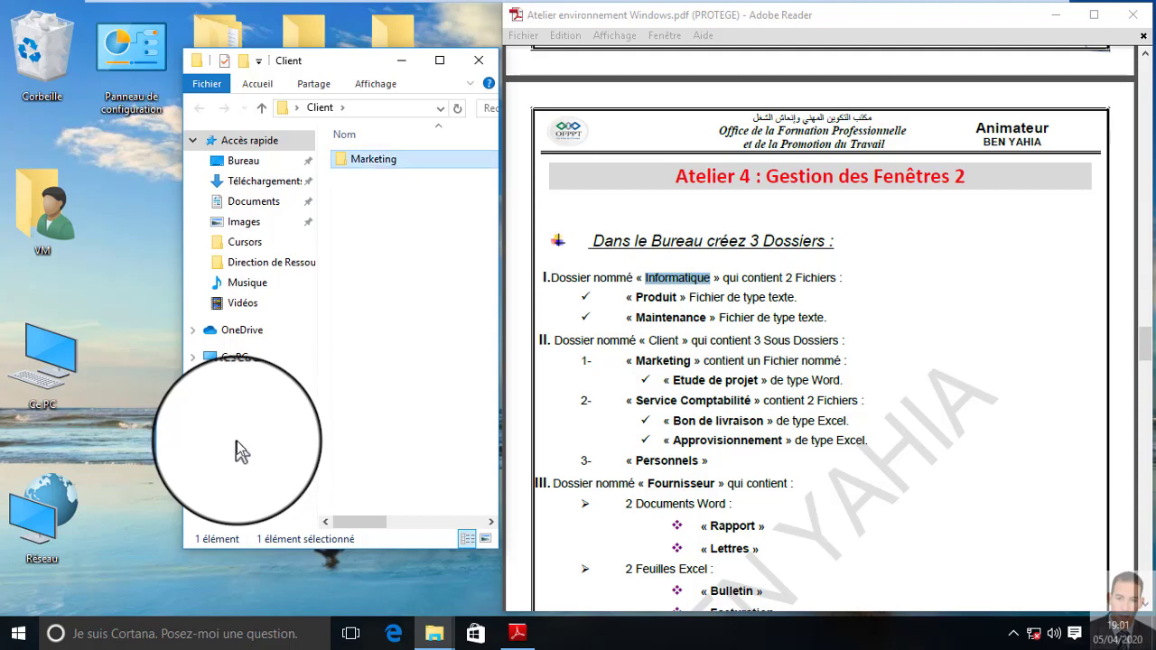
Create two more subfolders named Service Comptabilité and Personnels in the Client folder
{"action": "right_click", "coordinate": [408, 206]}
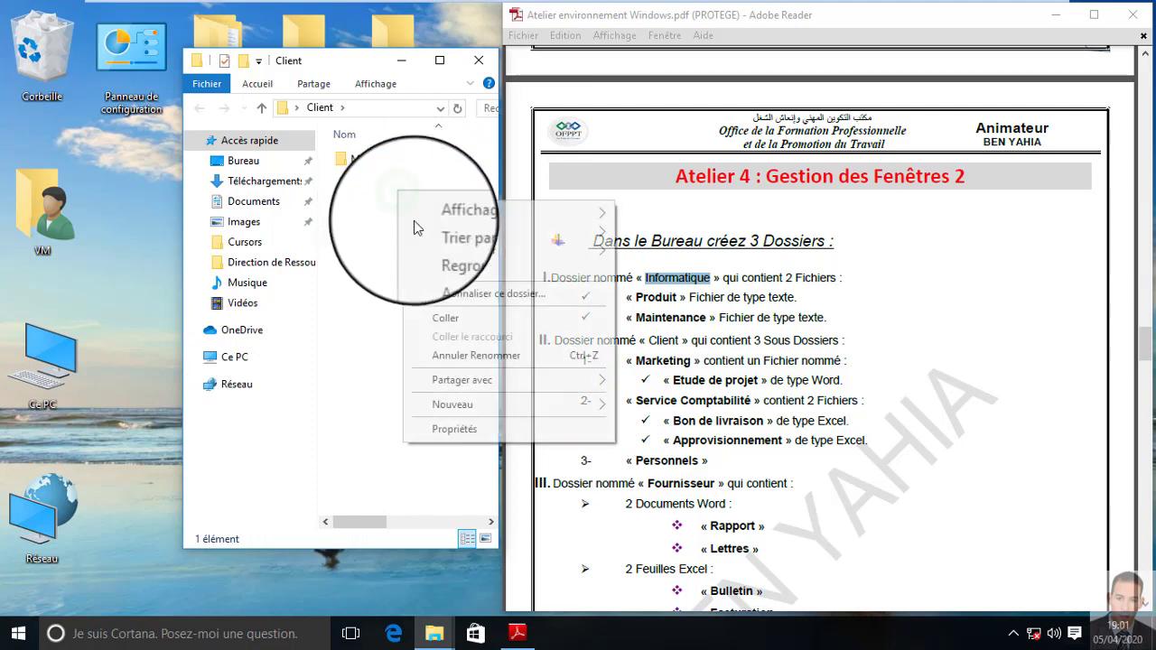
{"action": "mouse_move", "coordinate": [479, 402]}
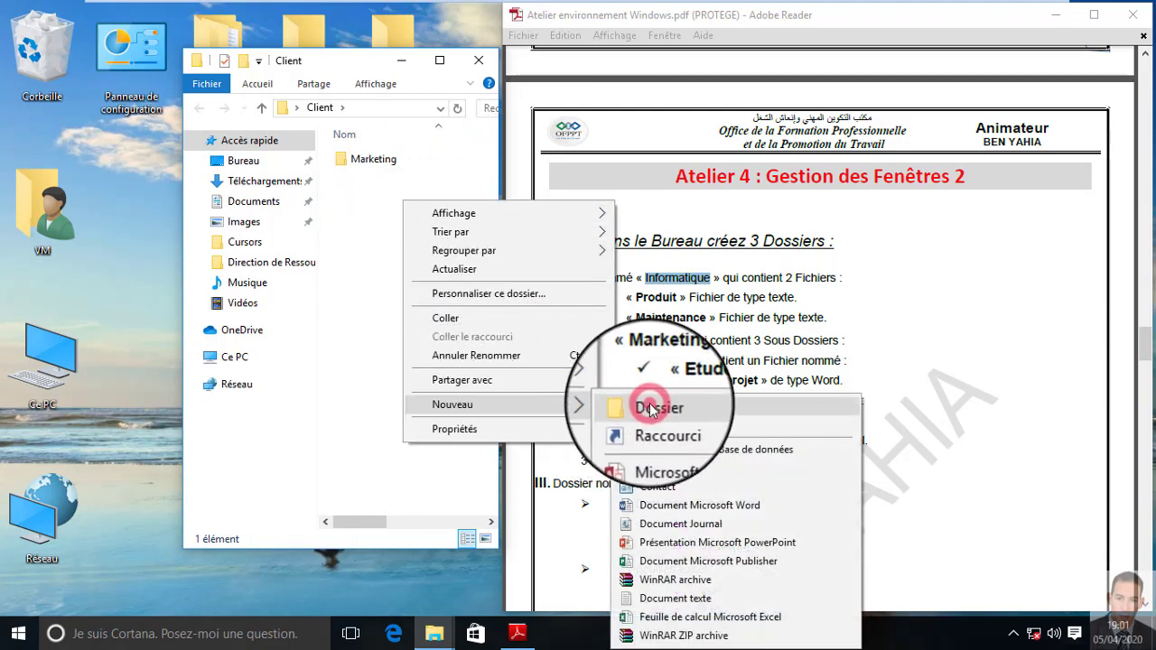
{"action": "left_click", "coordinate": [624, 407]}
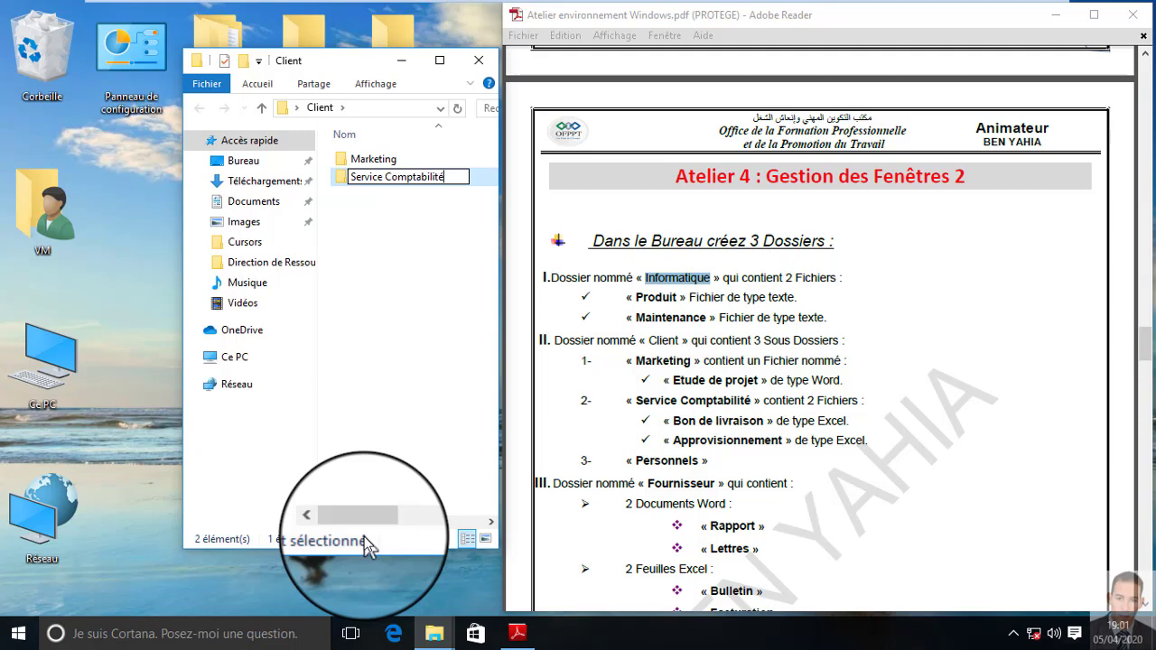
{"action": "key", "text": "Return"}
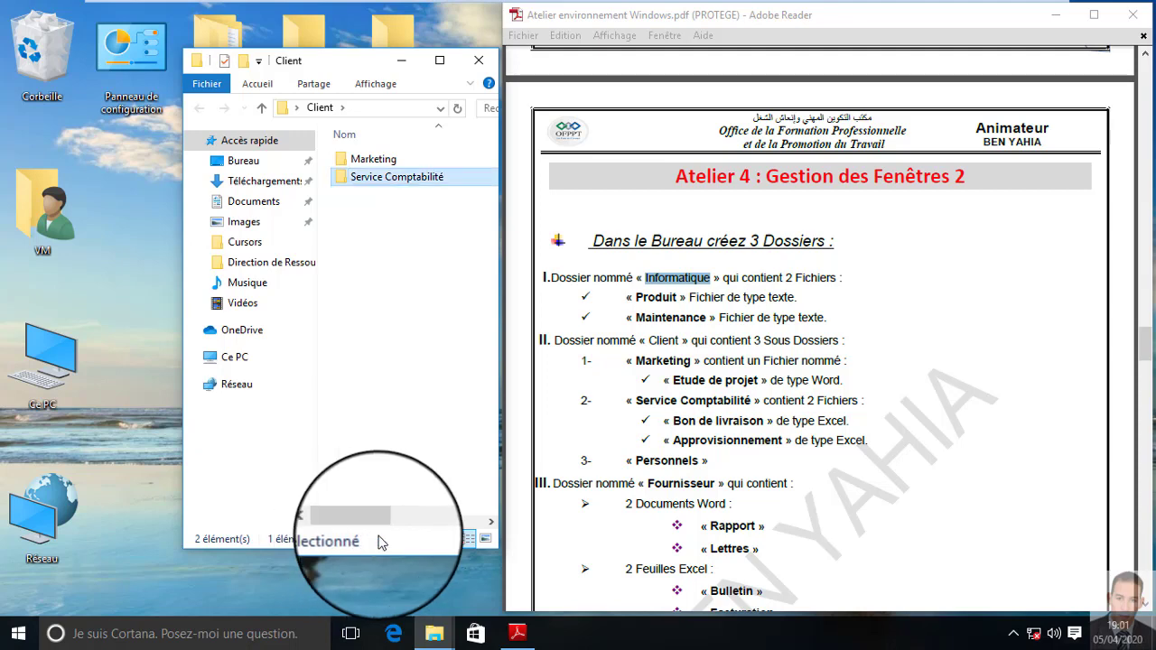
{"action": "right_click", "coordinate": [370, 215]}
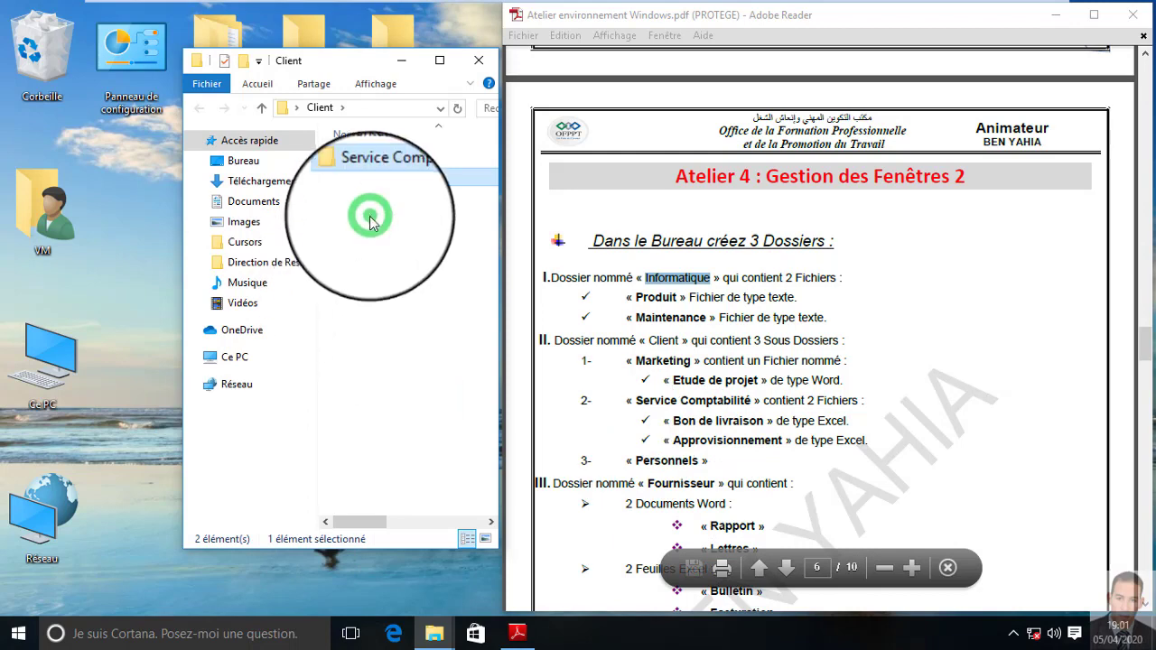
{"action": "mouse_move", "coordinate": [583, 420]}
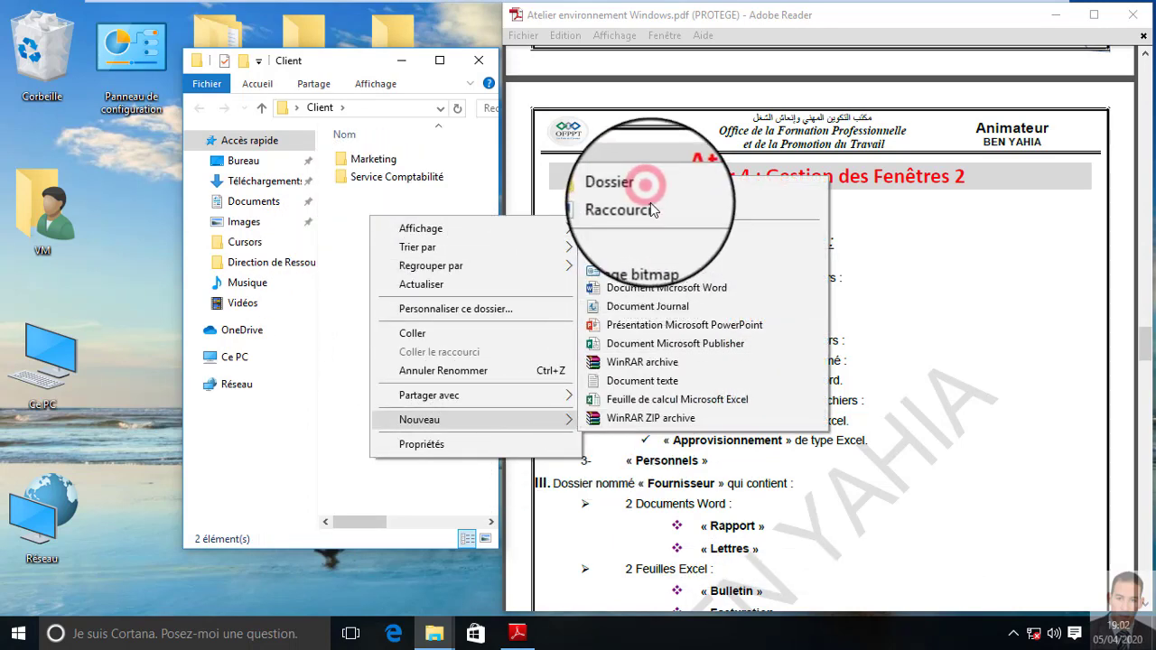
{"action": "left_click", "coordinate": [632, 188]}
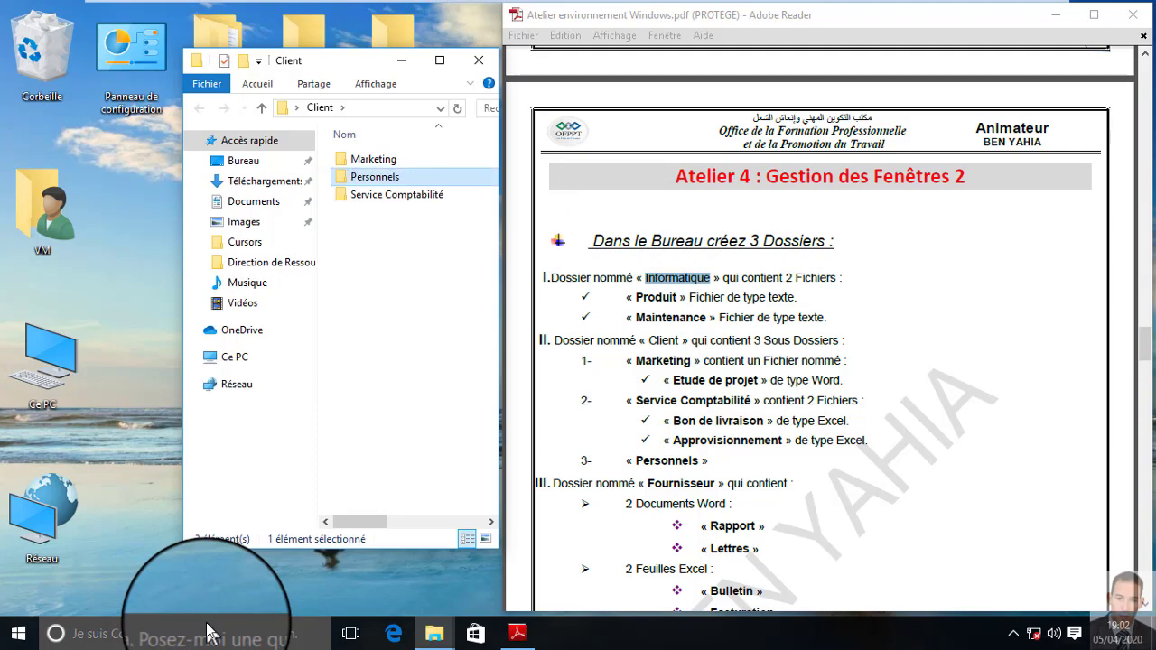
Open the Marketing subfolder and create a Word document named Etude de Projet in it
{"action": "double_click", "coordinate": [672, 360]}
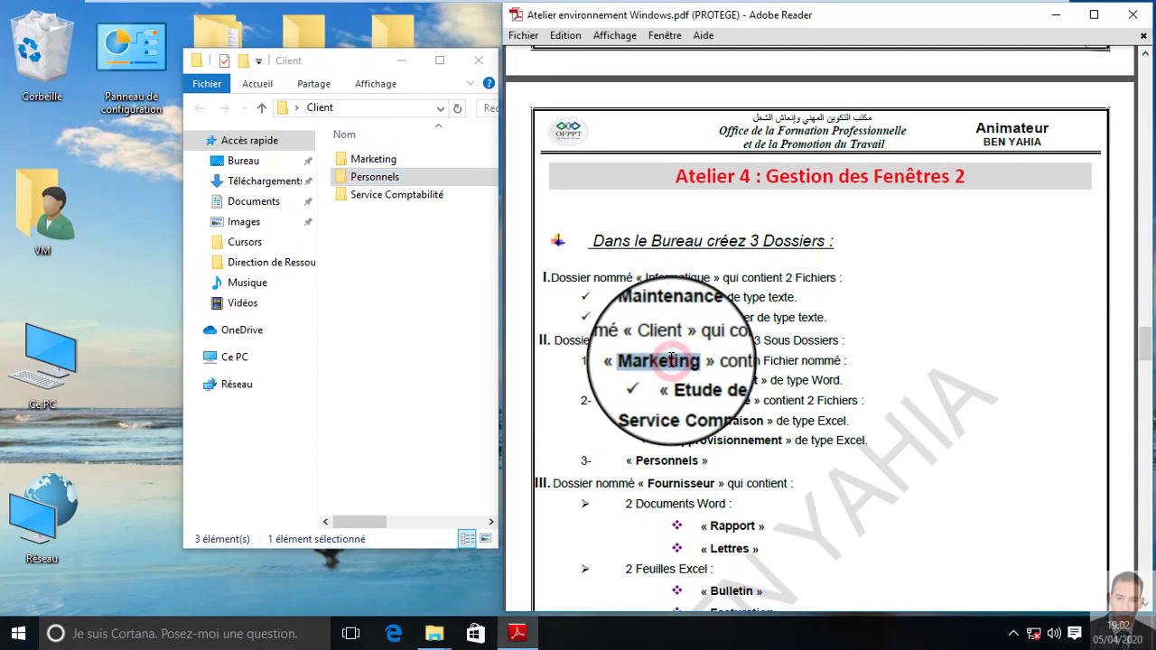
{"action": "left_click", "coordinate": [377, 163]}
{"action": "double_click", "coordinate": [377, 163]}
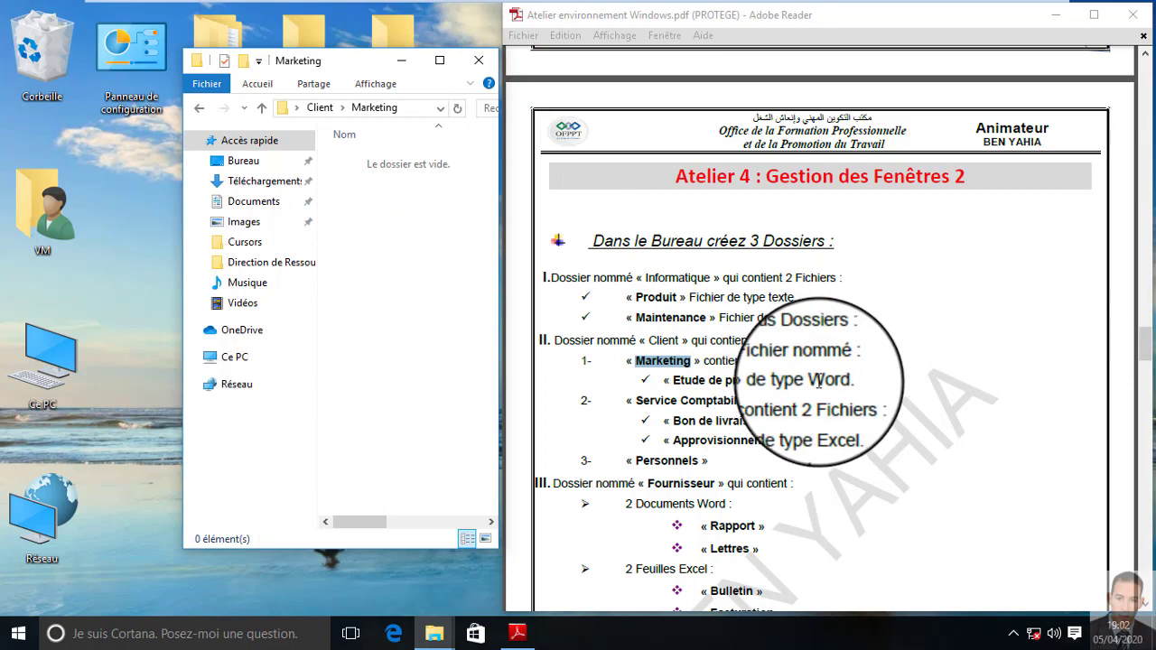
{"action": "left_click", "coordinate": [356, 209]}
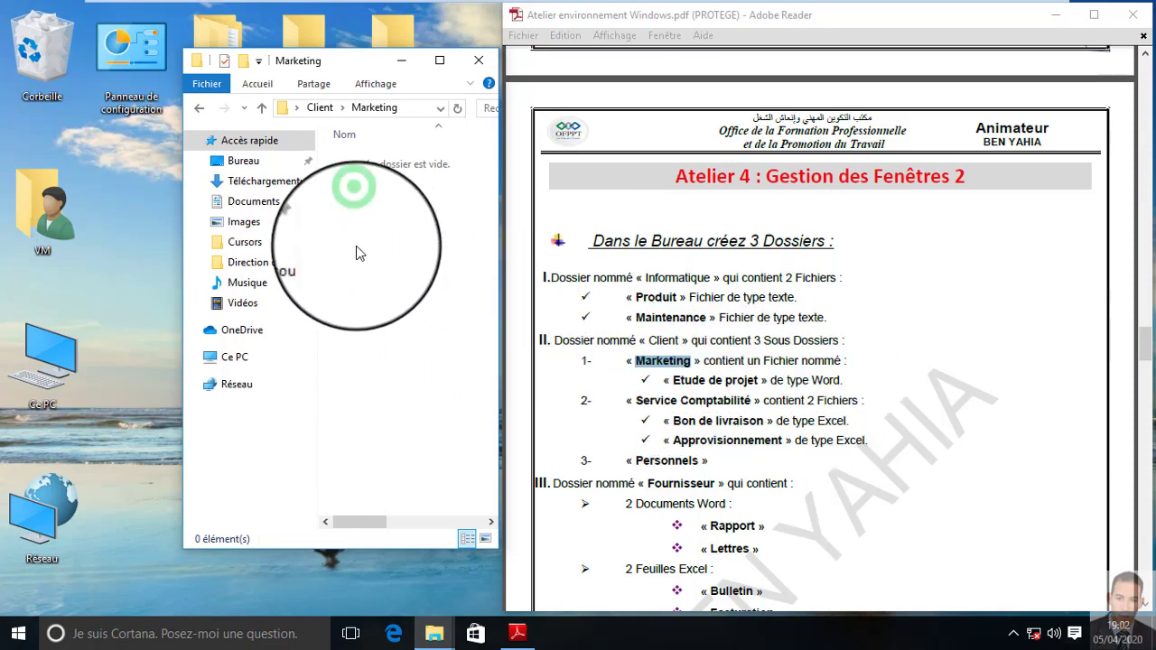
{"action": "right_click", "coordinate": [356, 209]}
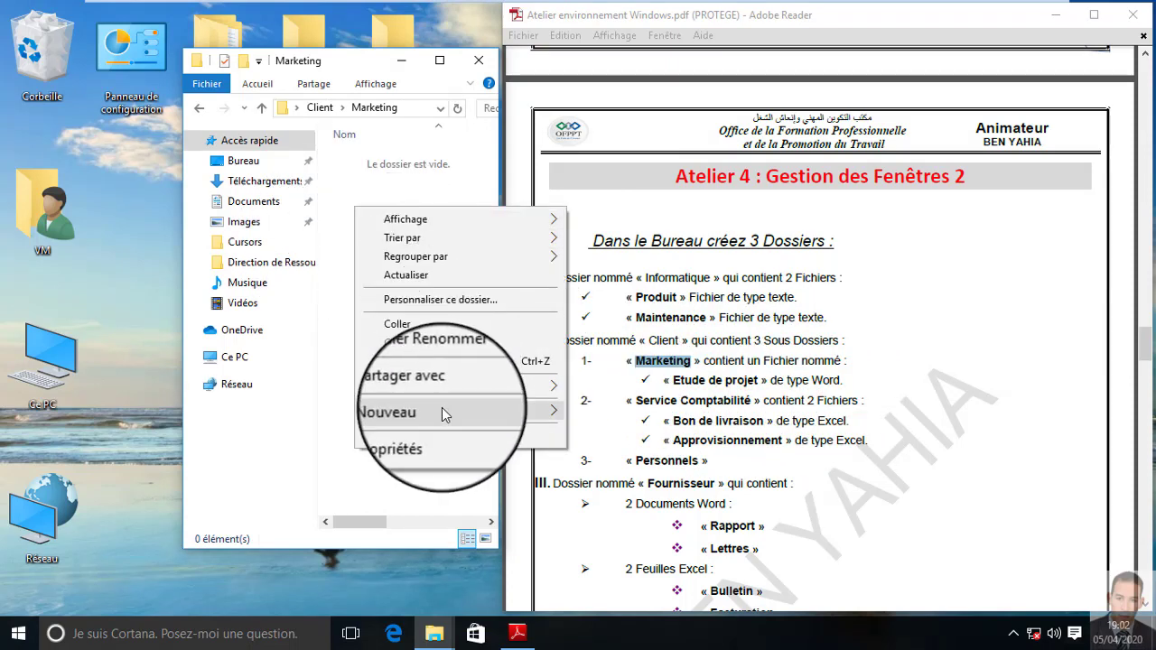
{"action": "mouse_move", "coordinate": [442, 408]}
{"action": "left_click", "coordinate": [612, 282]}
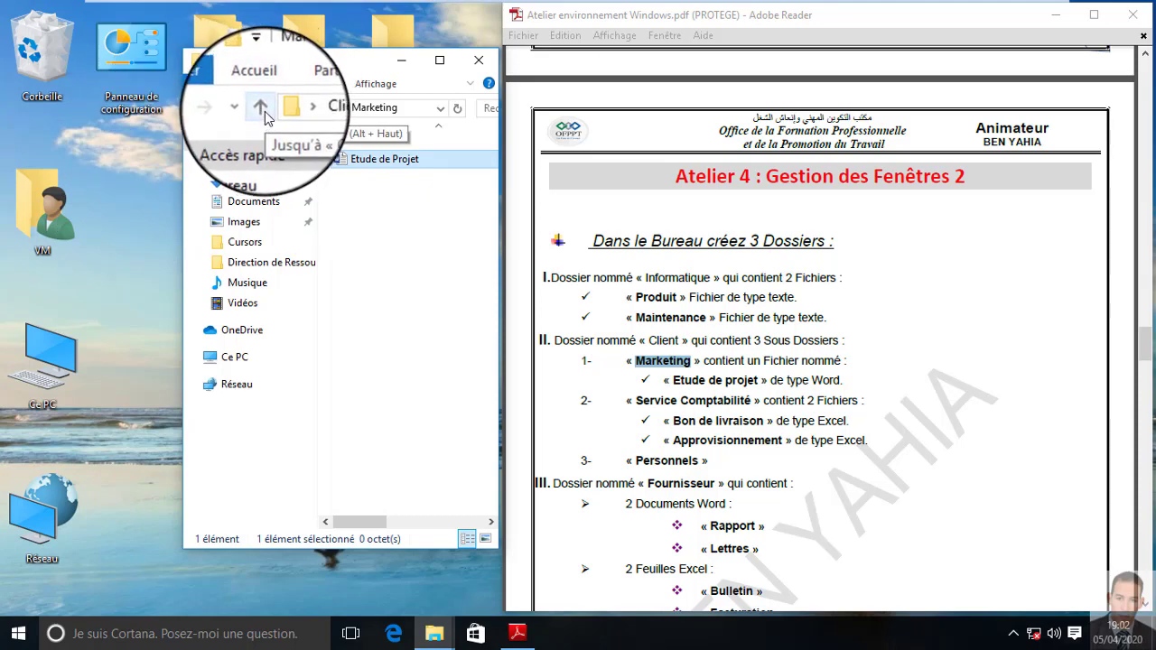
Go back to Client, open the Service Comptabilité subfolder and create an Excel worksheet named Bon de livraison in it
{"action": "left_click", "coordinate": [261, 108]}
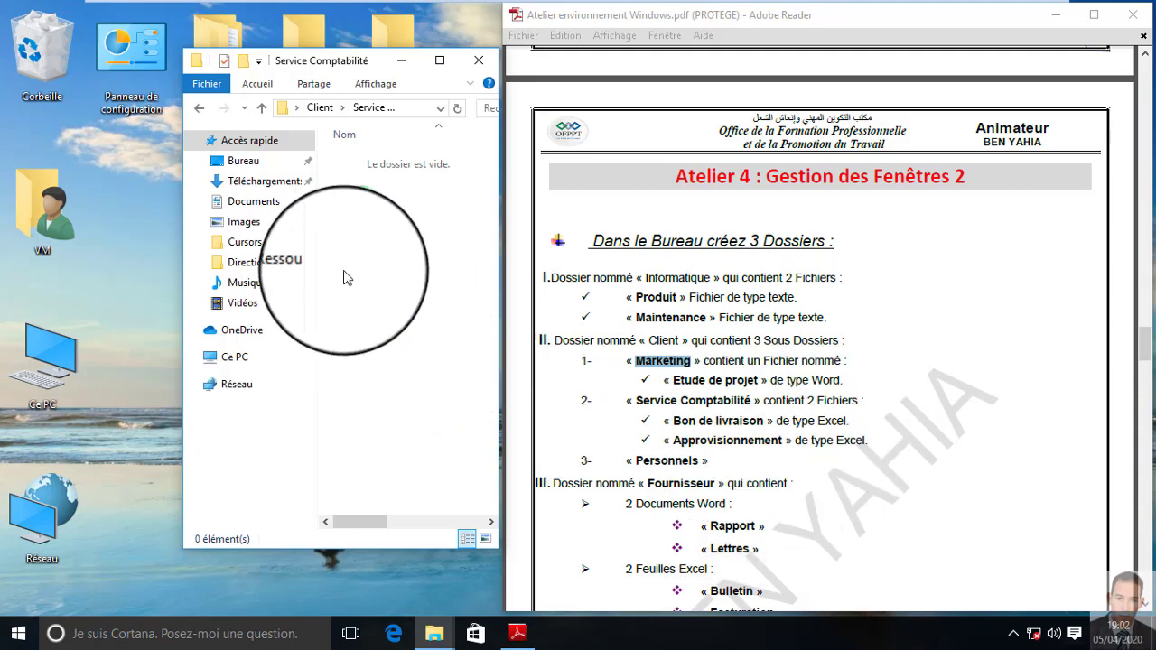
{"action": "right_click", "coordinate": [361, 207]}
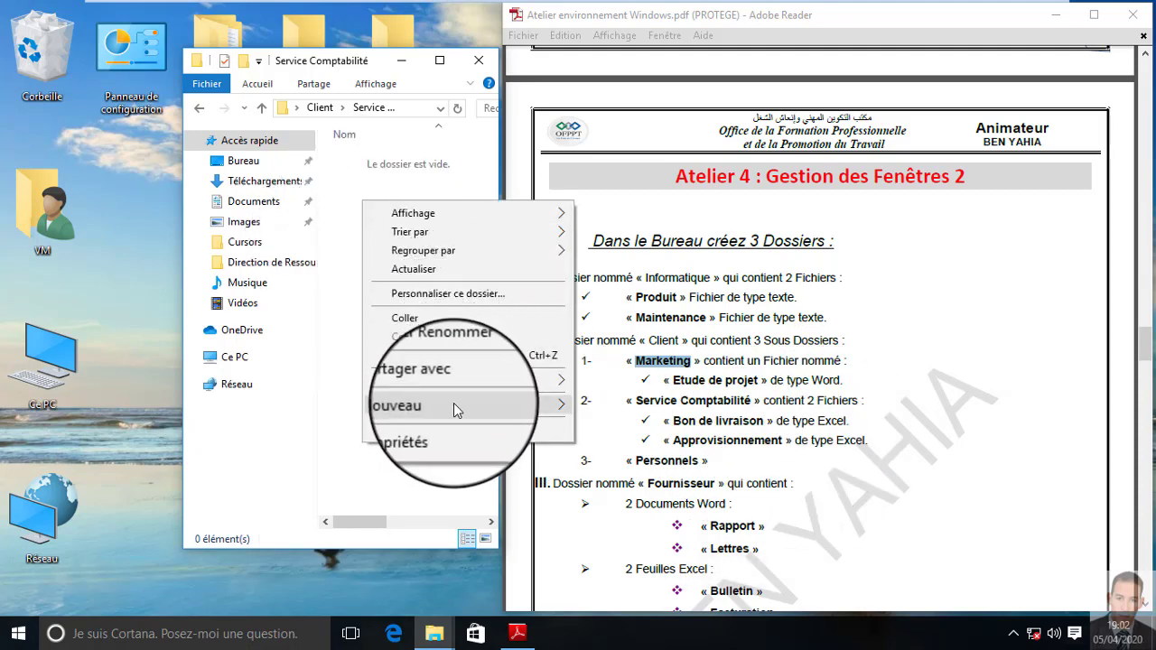
{"action": "mouse_move", "coordinate": [453, 403]}
{"action": "left_click", "coordinate": [583, 611]}
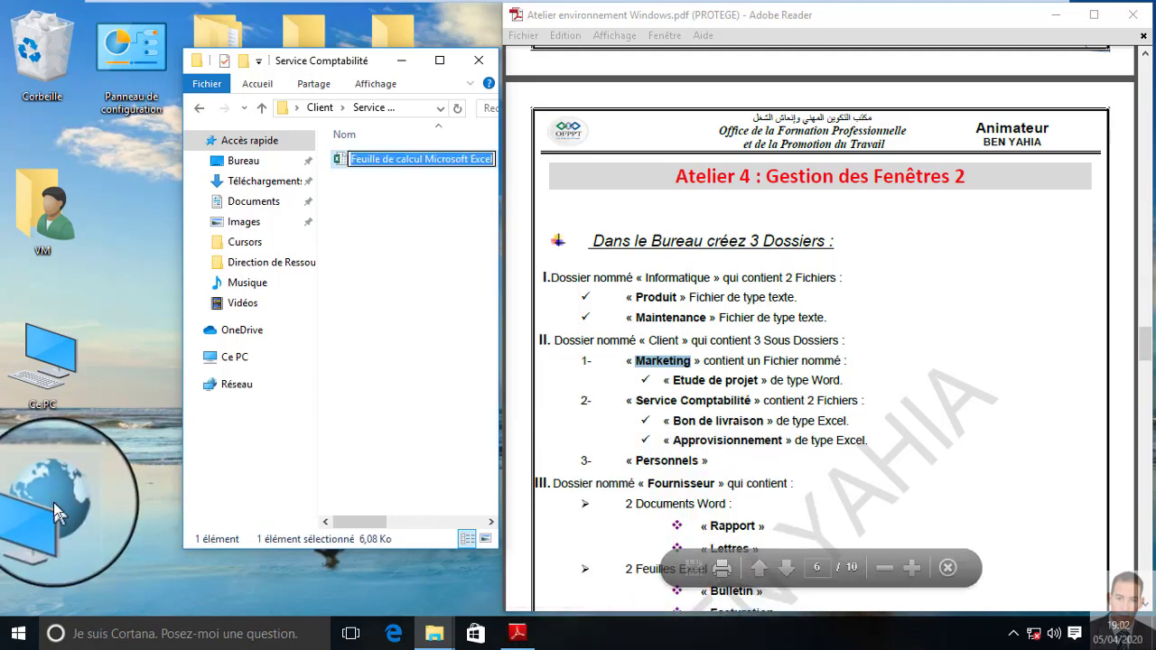
{"action": "type", "text": "Bon de livraison"}
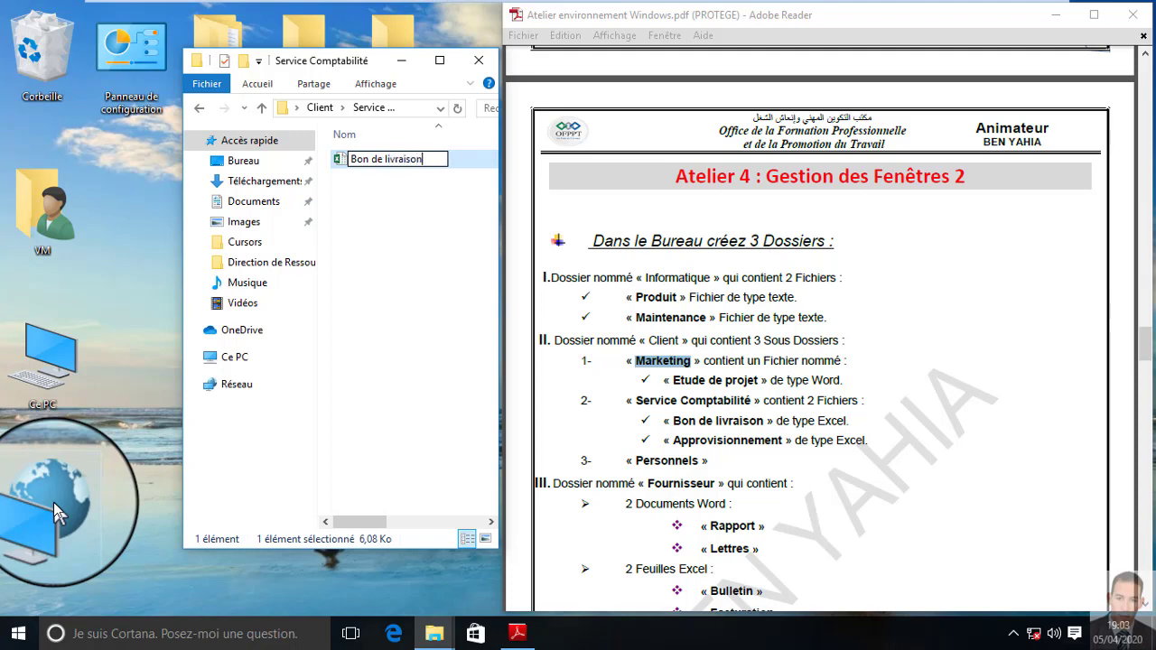
Create a second Excel worksheet named Approvisionnement in Service Comptabilité, return to Client and close the folder window
{"action": "right_click", "coordinate": [366, 222]}
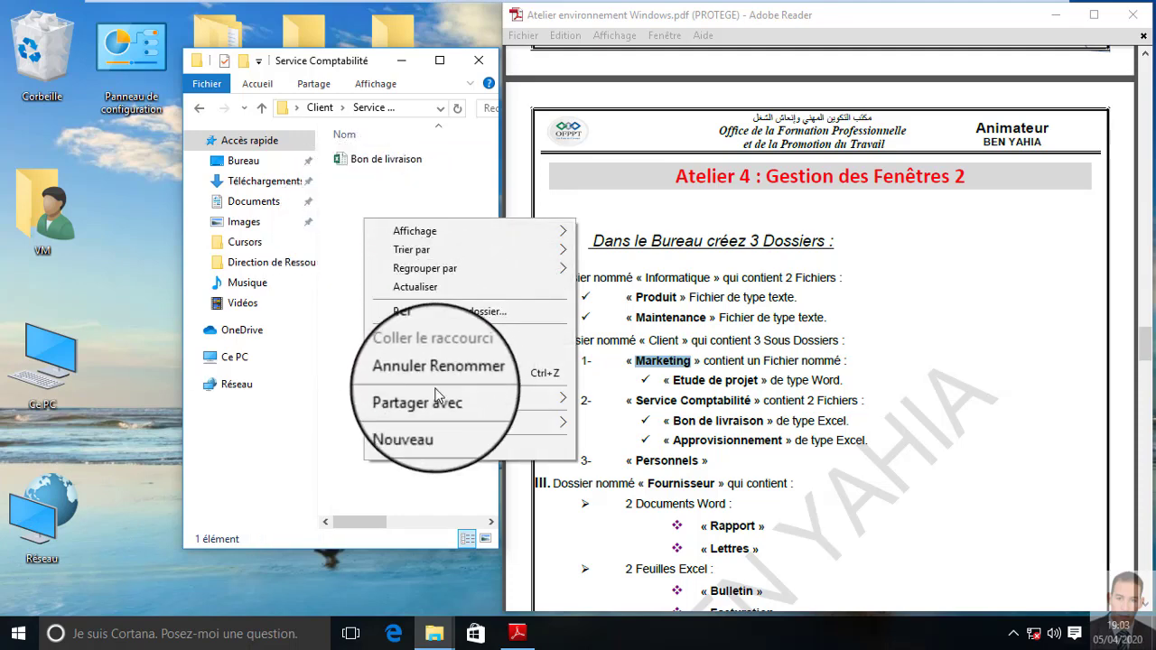
{"action": "mouse_move", "coordinate": [451, 422]}
{"action": "left_click", "coordinate": [632, 403]}
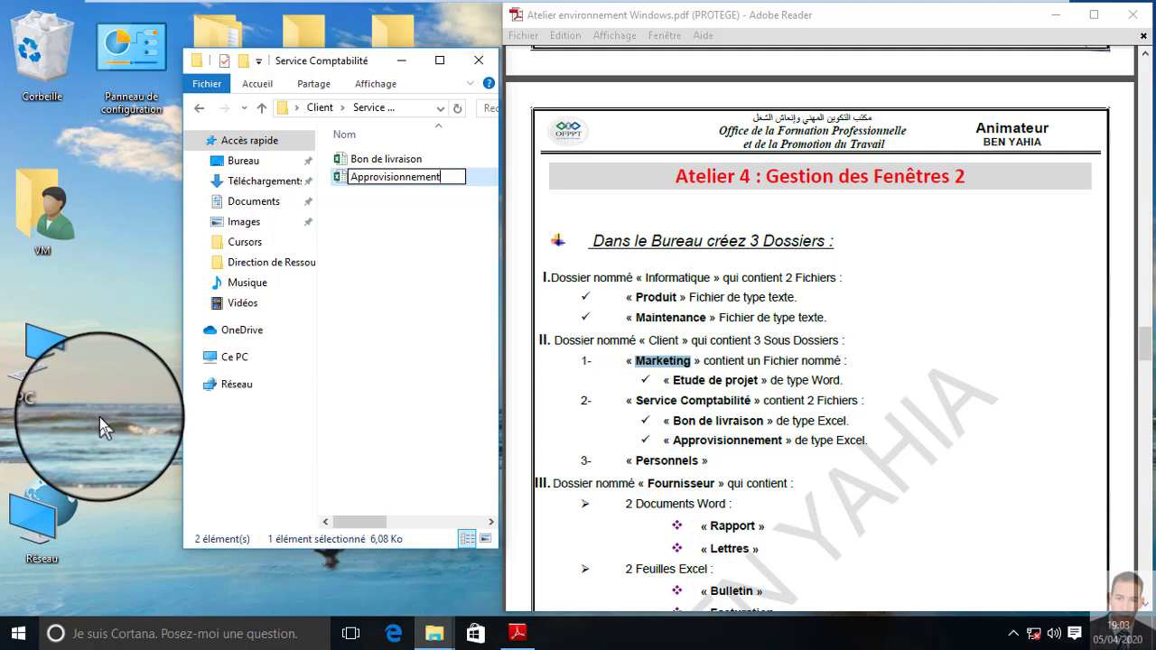
{"action": "key", "text": "Return"}
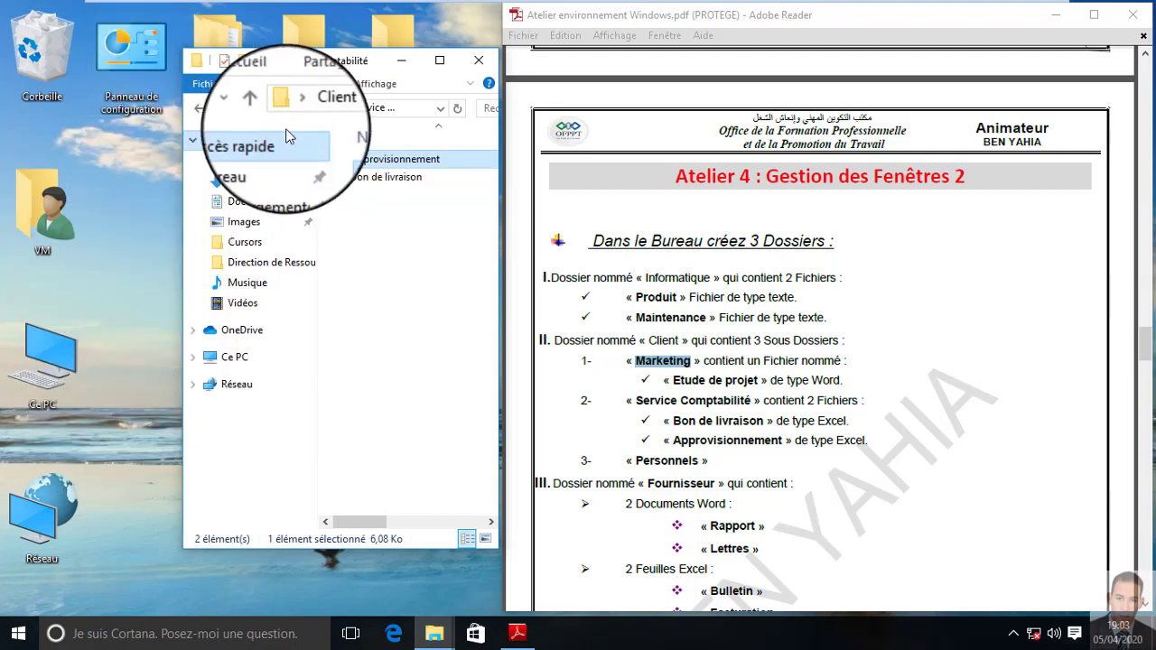
{"action": "left_click", "coordinate": [261, 107]}
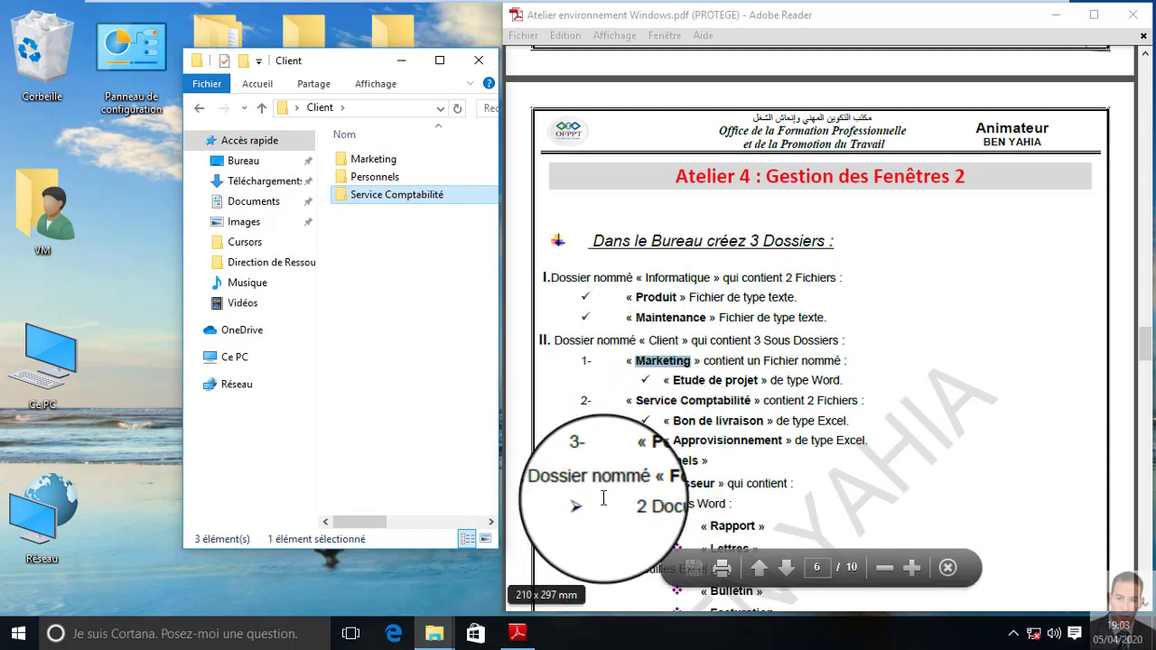
{"action": "left_click", "coordinate": [479, 66]}
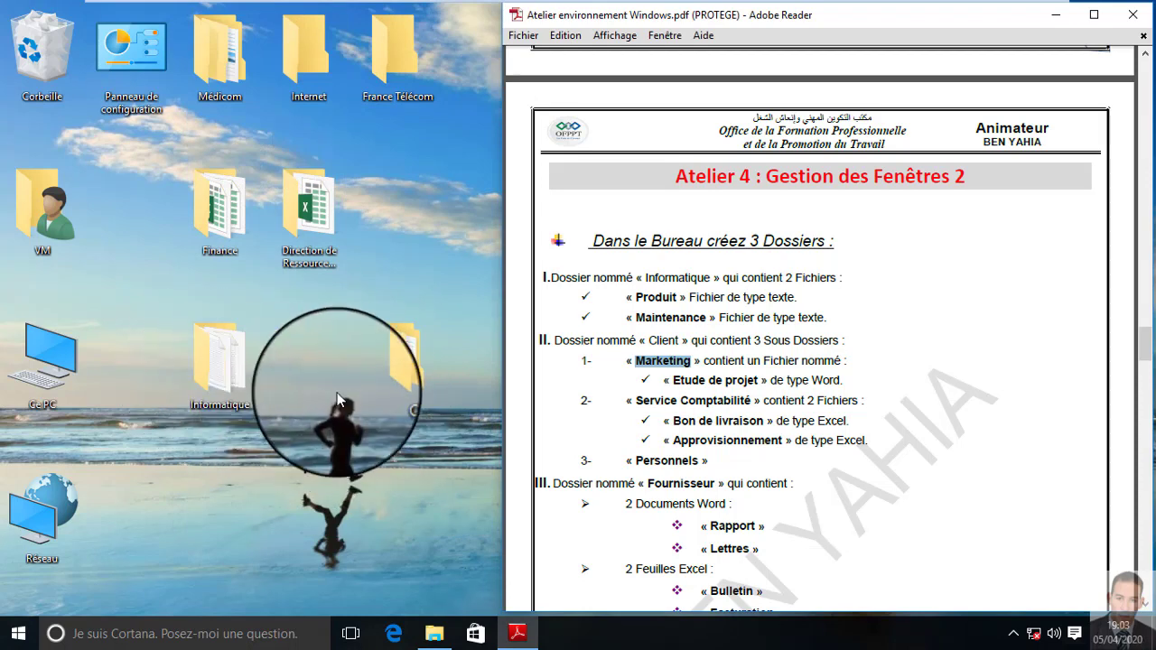
Rearrange the desktop folders: place Client beside Informatique, Direction de Ressource... beside France Télécom, and Finance below Direction de Ressource..
{"action": "left_click", "coordinate": [394, 358]}
{"action": "left_click_drag", "start_coordinate": [394, 359], "coordinate": [309, 356]}
{"action": "left_click_drag", "start_coordinate": [317, 212], "coordinate": [482, 57]}
{"action": "left_click_drag", "start_coordinate": [251, 192], "coordinate": [291, 115]}
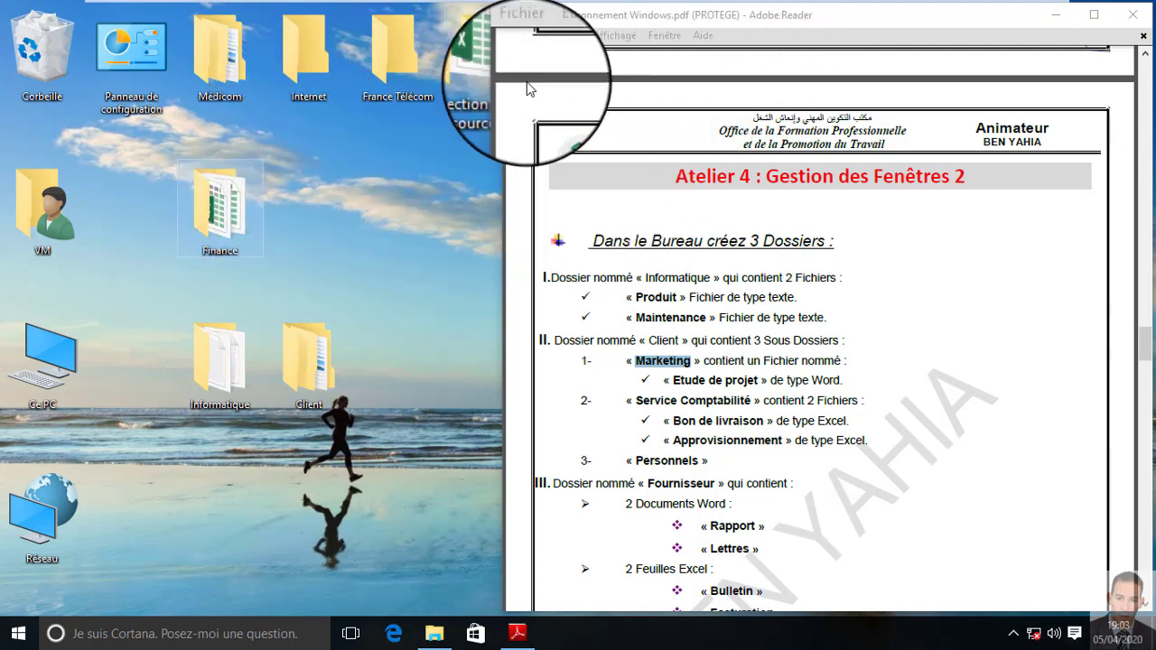
{"action": "left_click_drag", "start_coordinate": [258, 194], "coordinate": [484, 132]}
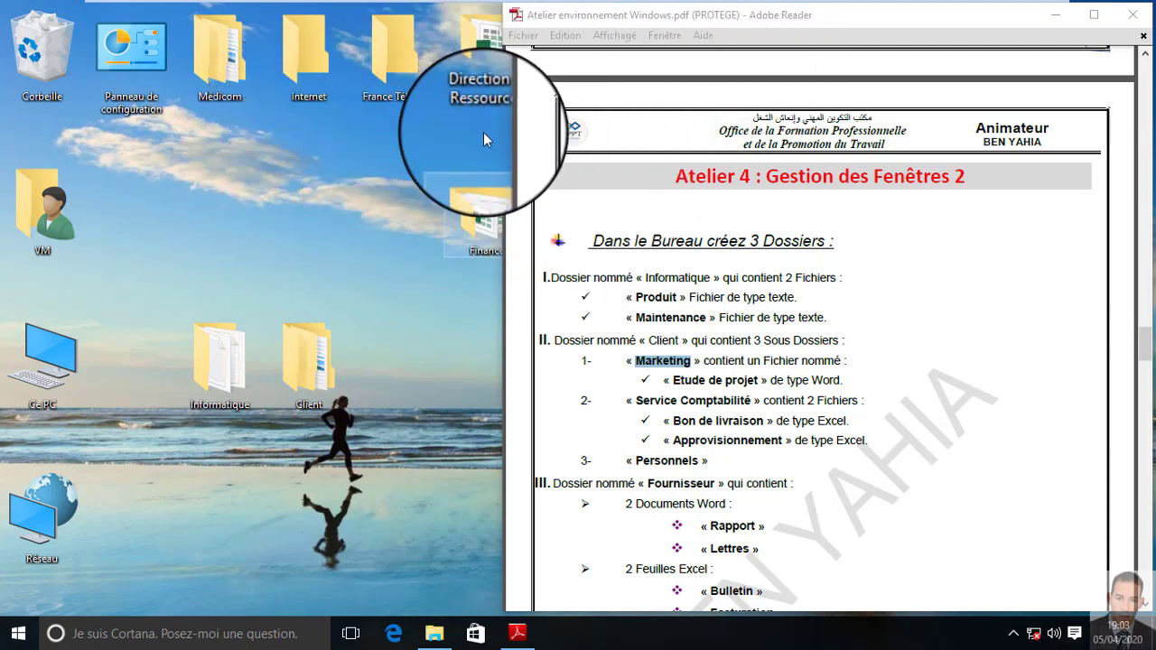
Create a folder named Fournisseur on the desktop, as item III of the Atelier 4 exercise requires, and select it
{"action": "right_click", "coordinate": [225, 478]}
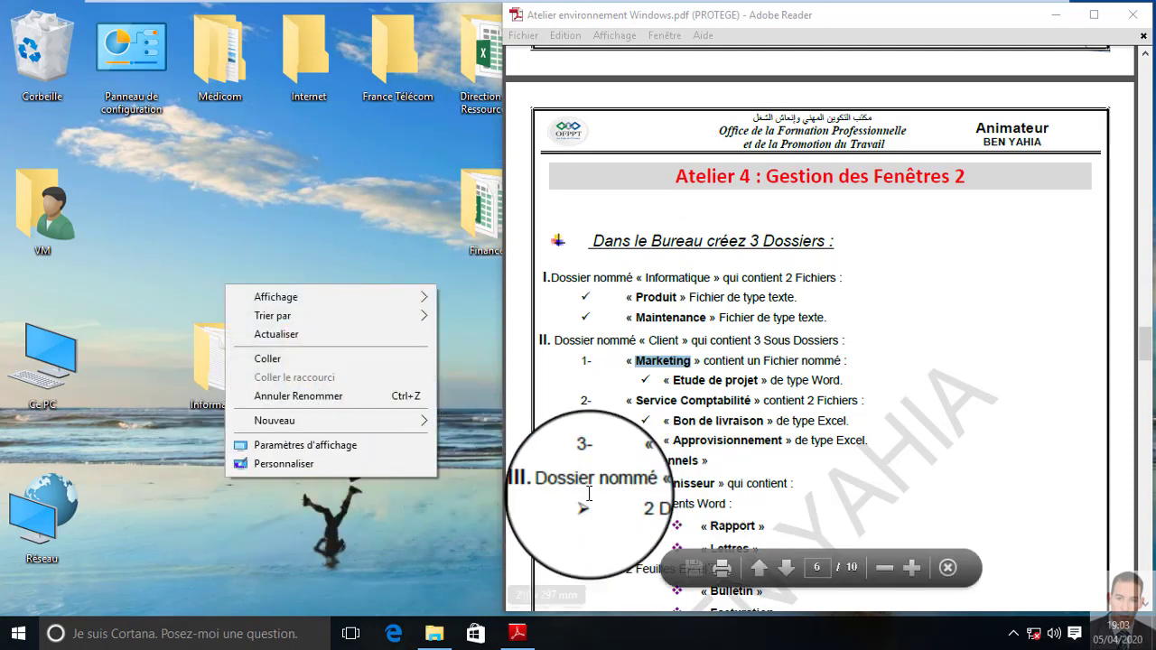
{"action": "mouse_move", "coordinate": [391, 420]}
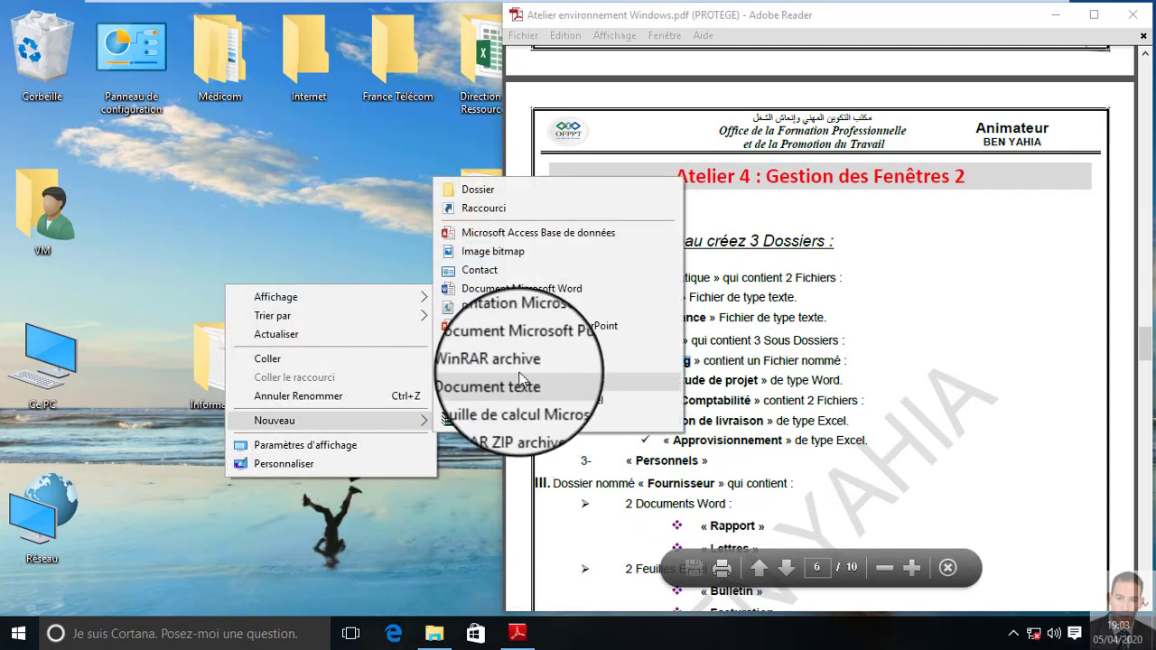
{"action": "left_click", "coordinate": [508, 190]}
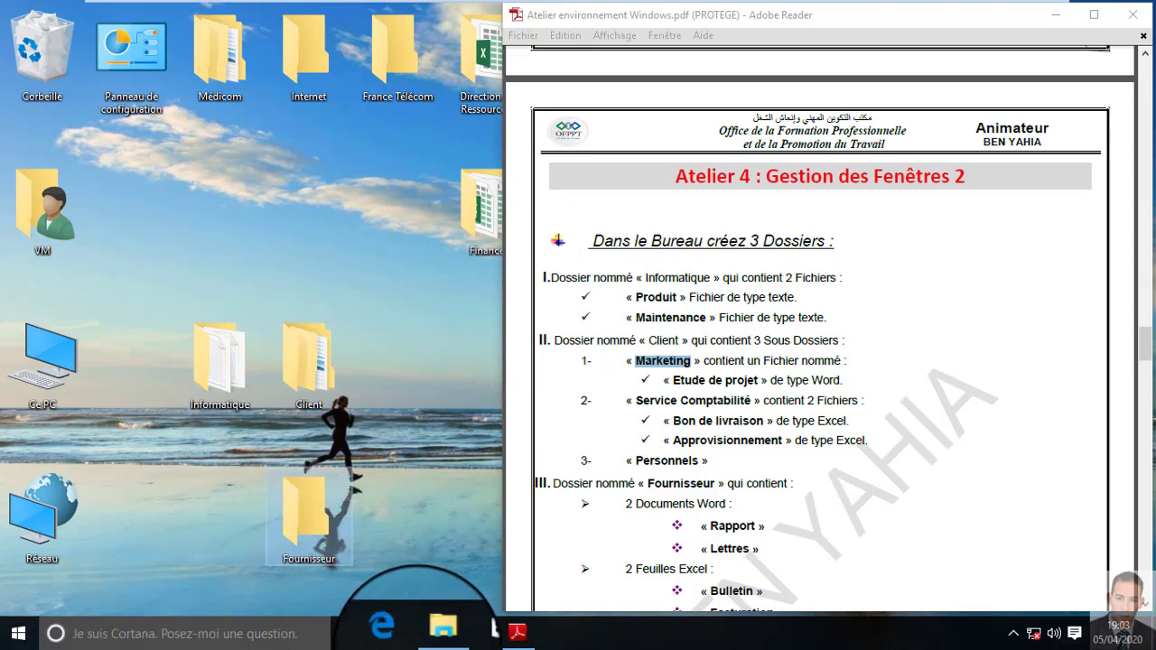
{"action": "left_click", "coordinate": [284, 507]}
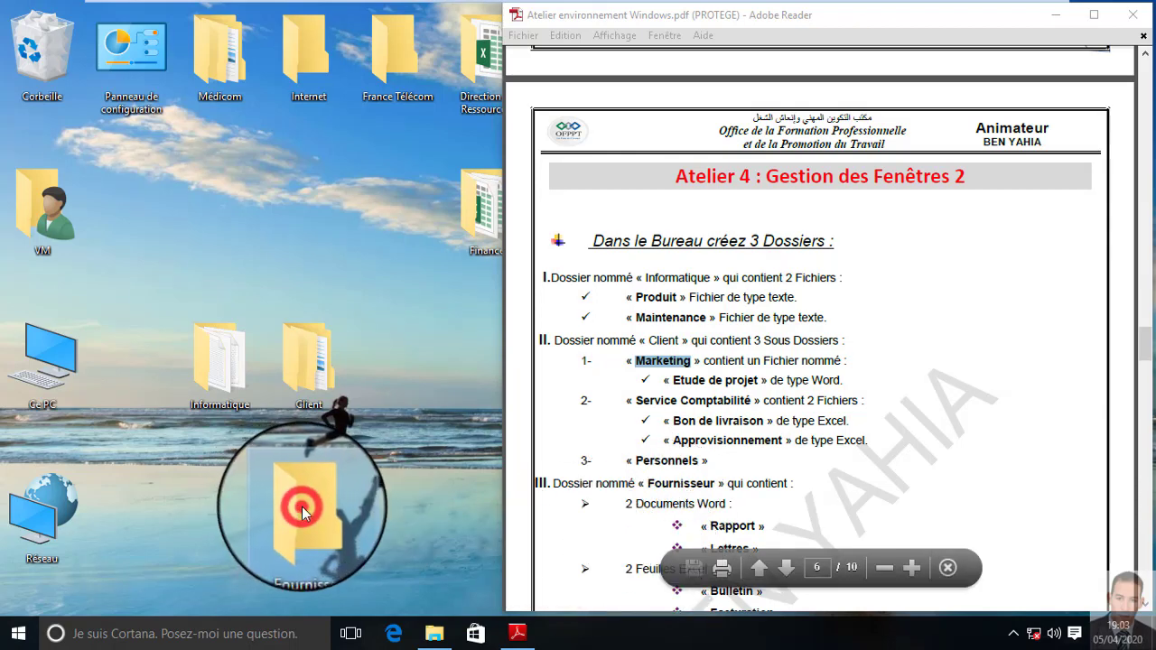
Open the Fournisseur folder and create two Word documents named Rapport and Lettres in it
{"action": "double_click", "coordinate": [312, 509]}
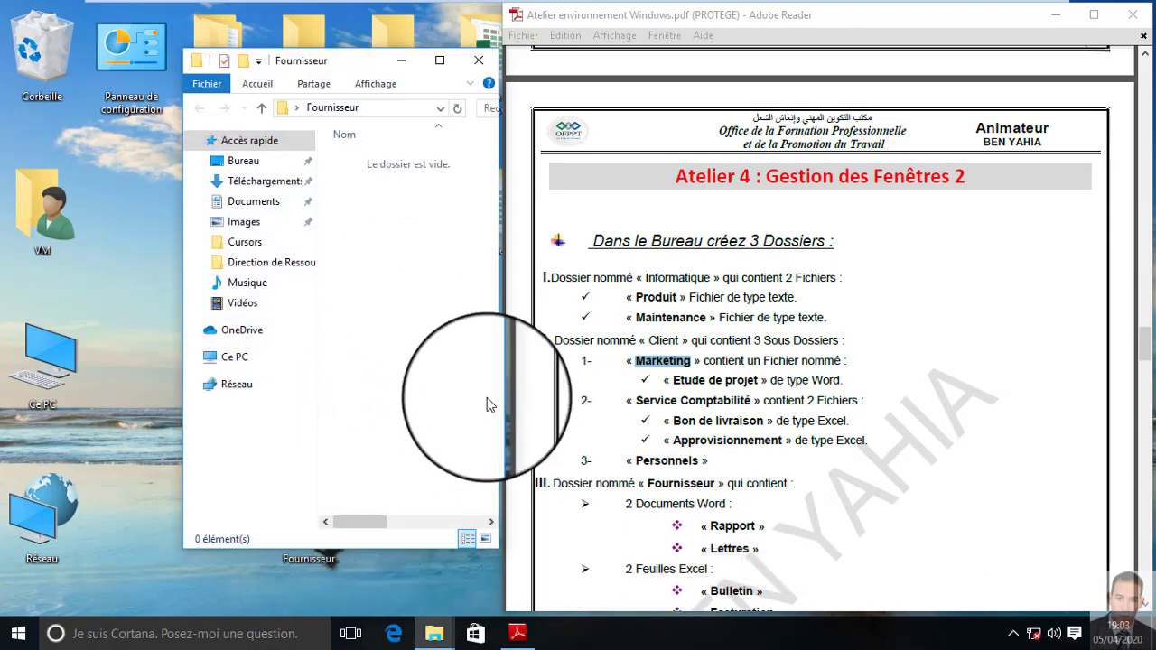
{"action": "right_click", "coordinate": [363, 205]}
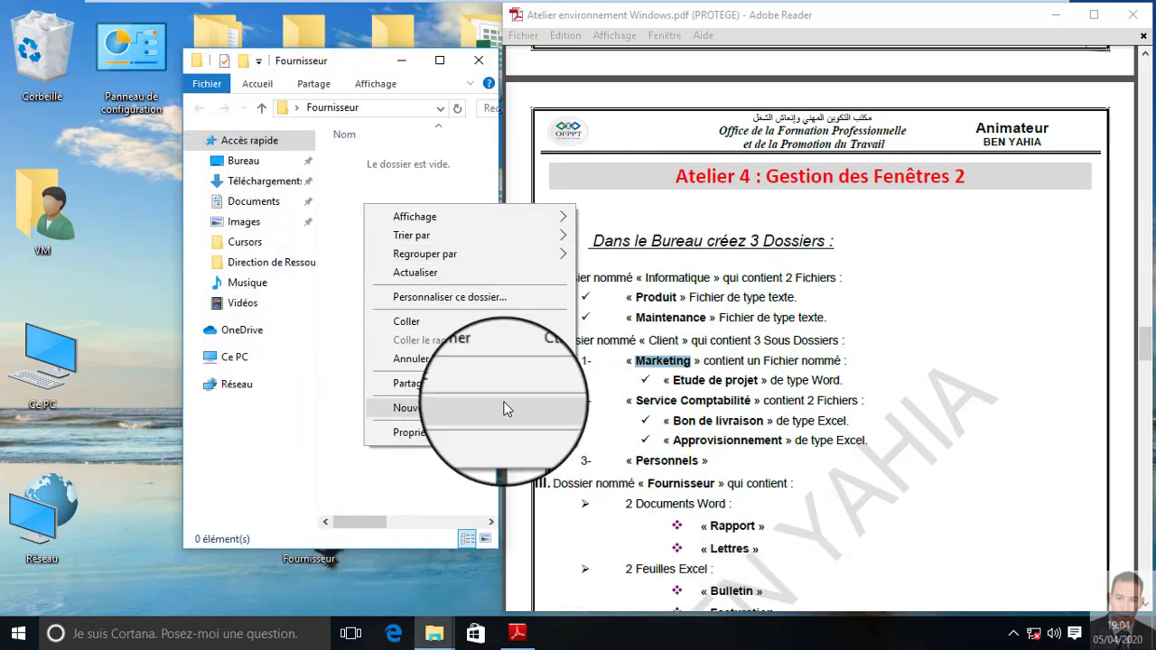
{"action": "mouse_move", "coordinate": [503, 407]}
{"action": "left_click", "coordinate": [630, 278]}
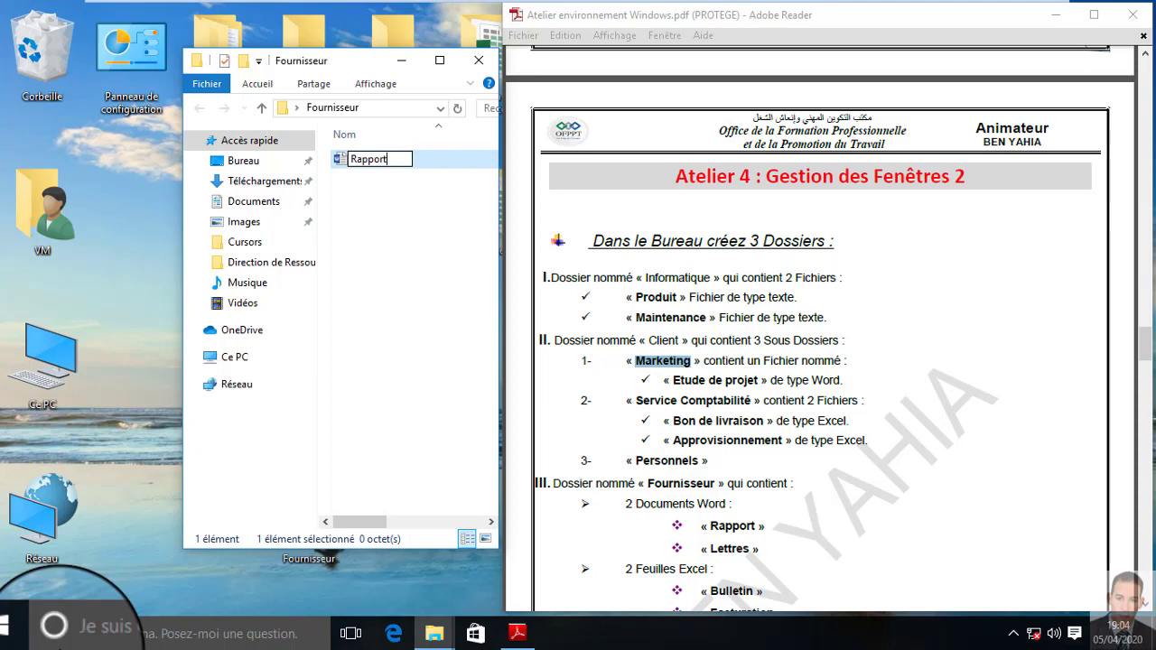
{"action": "right_click", "coordinate": [369, 230]}
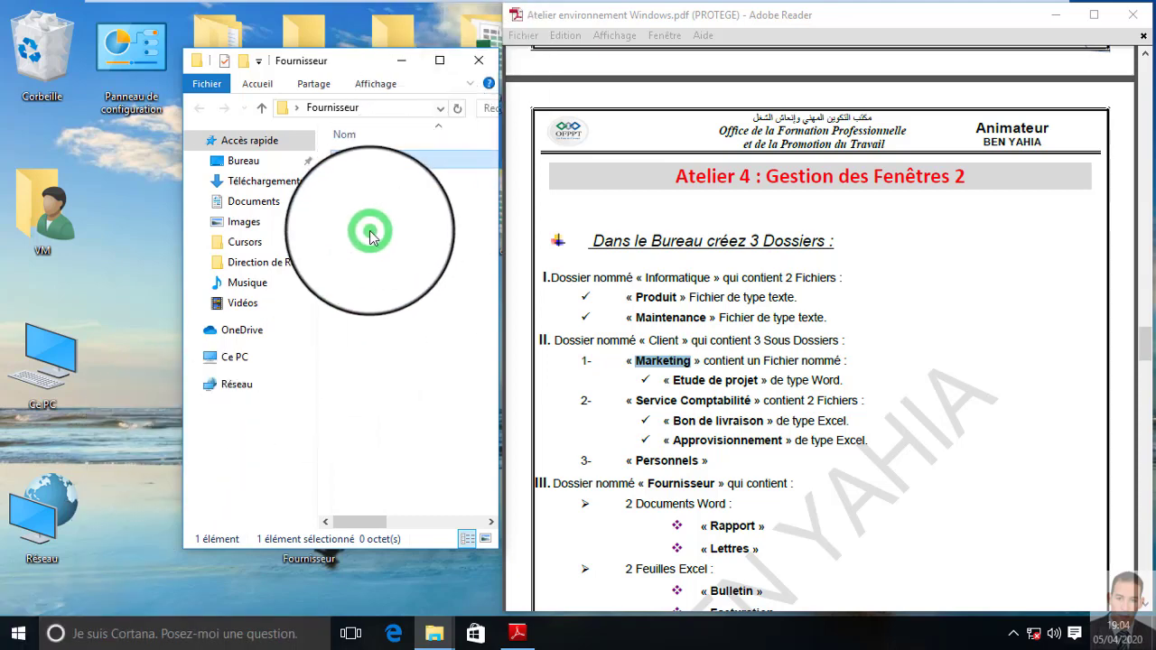
{"action": "mouse_move", "coordinate": [486, 435]}
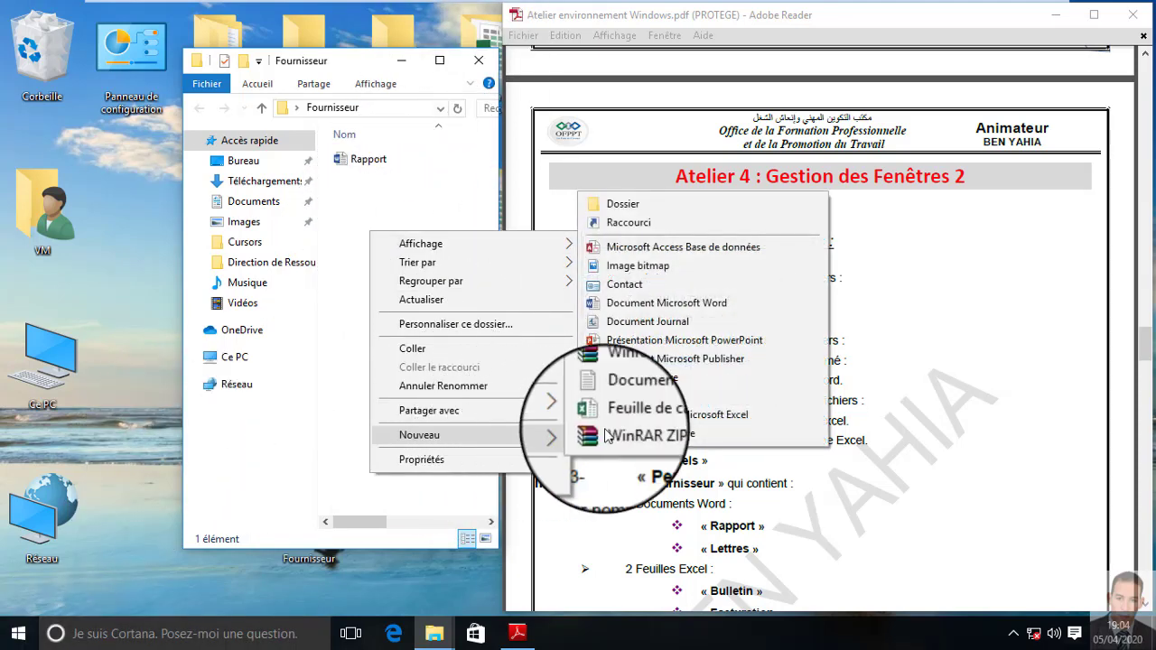
{"action": "left_click", "coordinate": [657, 307]}
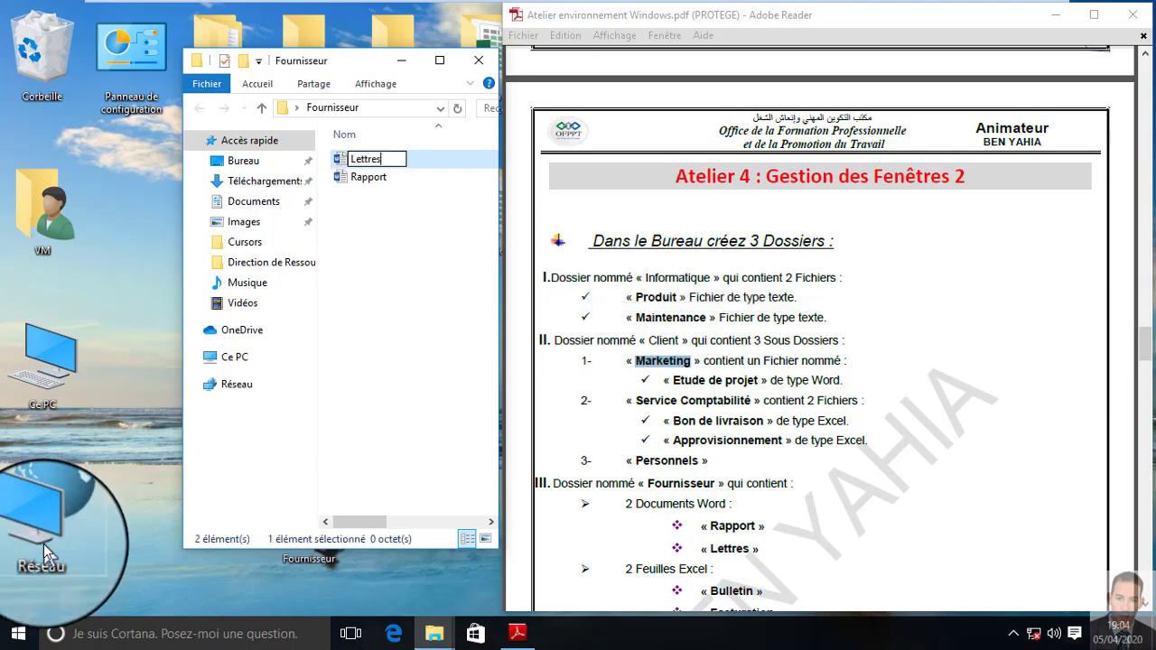
{"action": "key", "text": "Return"}
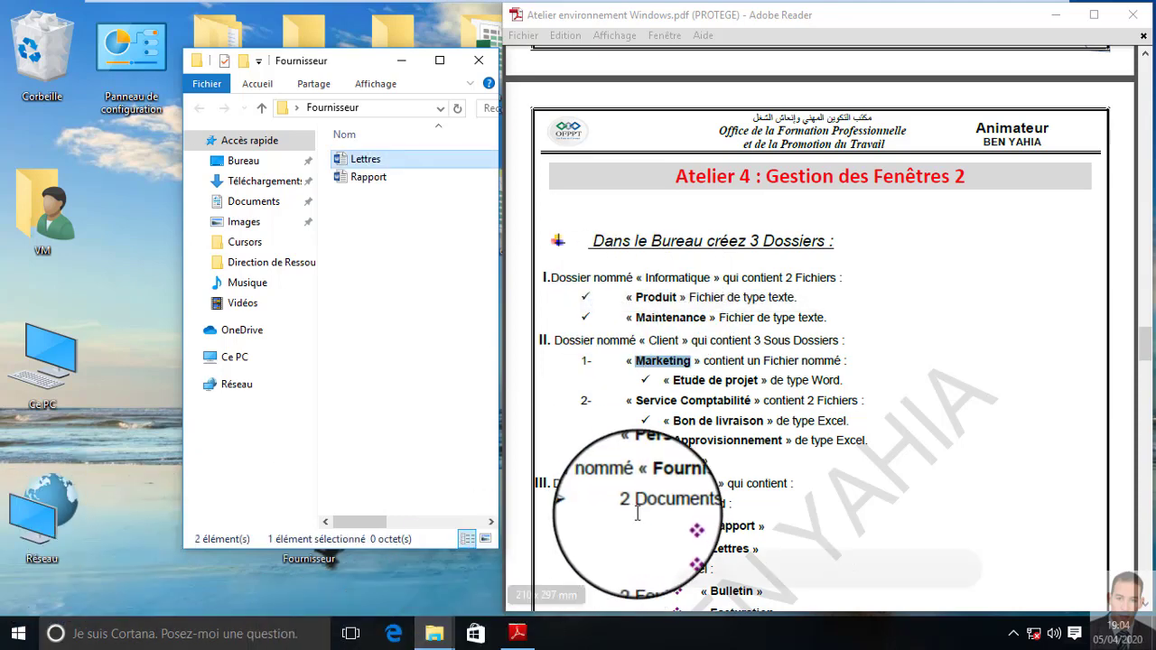
Create two Excel worksheets named Bulletin and Facturation in Fournisseur and close the folder window
{"action": "scroll", "coordinate": [637, 506], "scroll_direction": "down", "scroll_amount": 1}
{"action": "scroll", "coordinate": [636, 506], "scroll_direction": "down", "scroll_amount": 1}
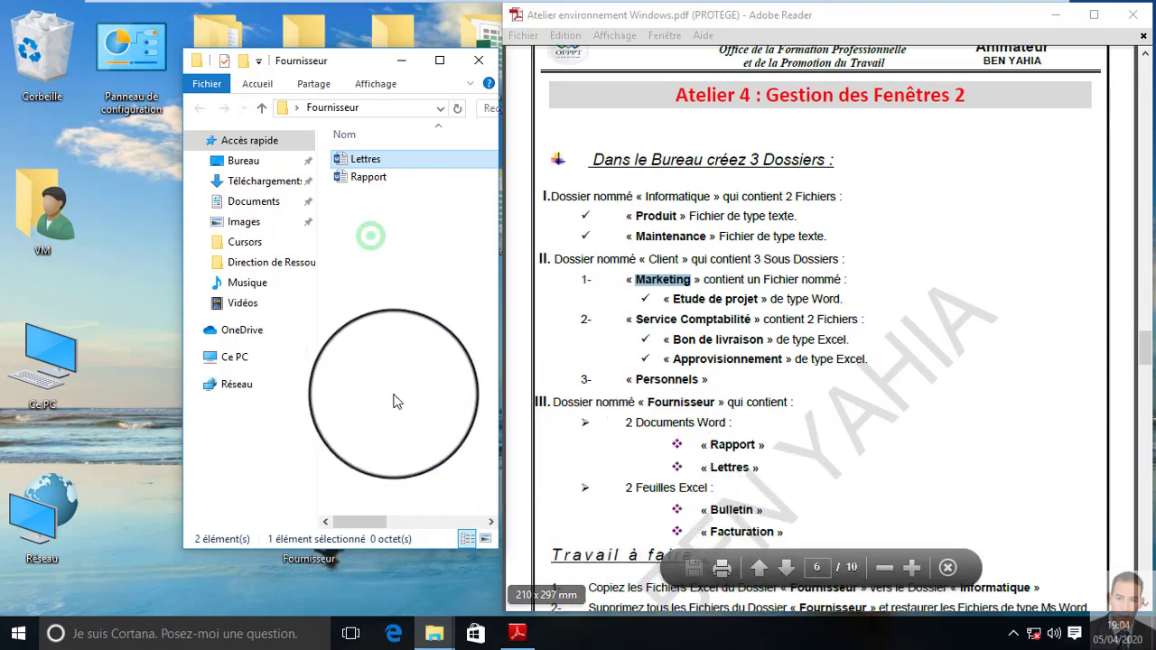
{"action": "right_click", "coordinate": [375, 246]}
{"action": "mouse_move", "coordinate": [549, 442]}
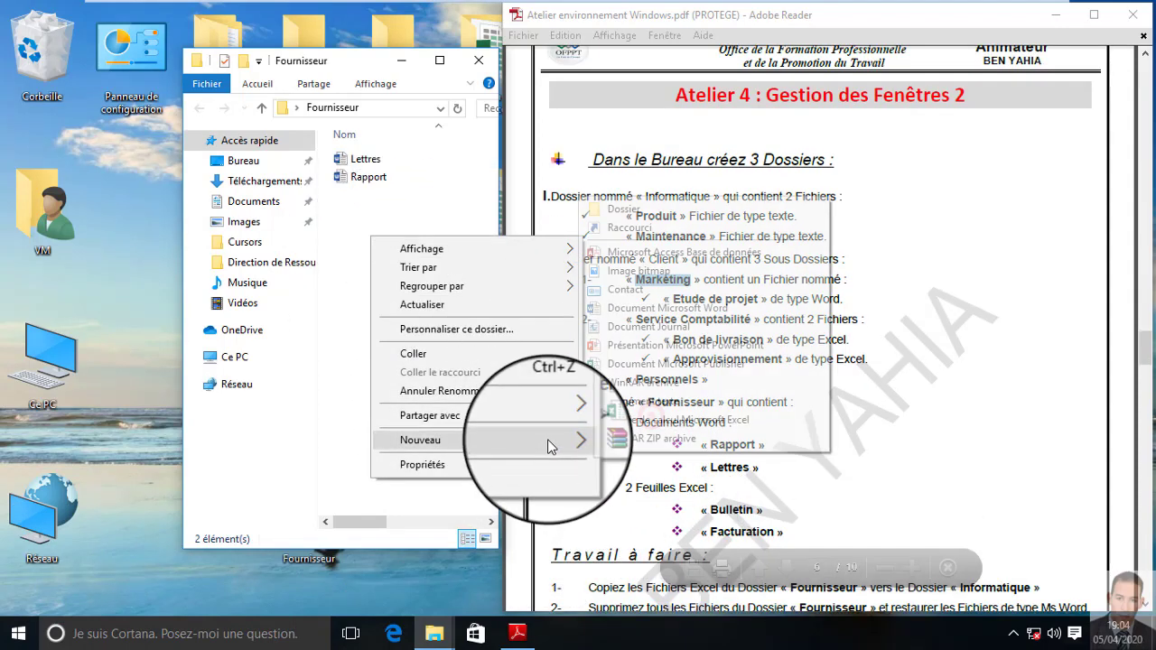
{"action": "left_click", "coordinate": [652, 420]}
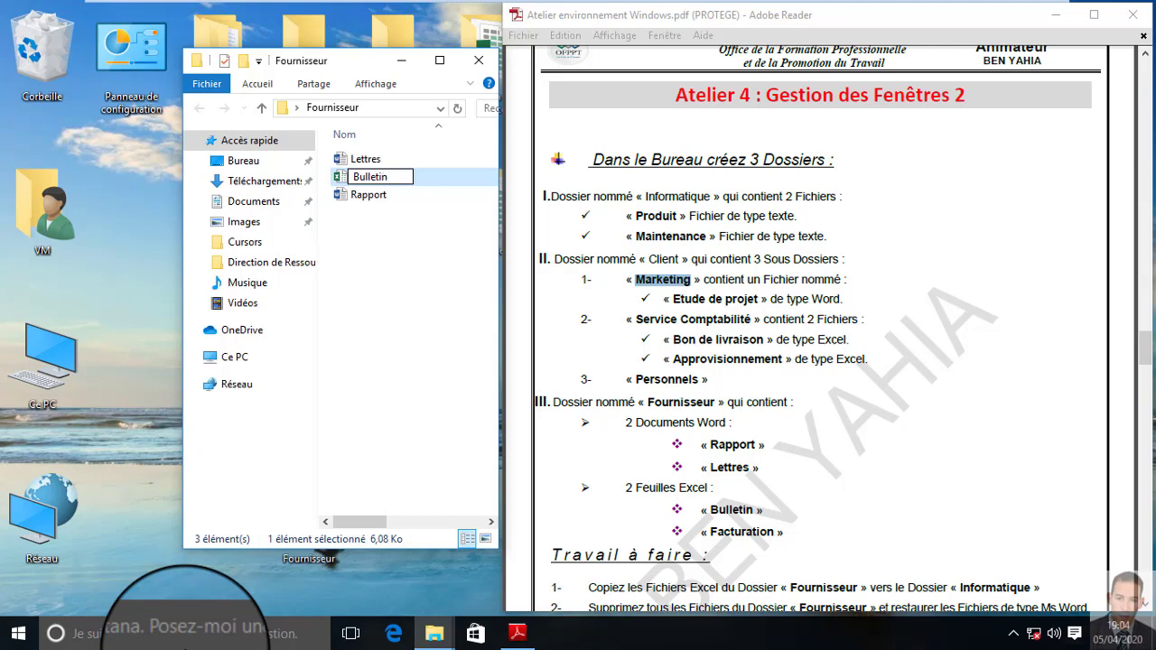
{"action": "right_click", "coordinate": [379, 257]}
{"action": "mouse_move", "coordinate": [518, 463]}
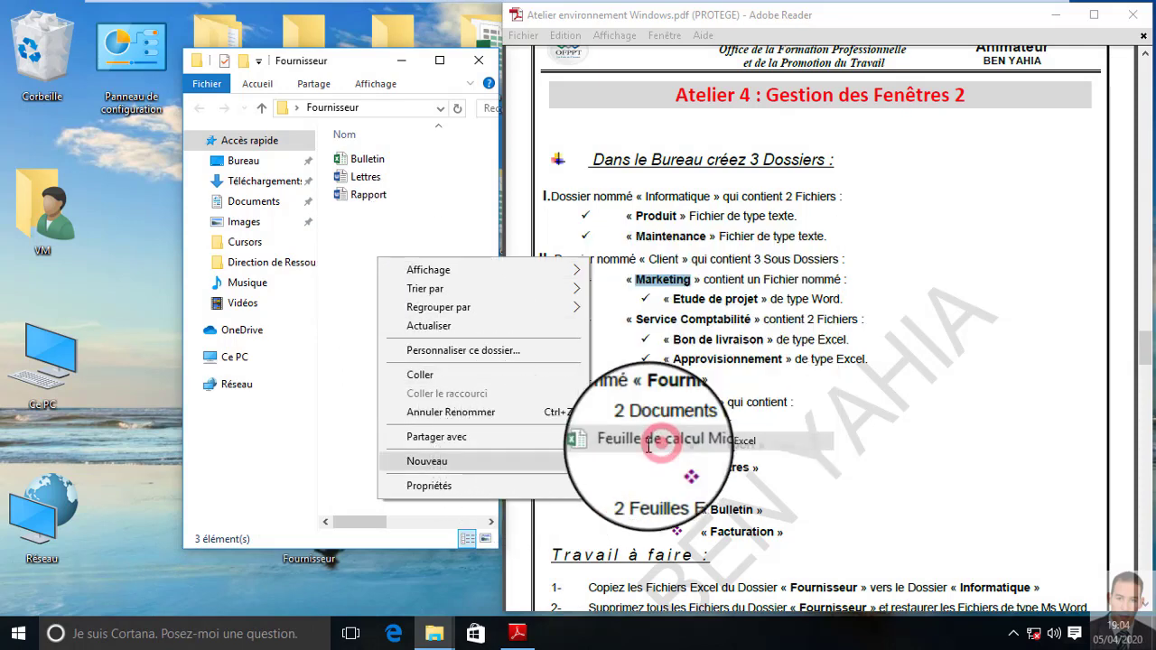
{"action": "left_click", "coordinate": [587, 443]}
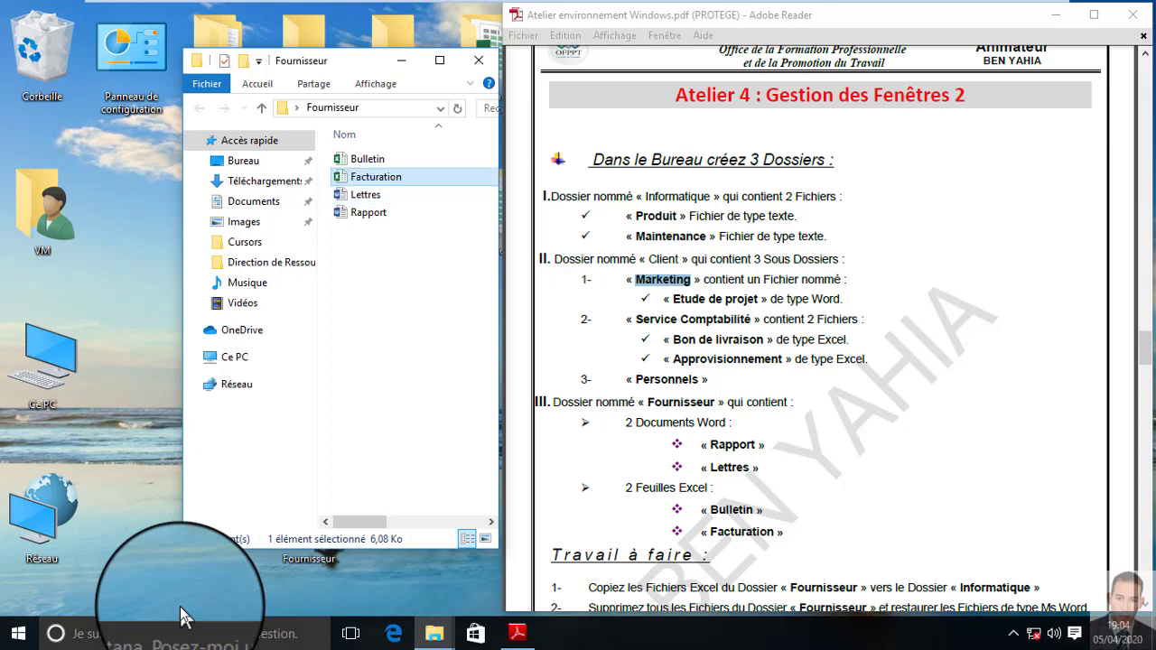
{"action": "left_click", "coordinate": [458, 67]}
Line up Informatique, Client and Fournisseur side by side in the desktop row beside Ce PC, and bring up the Travail à faire tasks
{"action": "scroll", "coordinate": [758, 365], "scroll_direction": "down", "scroll_amount": 3}
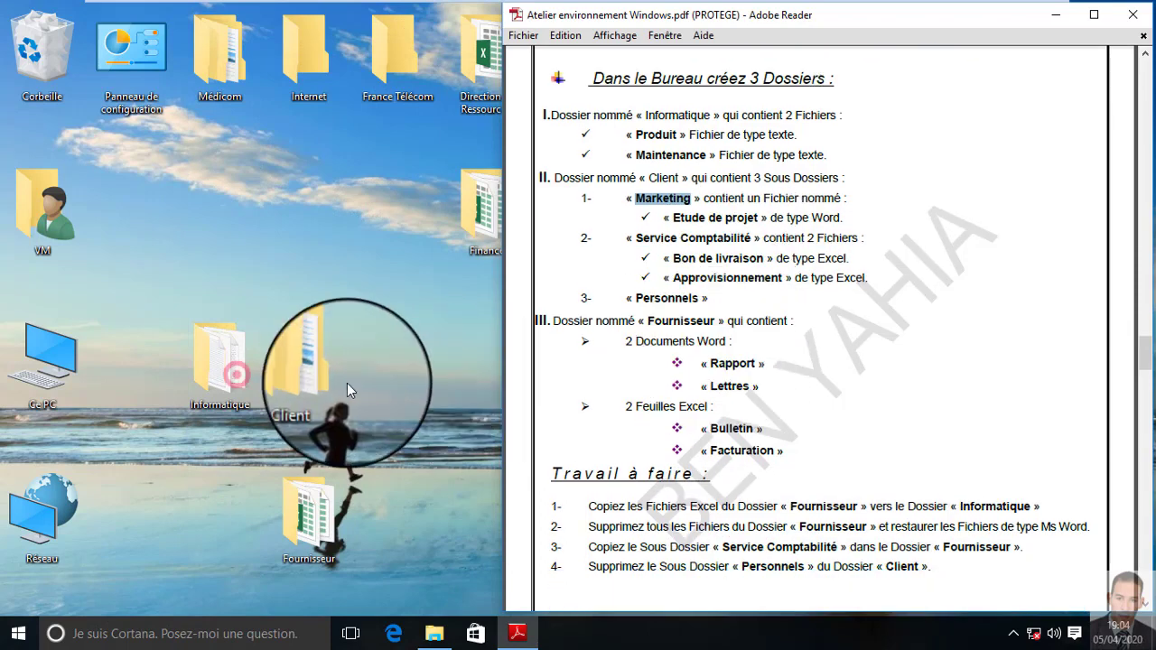
{"action": "left_click_drag", "start_coordinate": [237, 373], "coordinate": [163, 330]}
{"action": "left_click_drag", "start_coordinate": [294, 370], "coordinate": [230, 367]}
{"action": "left_click_drag", "start_coordinate": [307, 519], "coordinate": [316, 375]}
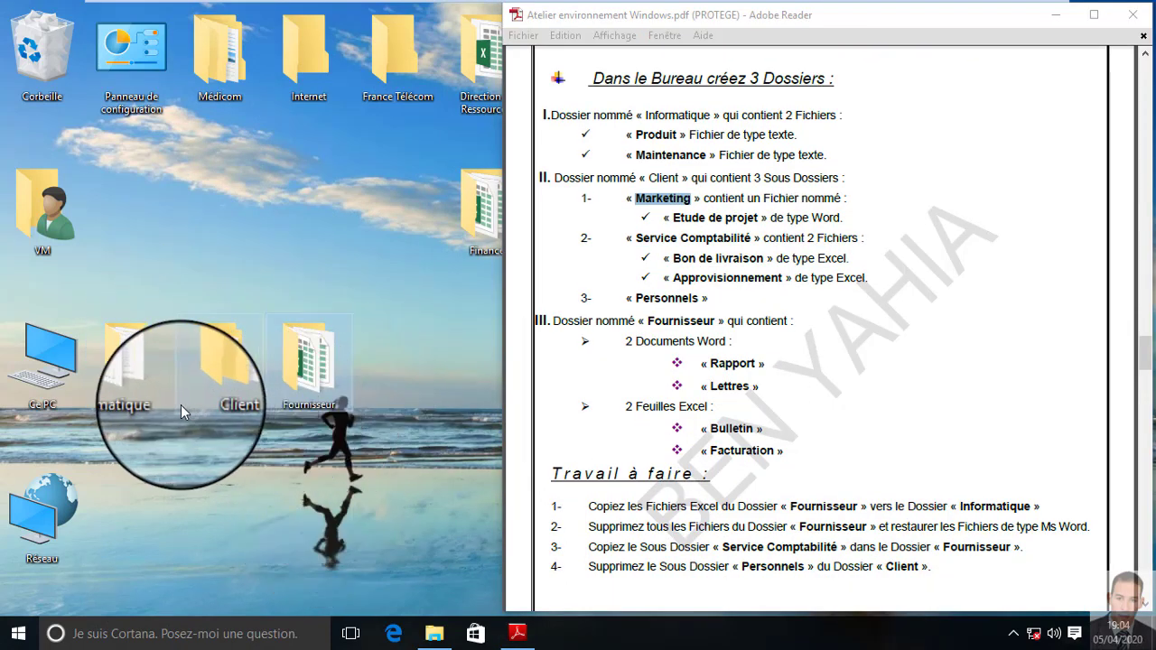
{"action": "scroll", "coordinate": [704, 425], "scroll_direction": "down", "scroll_amount": 3}
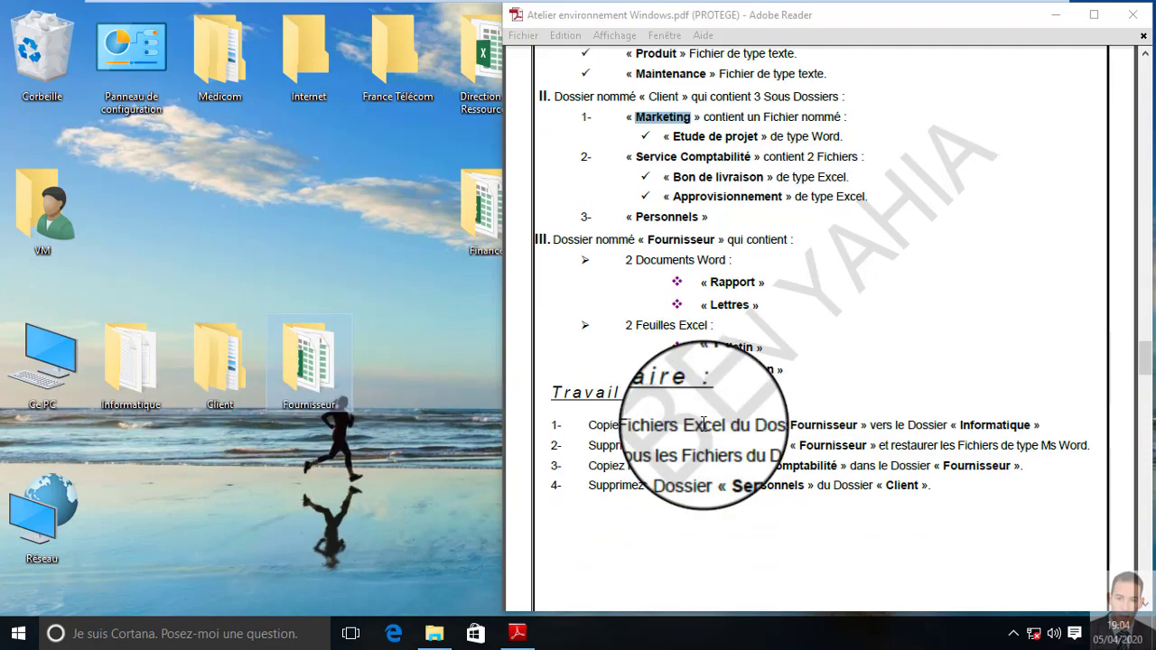
{"action": "scroll", "coordinate": [704, 424], "scroll_direction": "down", "scroll_amount": 3}
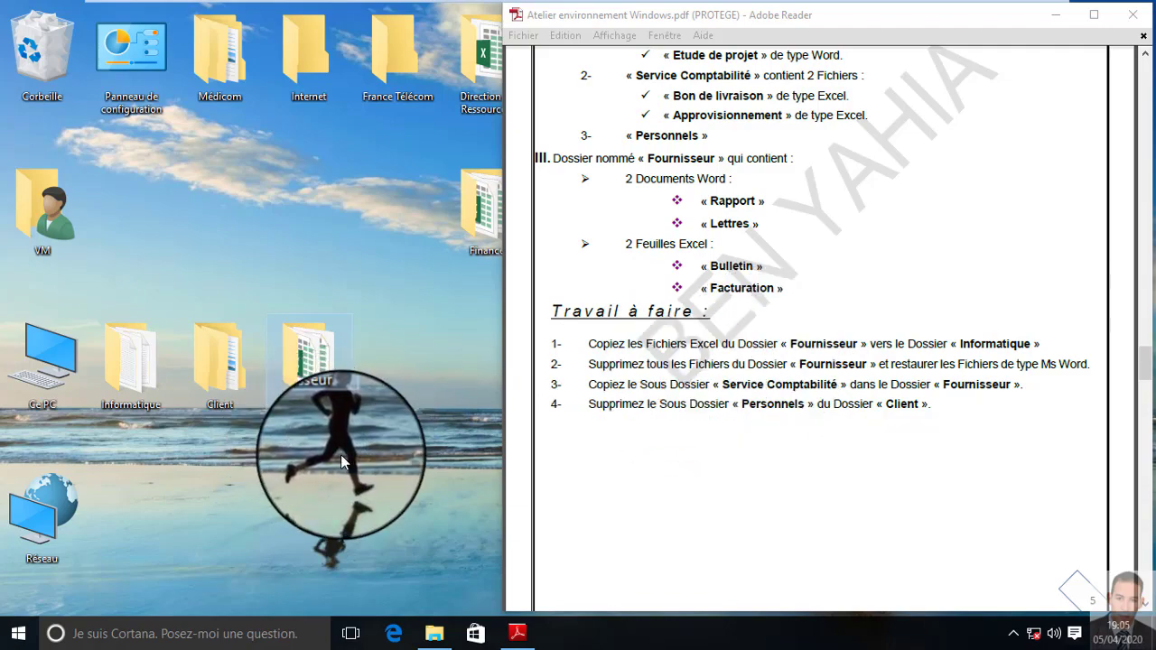
{"action": "key", "text": "ctrl+alt+Return"}
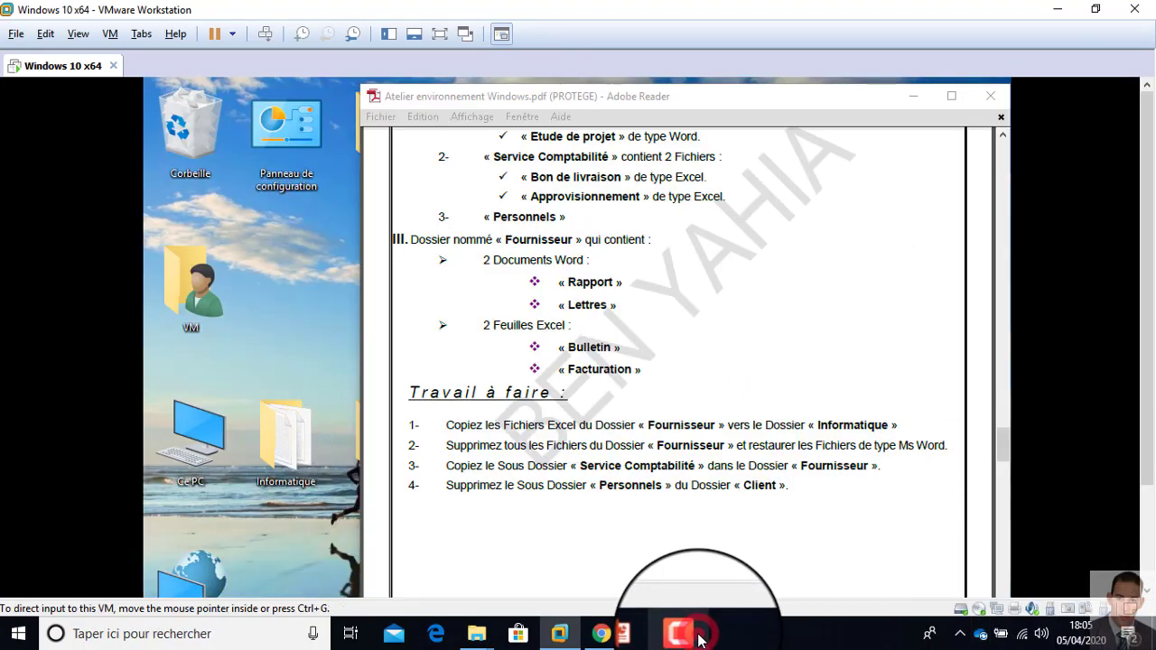
{"action": "left_click", "coordinate": [699, 638]}
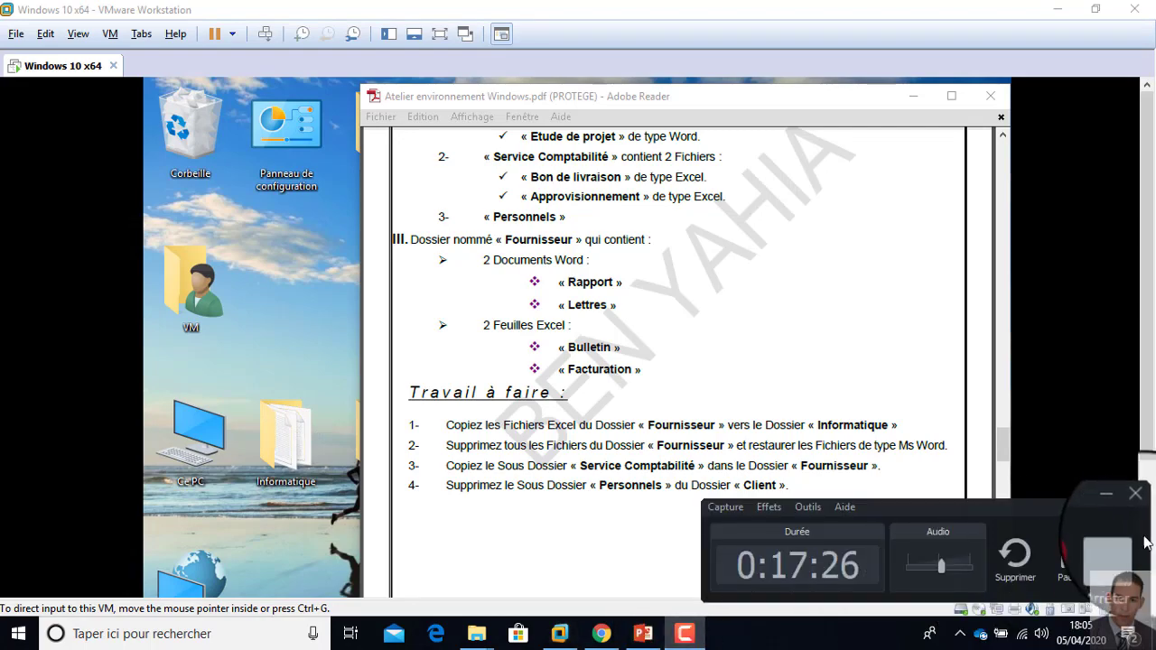
{"action": "left_click", "coordinate": [1070, 555]}
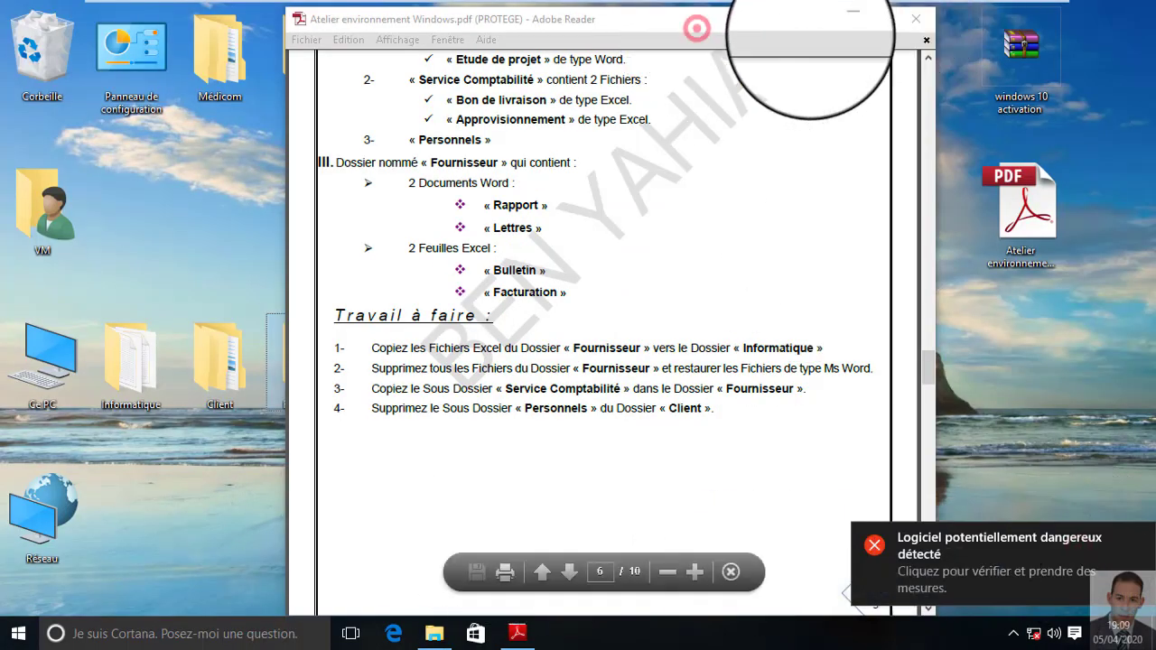
Move the PDF window clear of the desktop folders and select the Bulletin worksheet in the Fournisseur folder
{"action": "left_click_drag", "start_coordinate": [697, 28], "coordinate": [924, 17]}
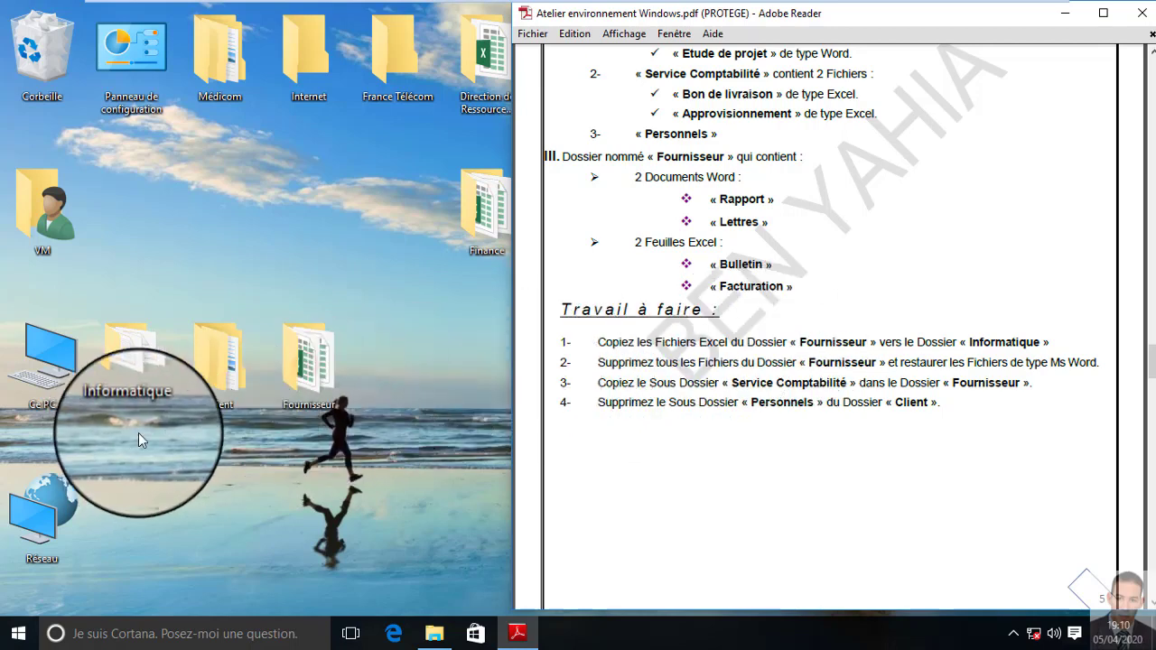
{"action": "double_click", "coordinate": [289, 393]}
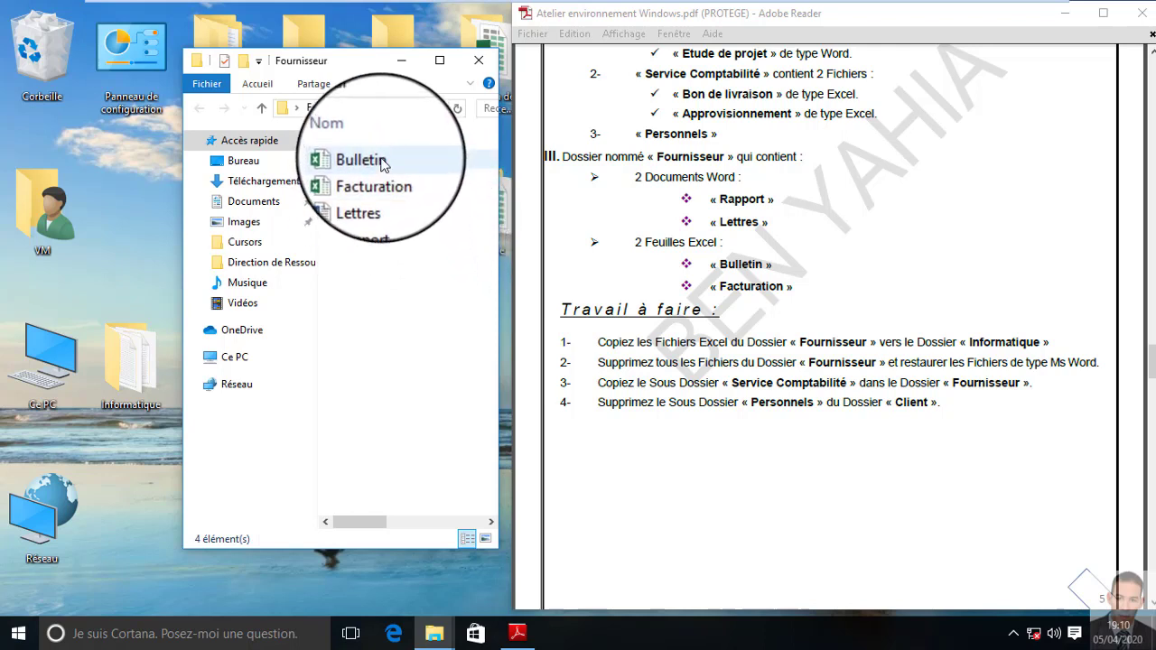
{"action": "left_click", "coordinate": [374, 160]}
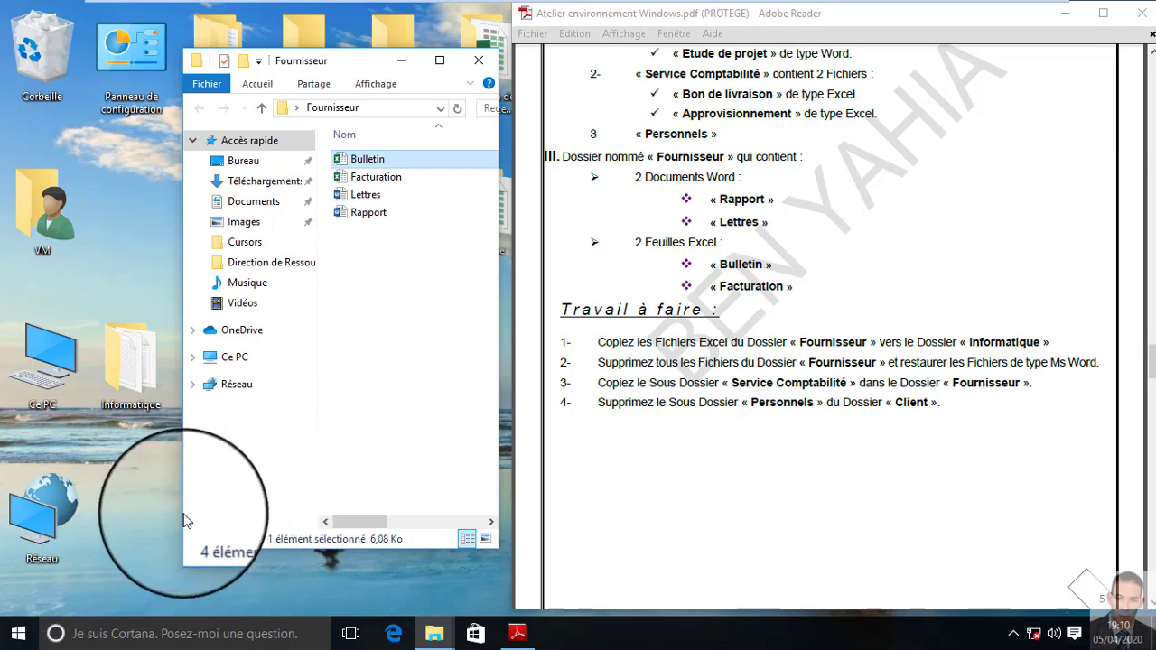
Launch the on-screen keyboard with the osk command and place it below the Fournisseur file list
{"action": "key", "text": "super+r"}
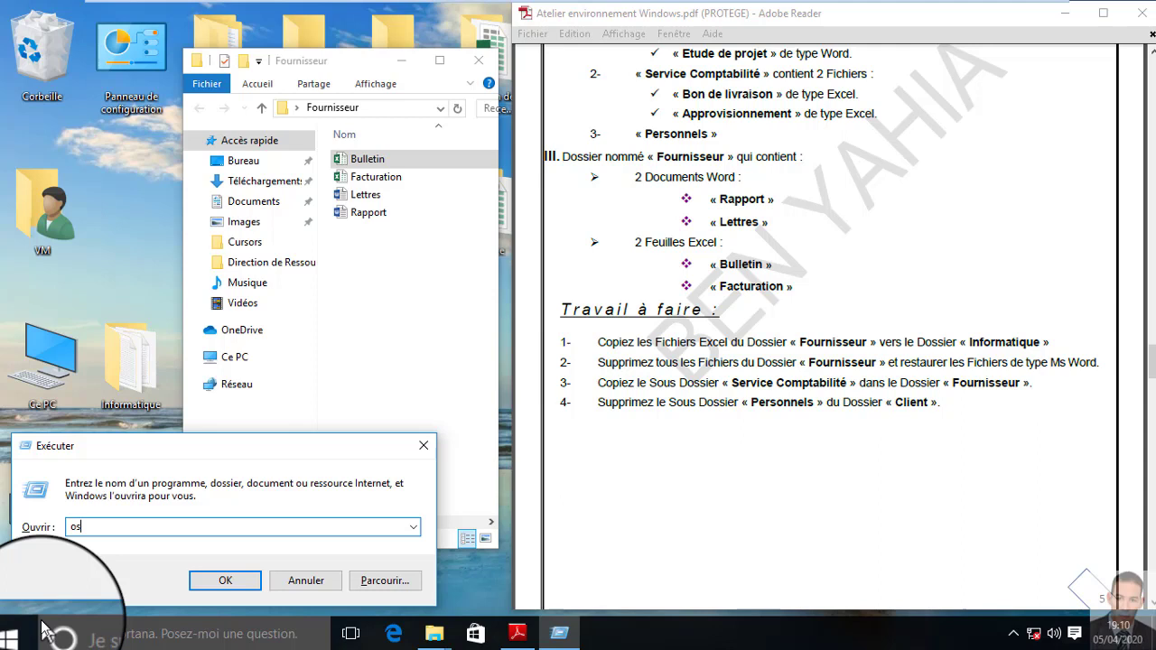
{"action": "type", "text": "osk"}
{"action": "key", "text": "Return"}
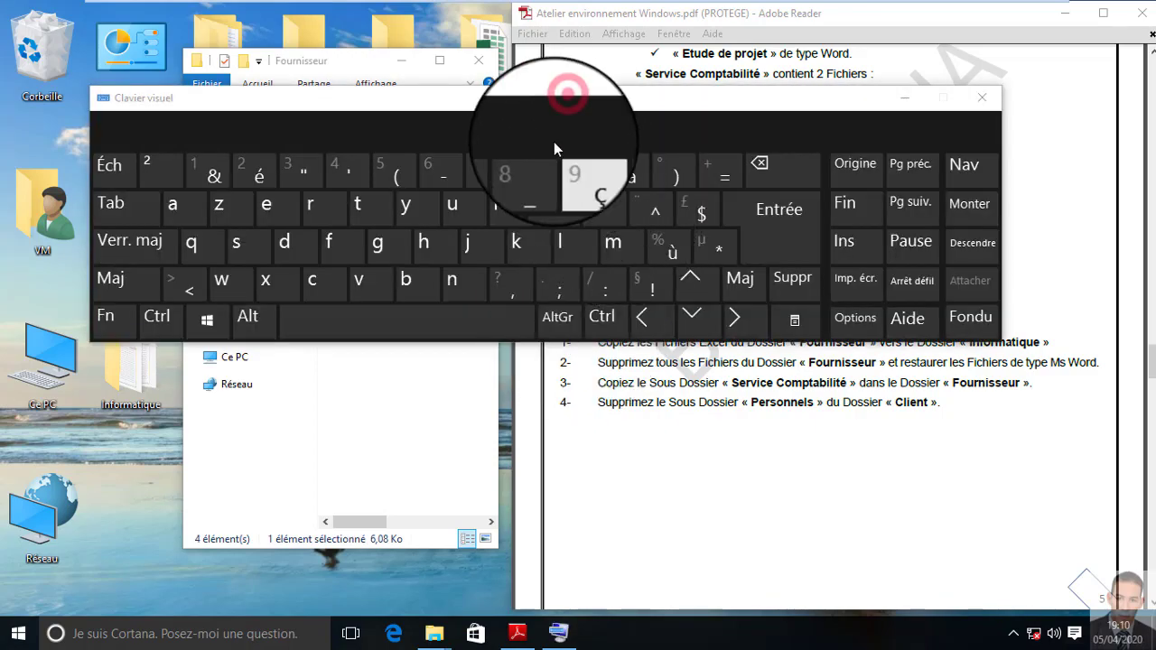
{"action": "left_click_drag", "start_coordinate": [563, 114], "coordinate": [542, 451]}
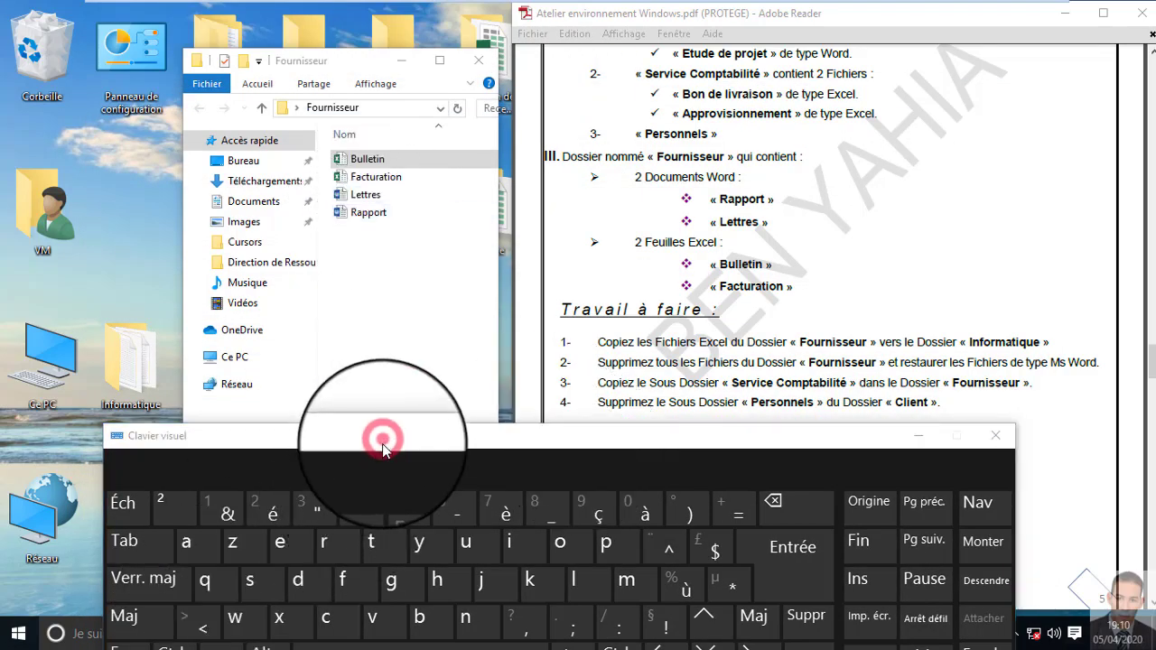
{"action": "left_click_drag", "start_coordinate": [383, 440], "coordinate": [397, 386]}
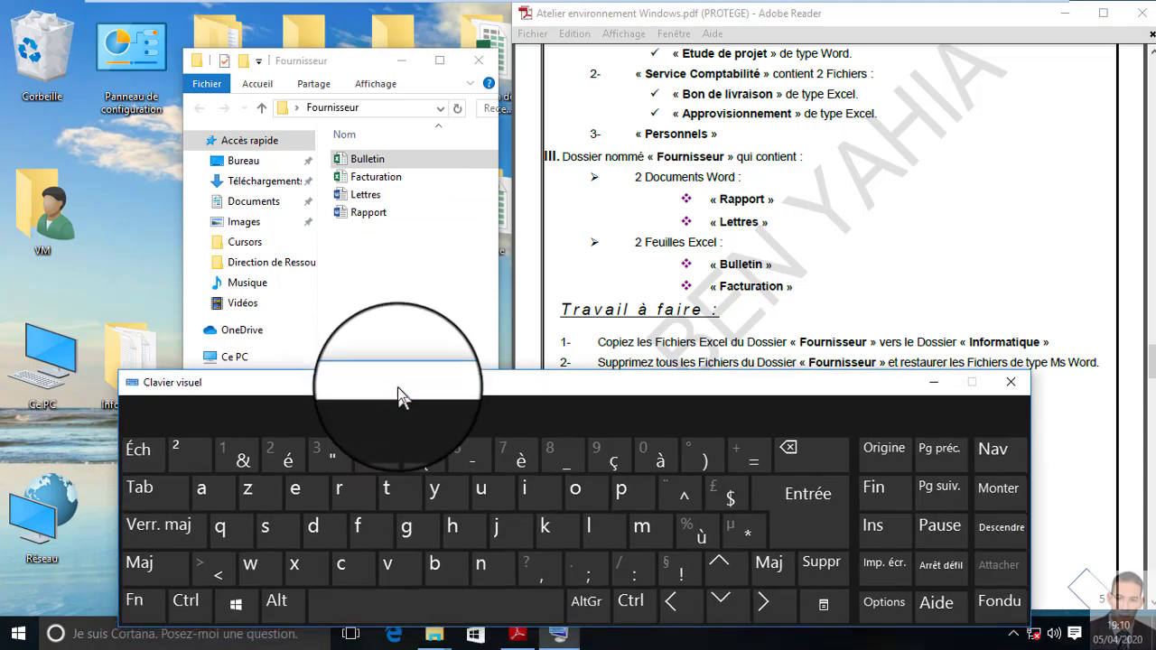
Add the Facturation worksheet to the selection, minimise the on-screen keyboard and copy both Excel files
{"action": "left_click", "coordinate": [197, 618]}
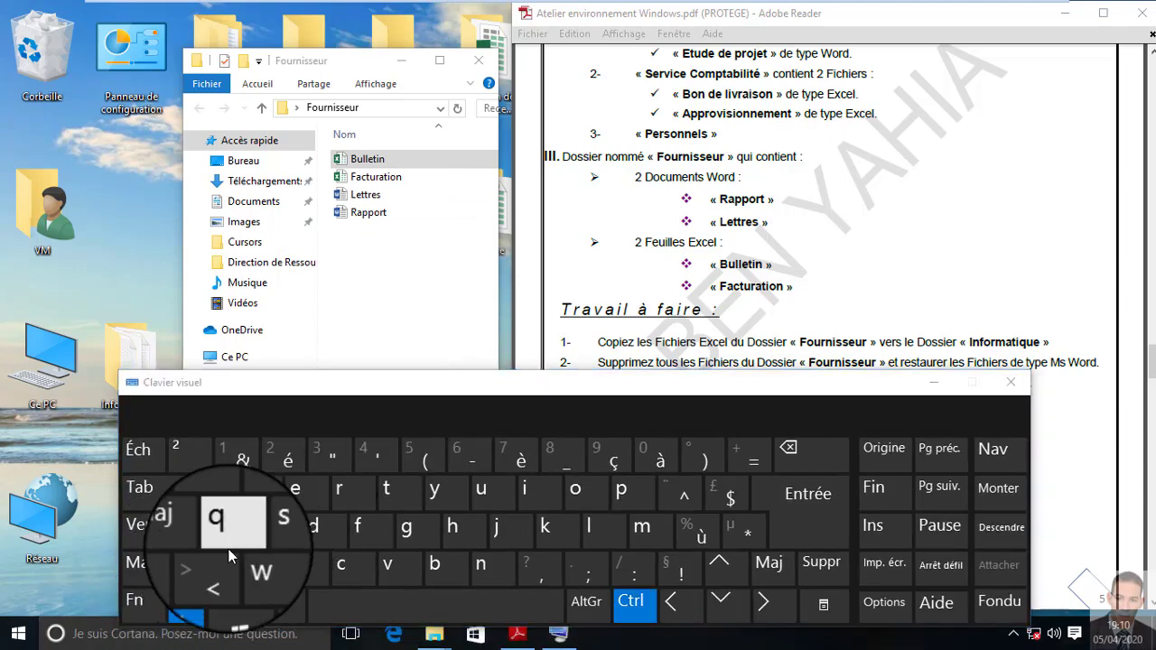
{"action": "right_click", "coordinate": [380, 178]}
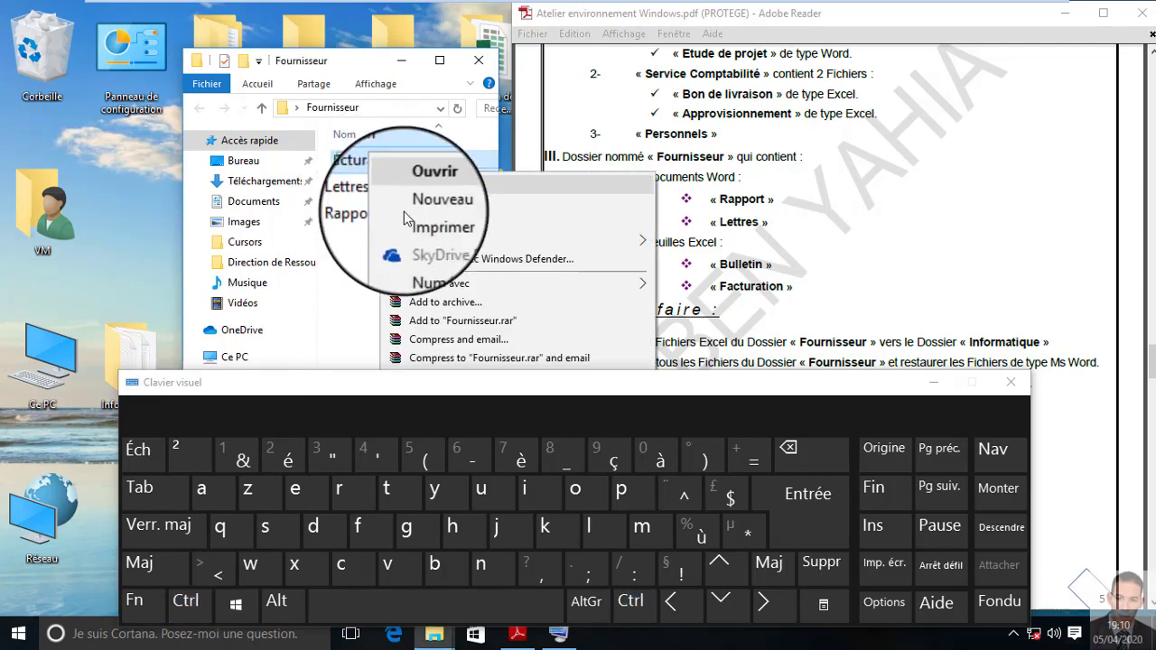
{"action": "left_click", "coordinate": [941, 382]}
{"action": "right_click", "coordinate": [418, 165]}
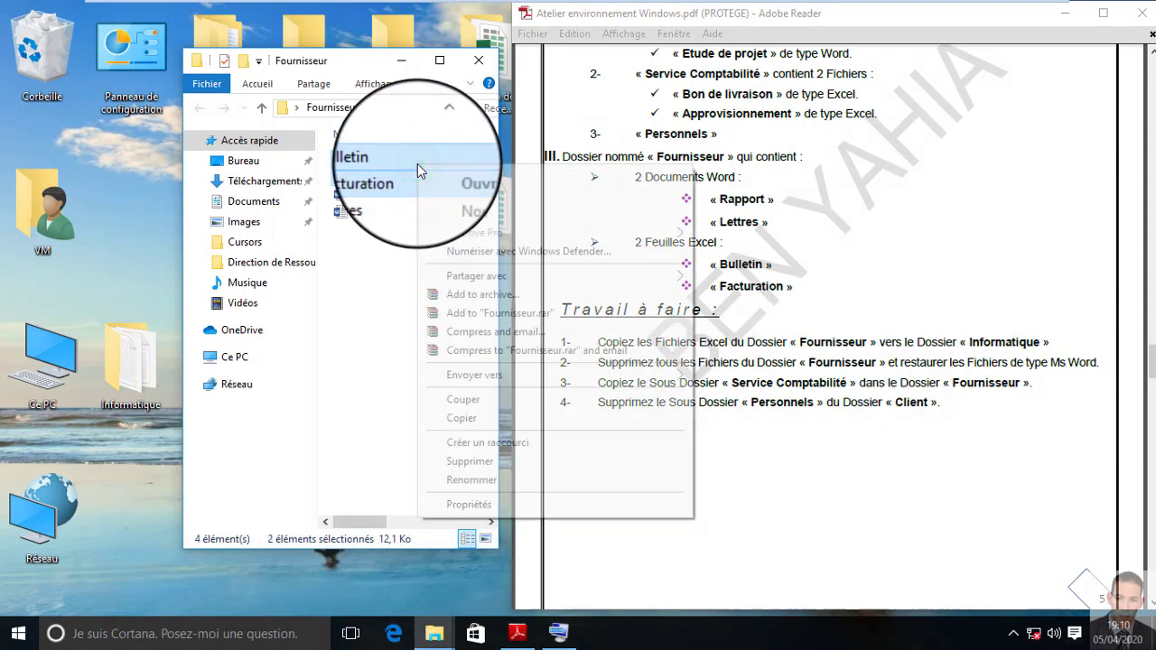
{"action": "left_click", "coordinate": [461, 417]}
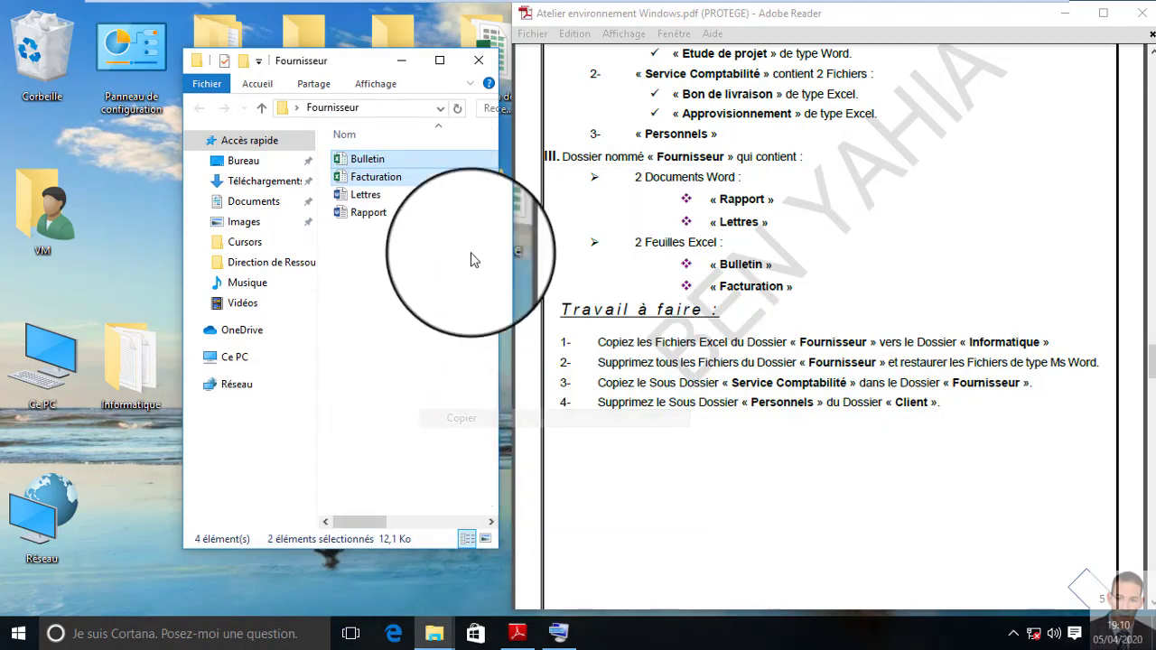
Paste the copied Bulletin and Facturation worksheets into the Informatique desktop folder and close the Fournisseur window
{"action": "left_click_drag", "start_coordinate": [363, 61], "coordinate": [470, 243]}
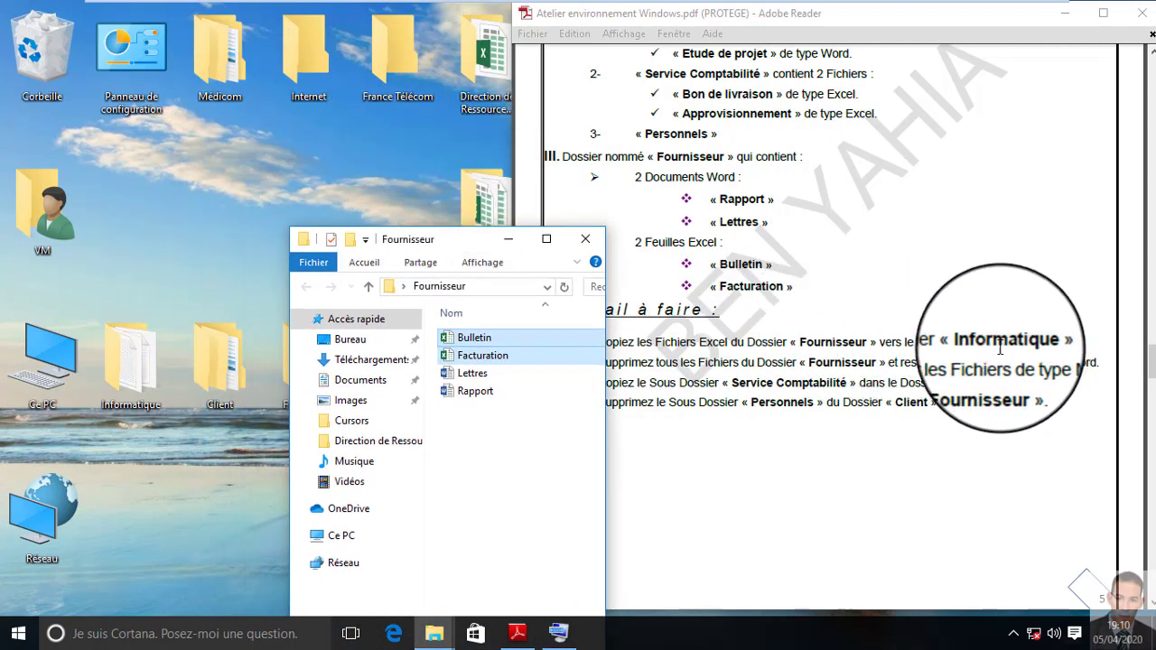
{"action": "right_click", "coordinate": [144, 366]}
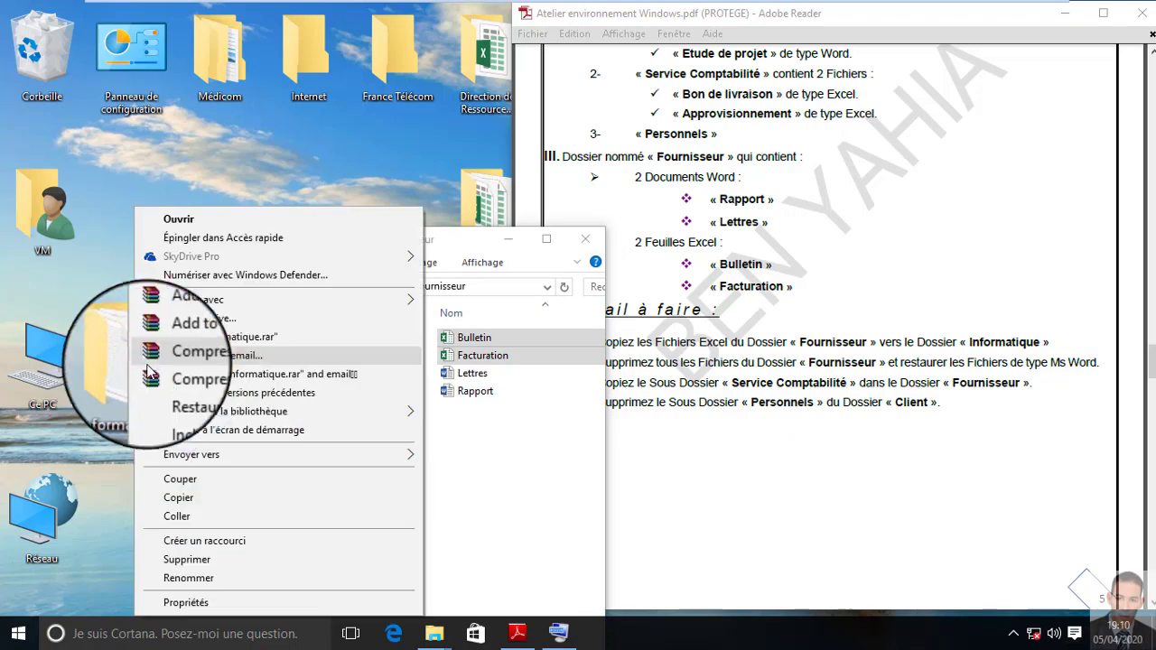
{"action": "left_click", "coordinate": [199, 516]}
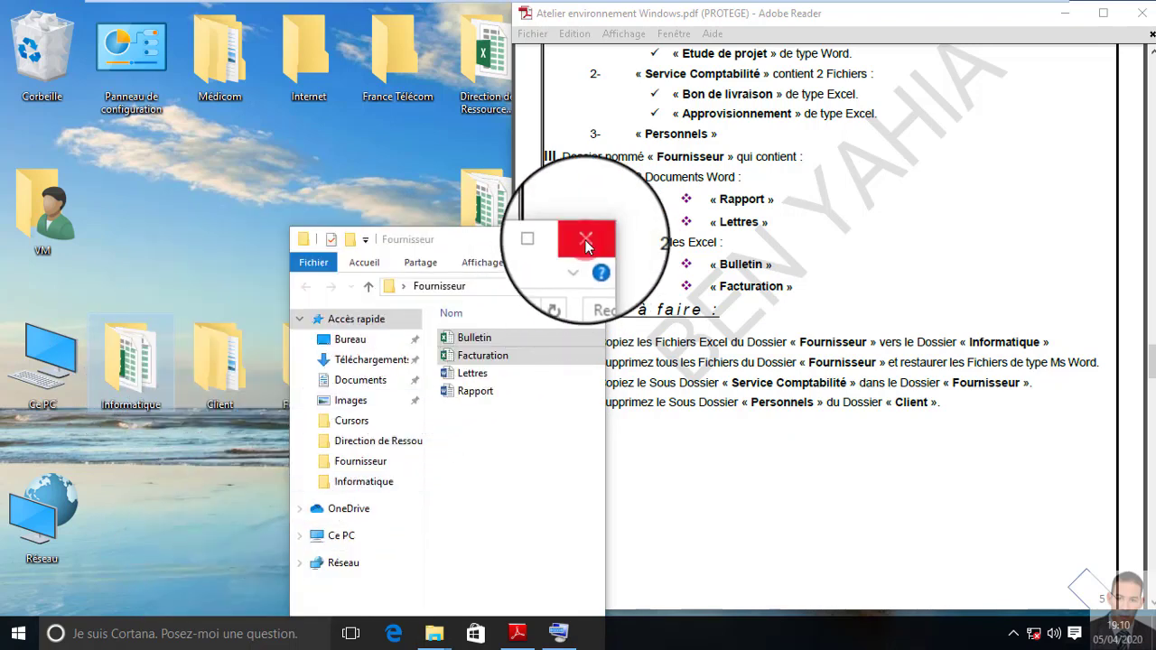
{"action": "left_click", "coordinate": [585, 240]}
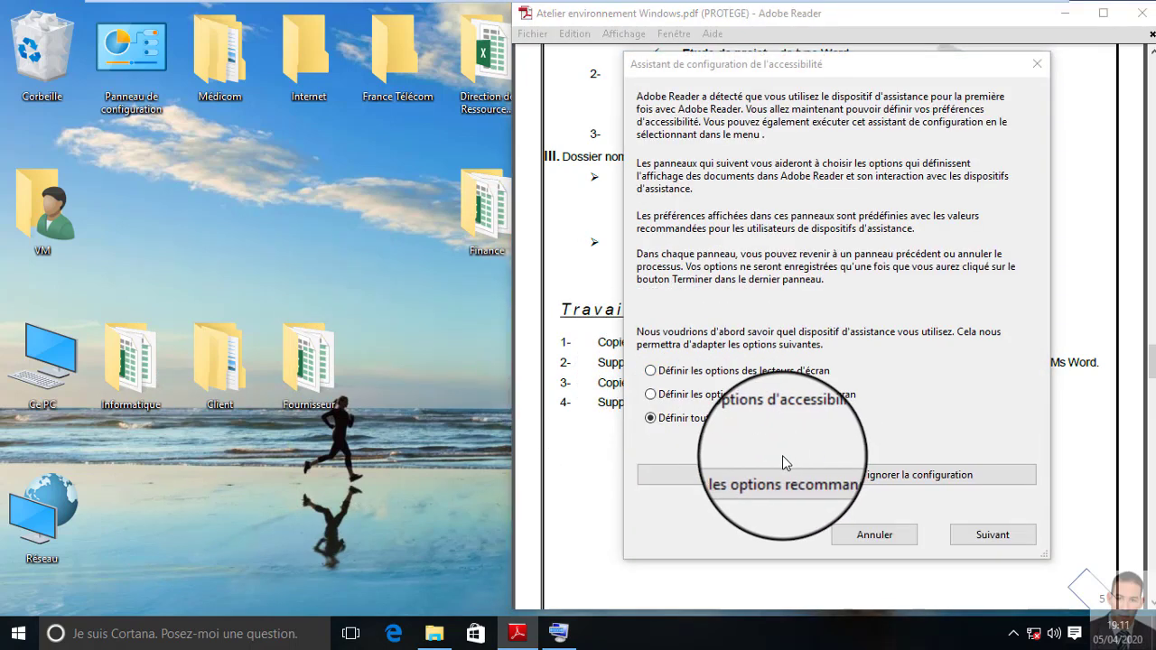
Dismiss the accessibility setup assistant and the untagged-document reading dialog, and open the Fournisseur desktop folder
{"action": "left_click", "coordinate": [1038, 65]}
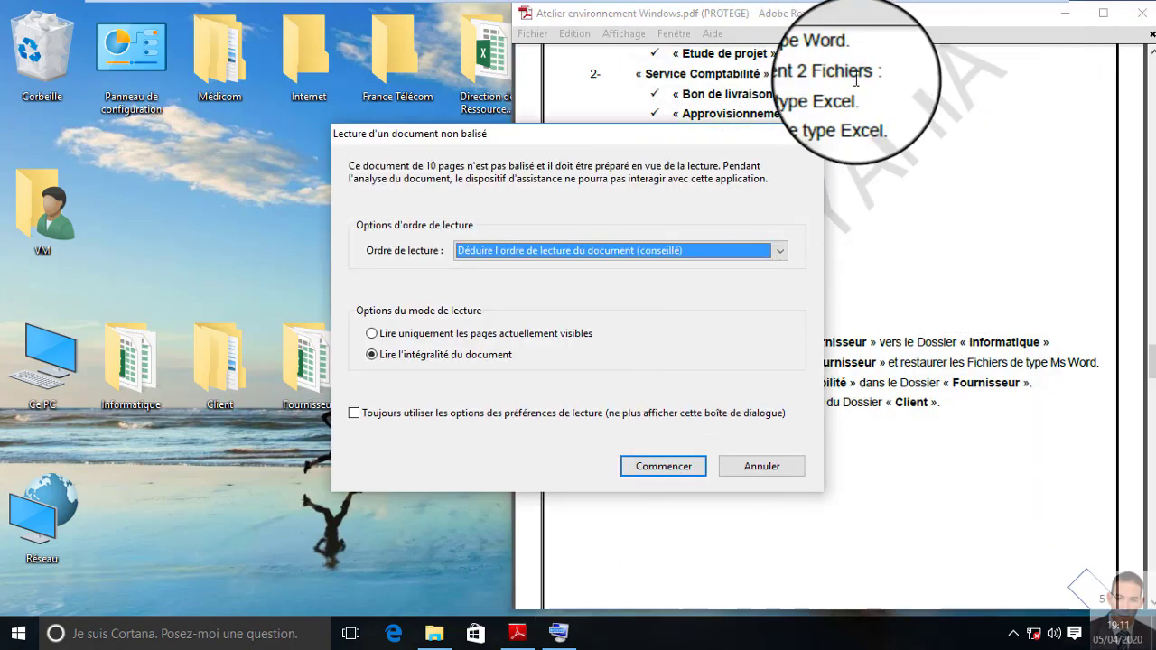
{"action": "left_click", "coordinate": [814, 134]}
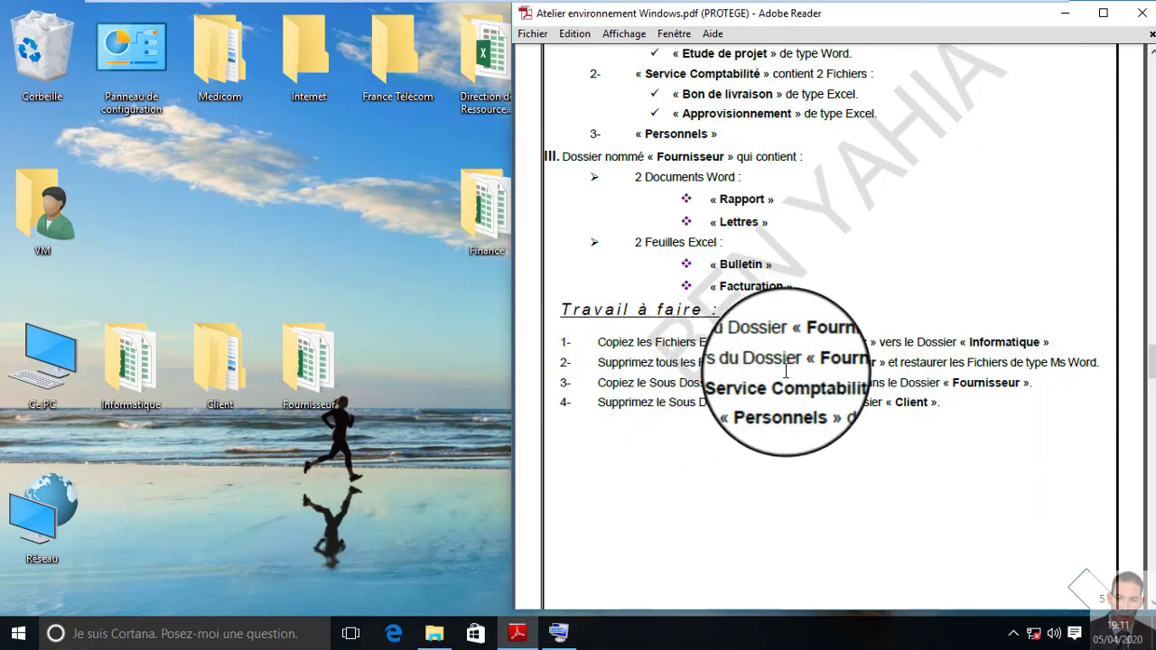
{"action": "left_click", "coordinate": [318, 367]}
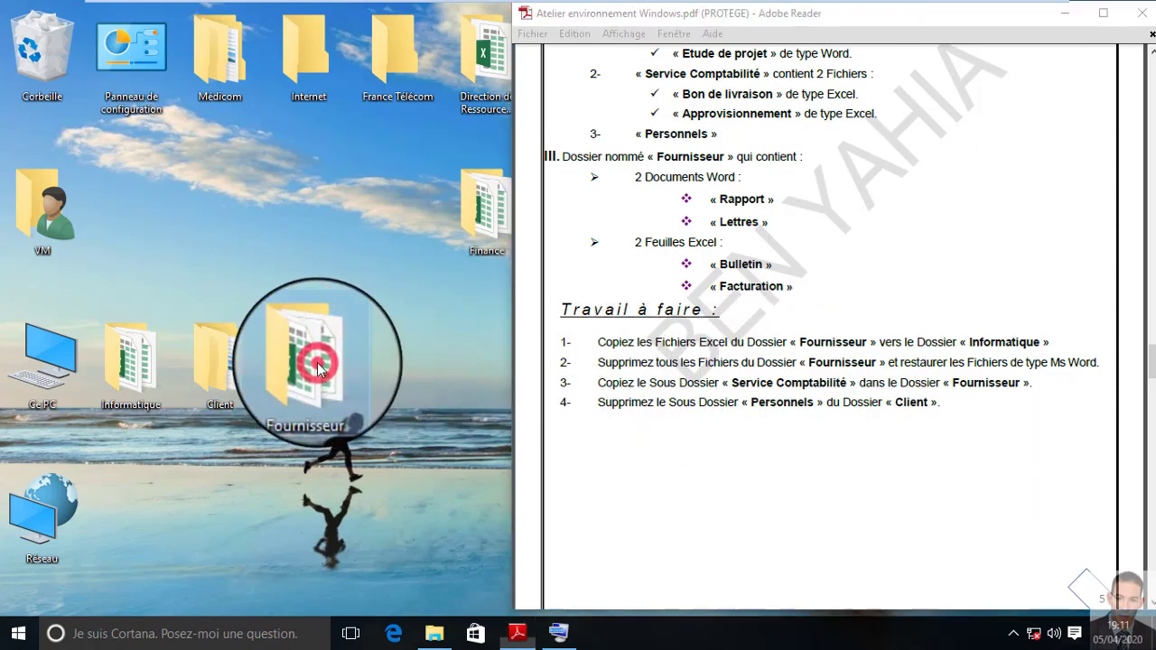
{"action": "double_click", "coordinate": [318, 367]}
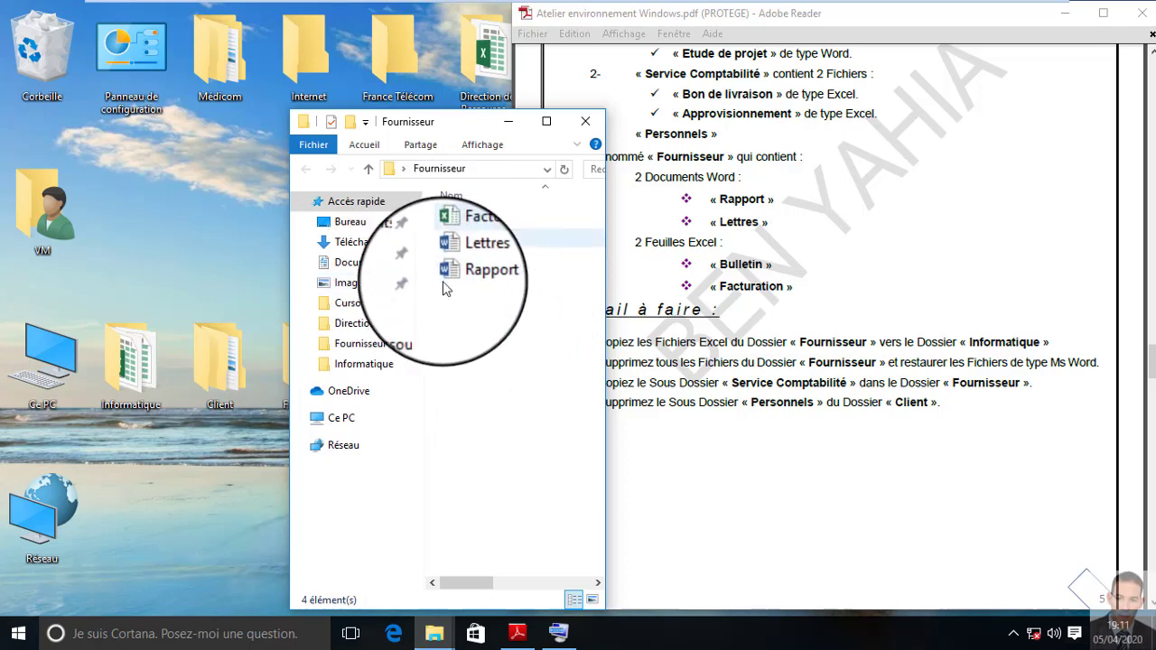
{"action": "left_click", "coordinate": [504, 336]}
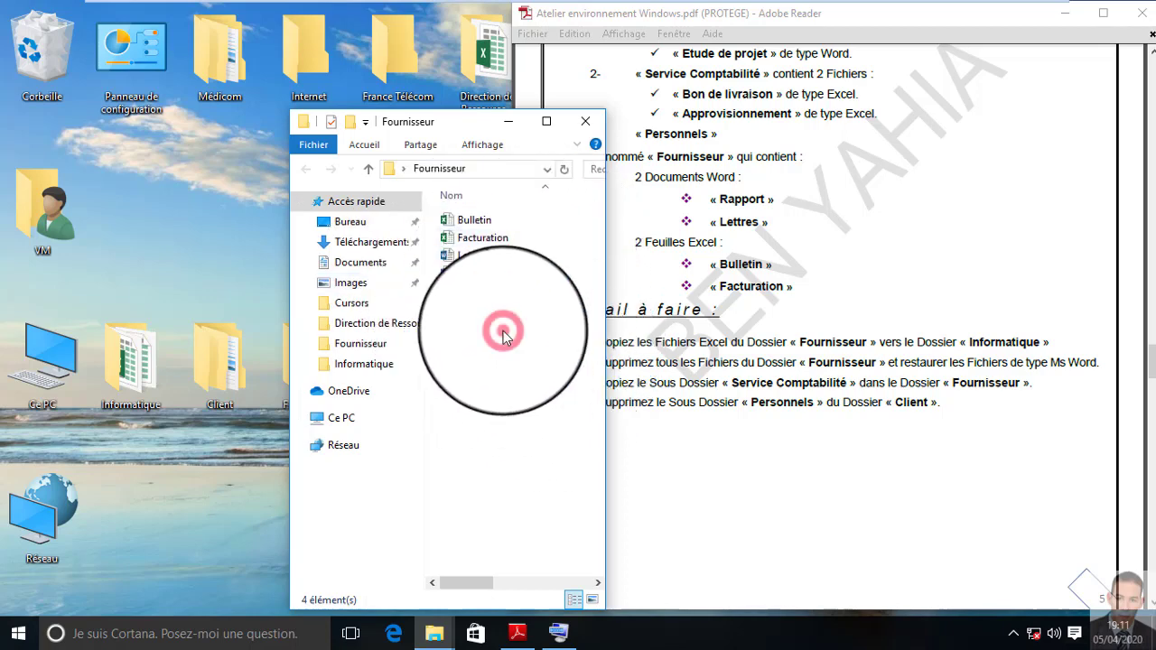
Restore the on-screen keyboard and use it to select all the files in the Fournisseur folder
{"action": "left_click", "coordinate": [559, 633]}
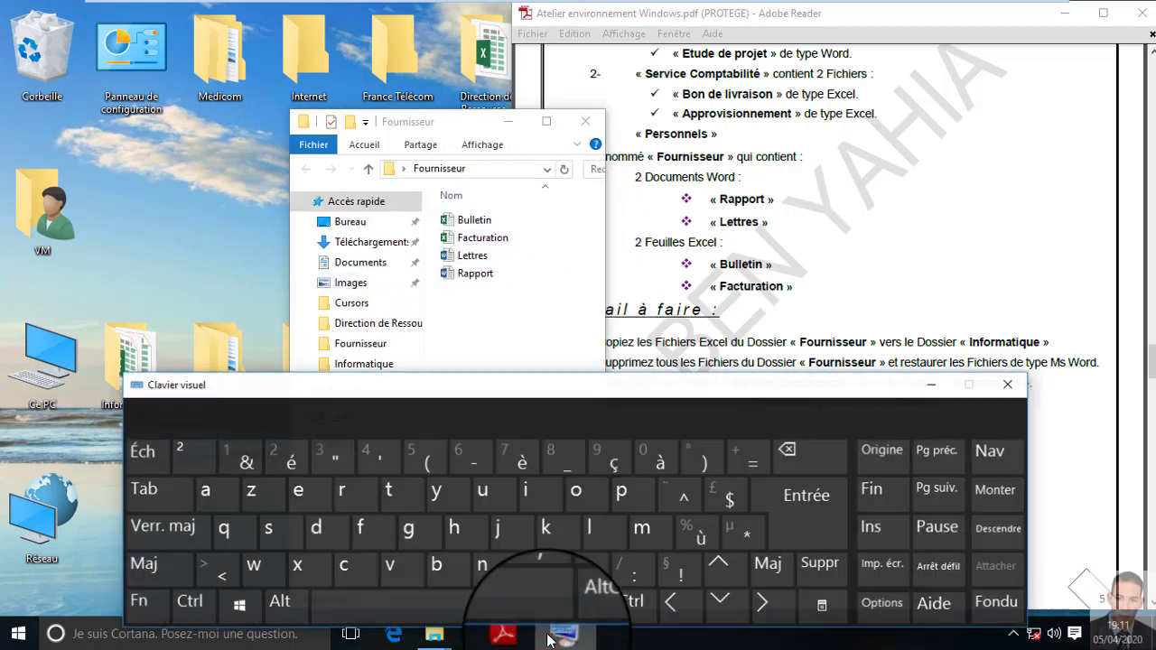
{"action": "key", "text": "ctrl"}
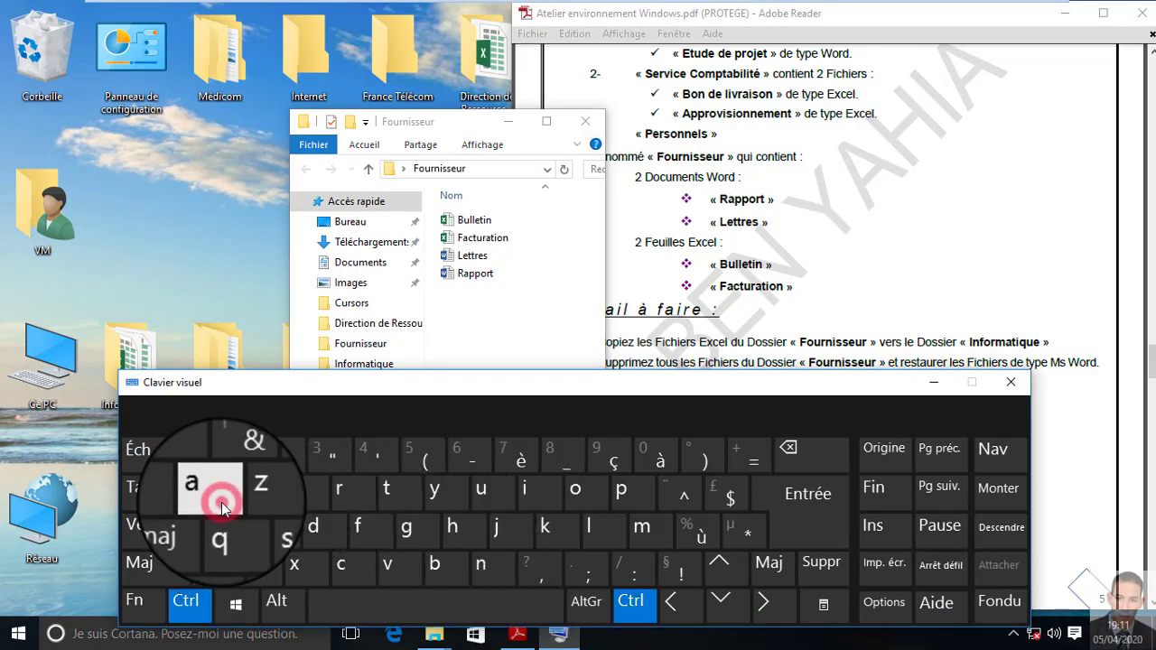
{"action": "left_click", "coordinate": [483, 295]}
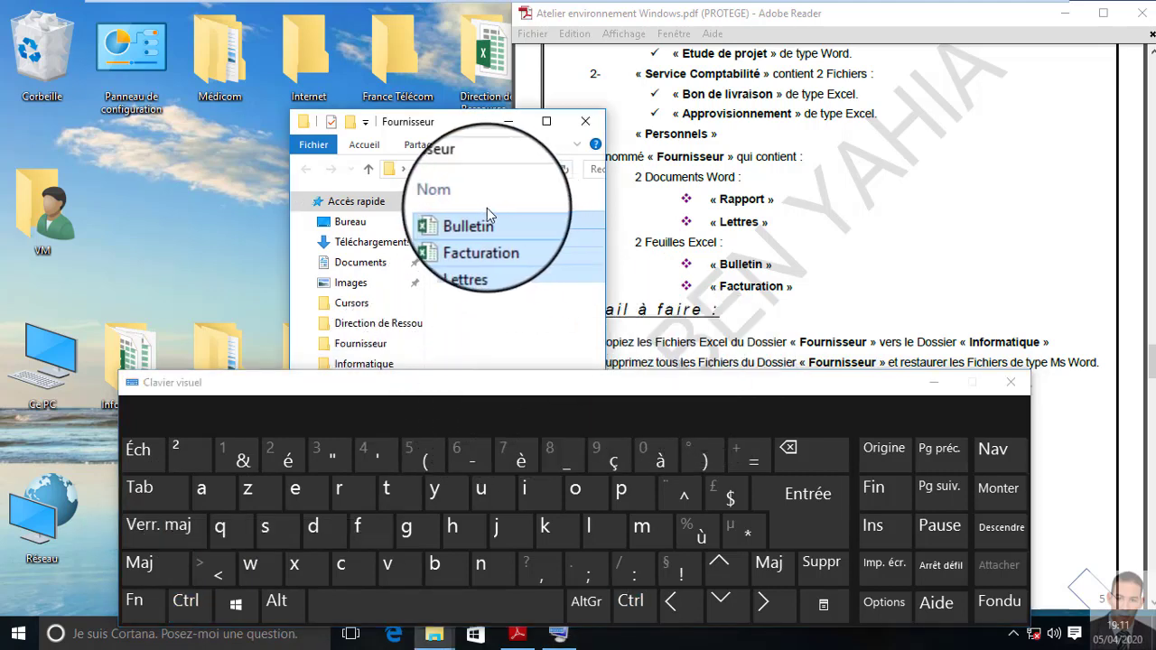
Minimise the on-screen keyboard, delete all the selected files from the Fournisseur folder and close its window
{"action": "right_click", "coordinate": [491, 244]}
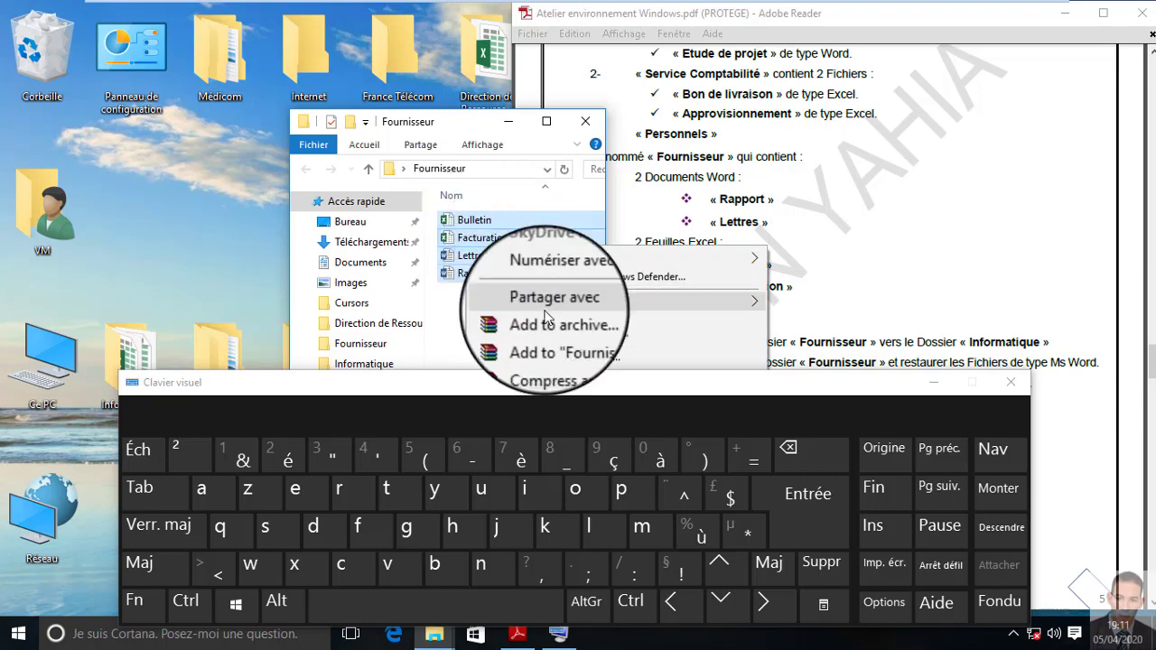
{"action": "left_click", "coordinate": [930, 382]}
{"action": "right_click", "coordinate": [503, 253]}
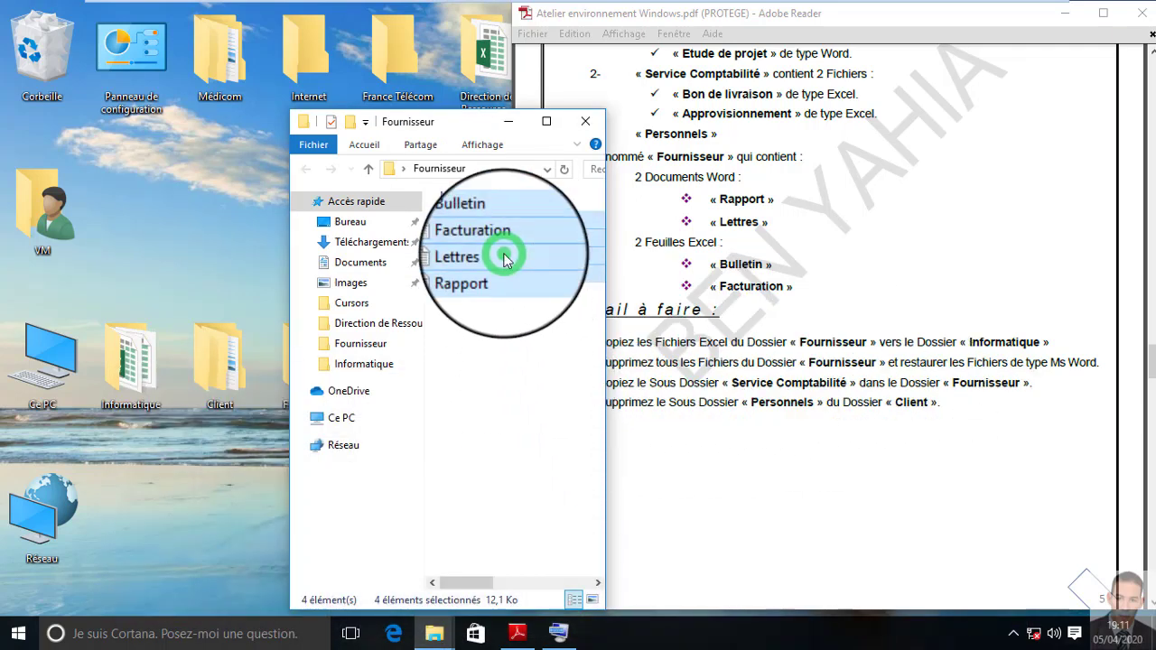
{"action": "left_click", "coordinate": [580, 496]}
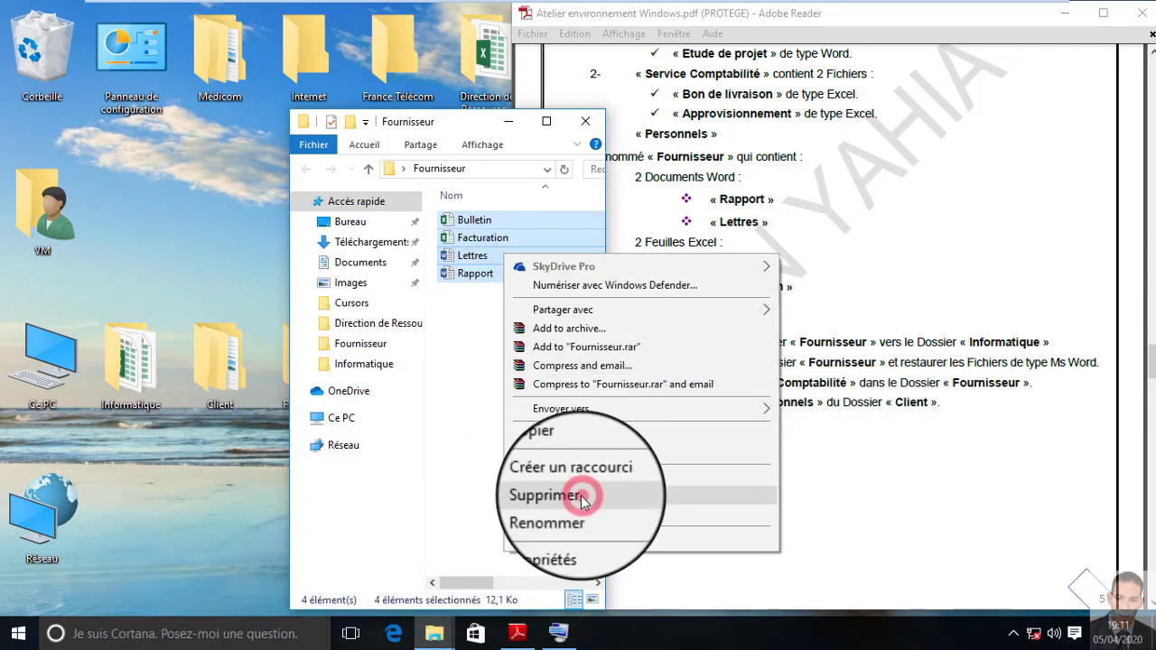
{"action": "left_click", "coordinate": [586, 121]}
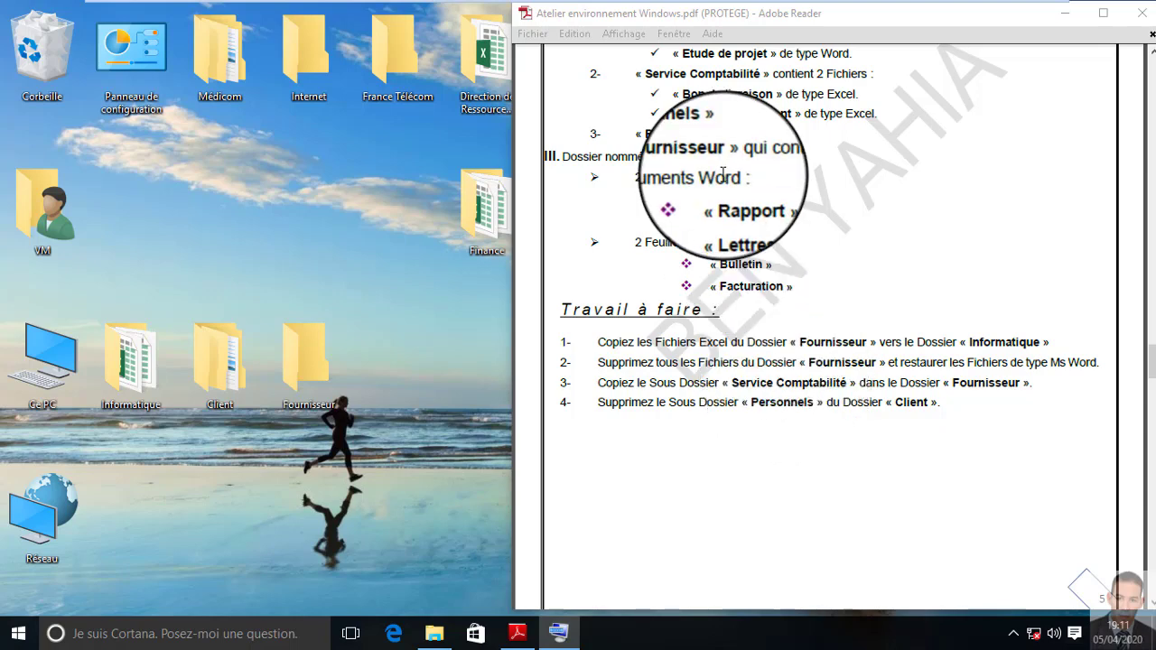
Copy the Service Comptabilité subfolder from the Client desktop folder and close the Client window
{"action": "scroll", "coordinate": [687, 190], "scroll_direction": "up", "scroll_amount": 1}
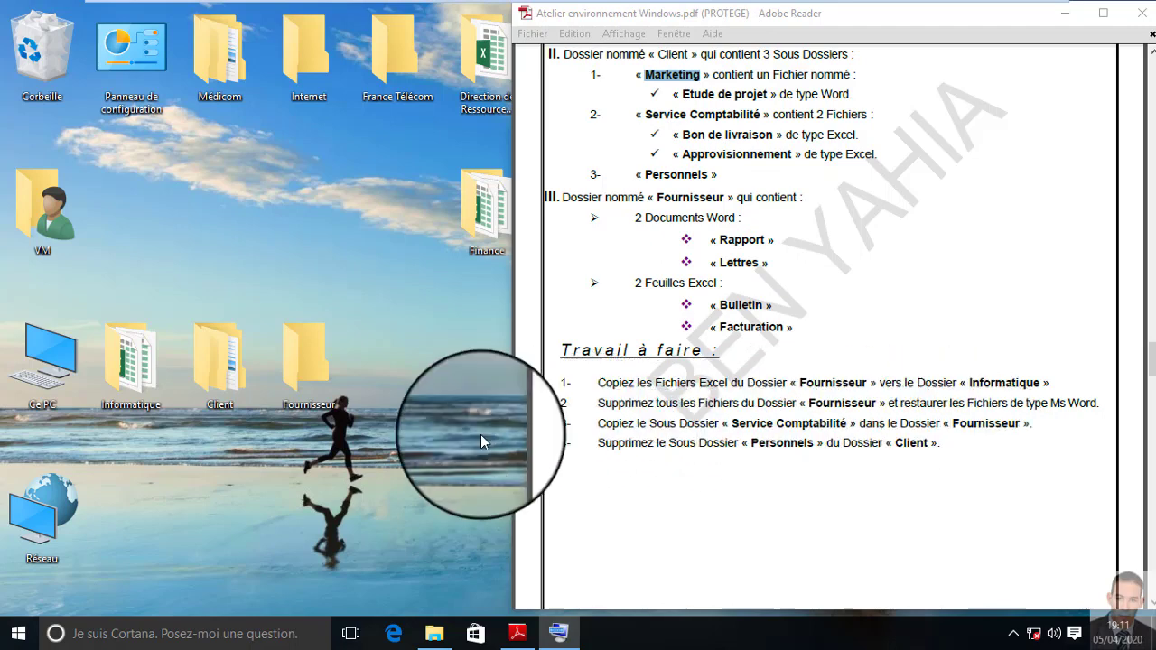
{"action": "double_click", "coordinate": [211, 379]}
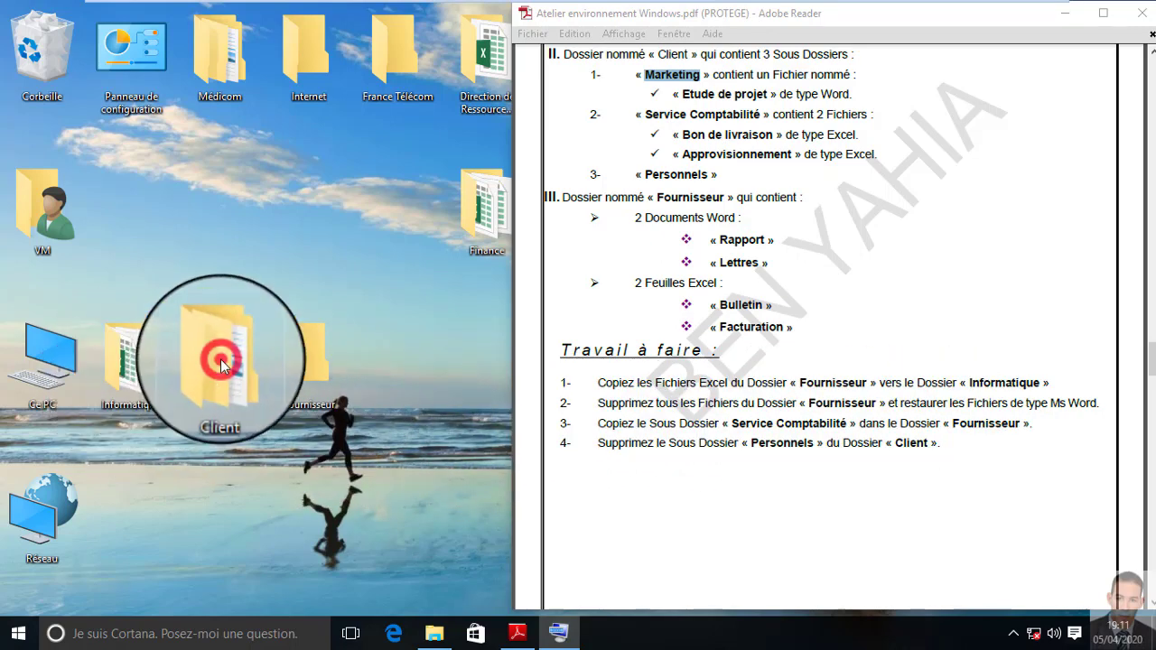
{"action": "left_click", "coordinate": [494, 263]}
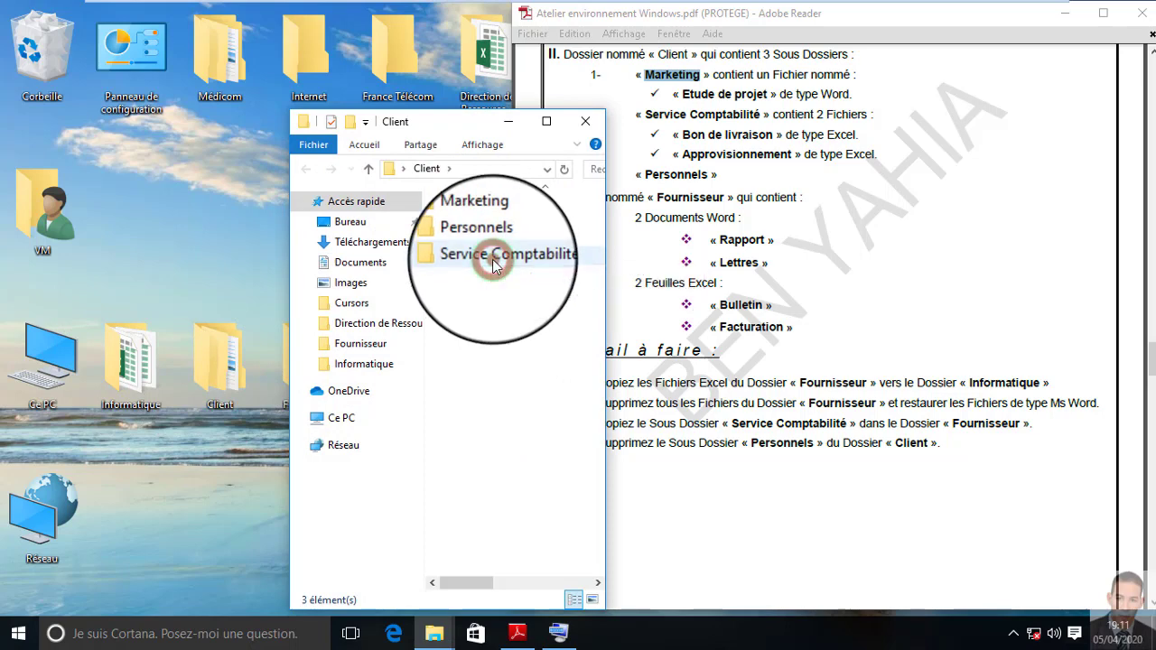
{"action": "right_click", "coordinate": [494, 263]}
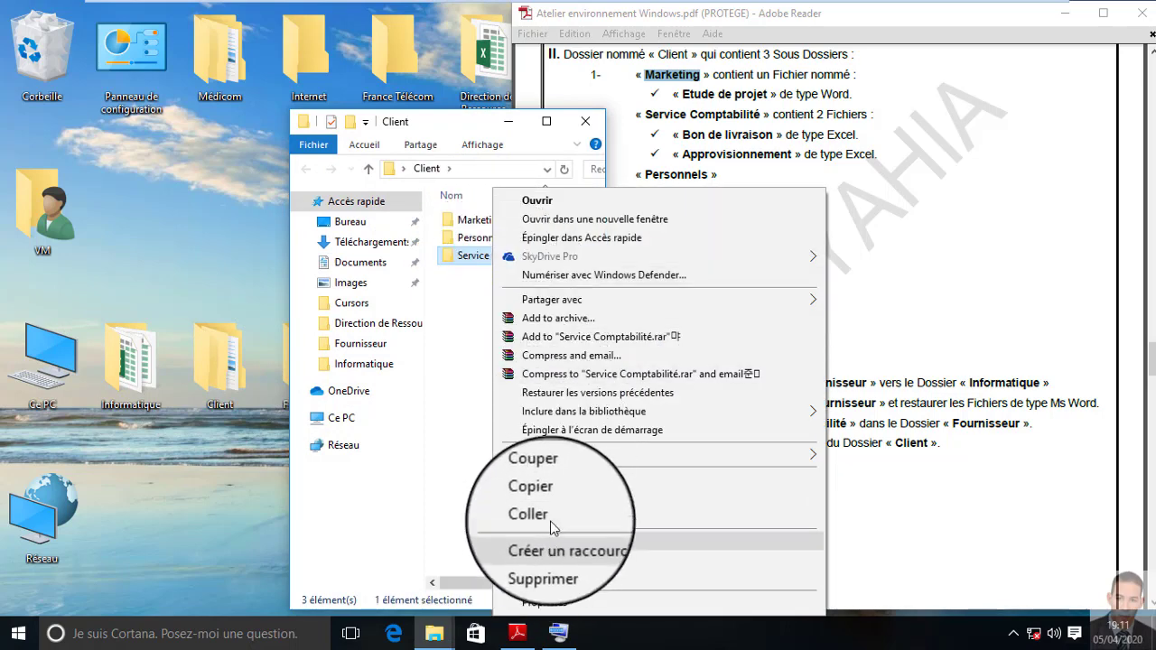
{"action": "left_click", "coordinate": [552, 504]}
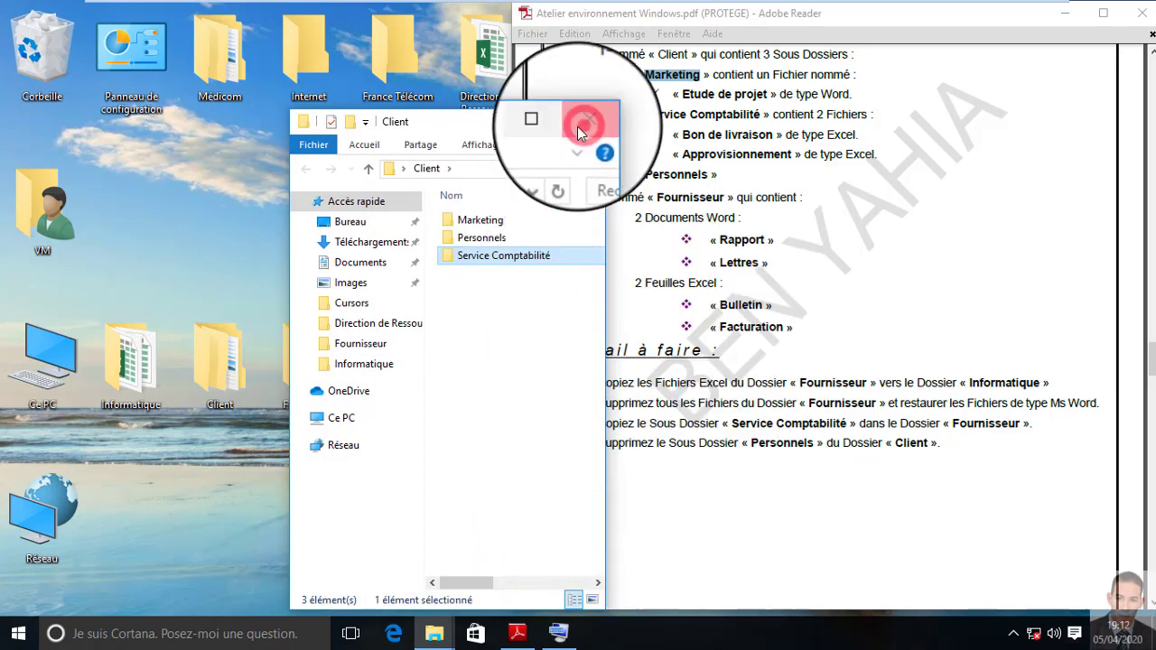
{"action": "left_click", "coordinate": [584, 121]}
Paste the copied Service Comptabilité subfolder into the Fournisseur desktop folder
{"action": "double_click", "coordinate": [303, 364]}
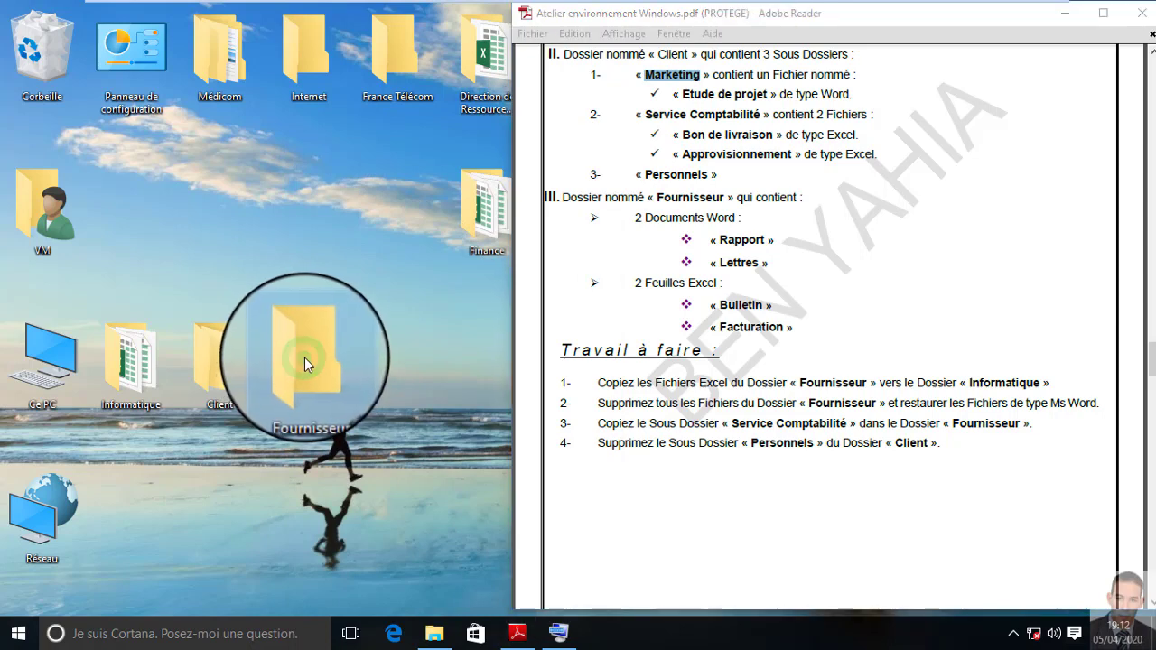
{"action": "right_click", "coordinate": [305, 357]}
{"action": "left_click", "coordinate": [373, 524]}
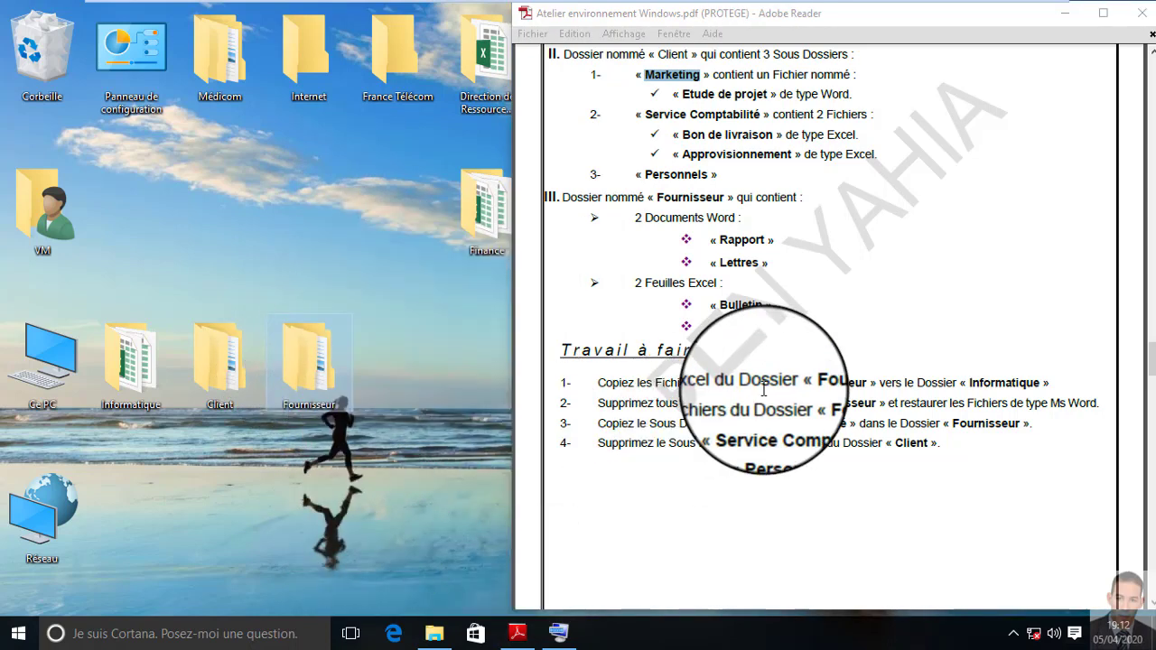
Mark task 4 in the PDF, delete the Personnels subfolder from the Client folder and close the Client window
{"action": "left_click_drag", "start_coordinate": [577, 445], "coordinate": [559, 443]}
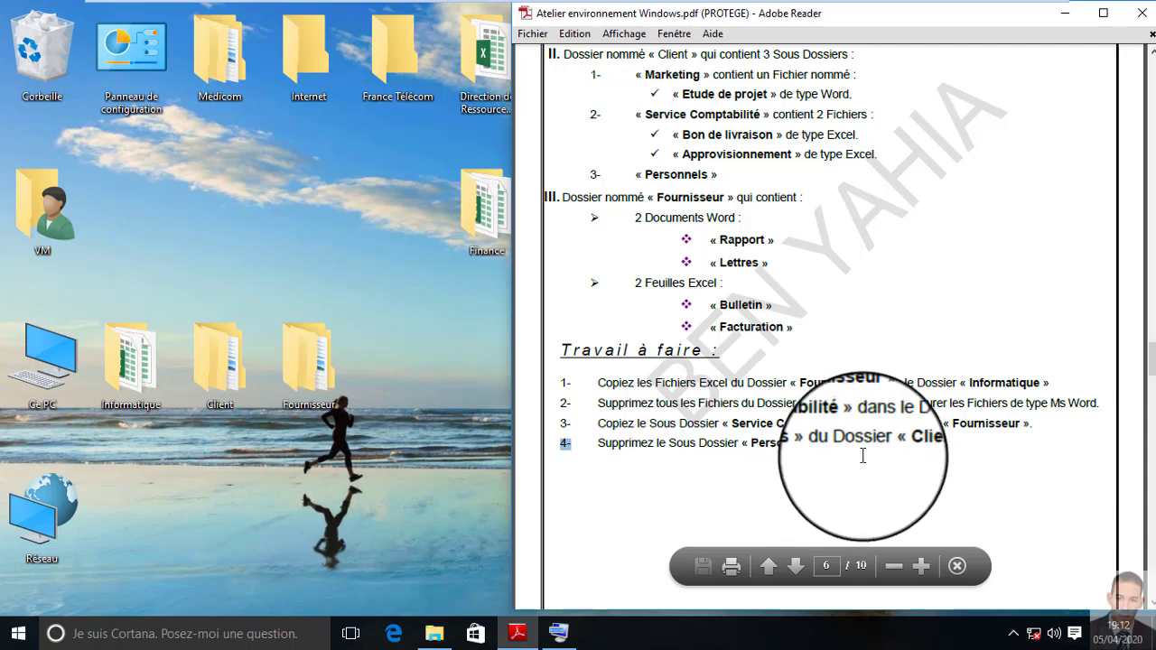
{"action": "left_click", "coordinate": [222, 359]}
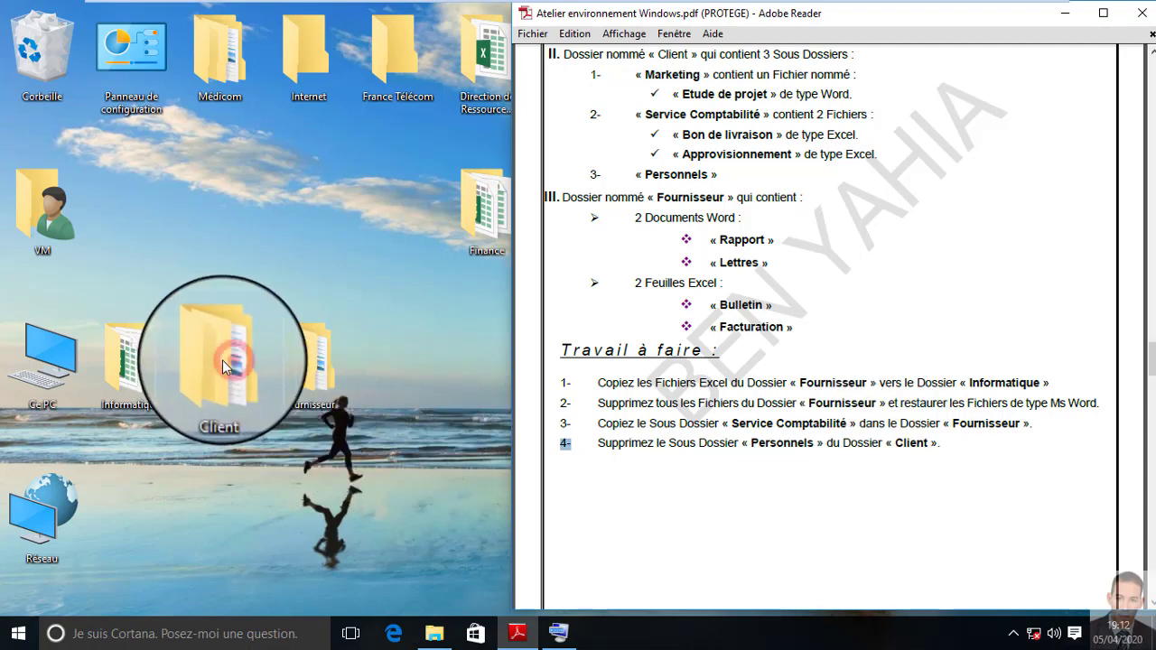
{"action": "double_click", "coordinate": [230, 359]}
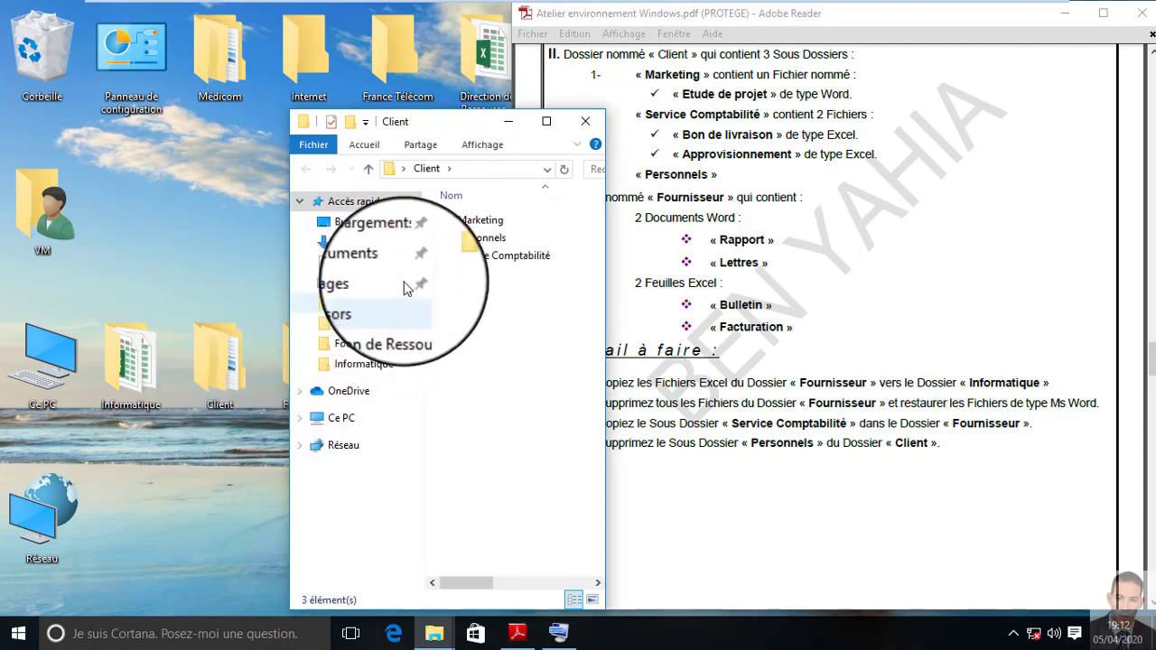
{"action": "left_click", "coordinate": [486, 242]}
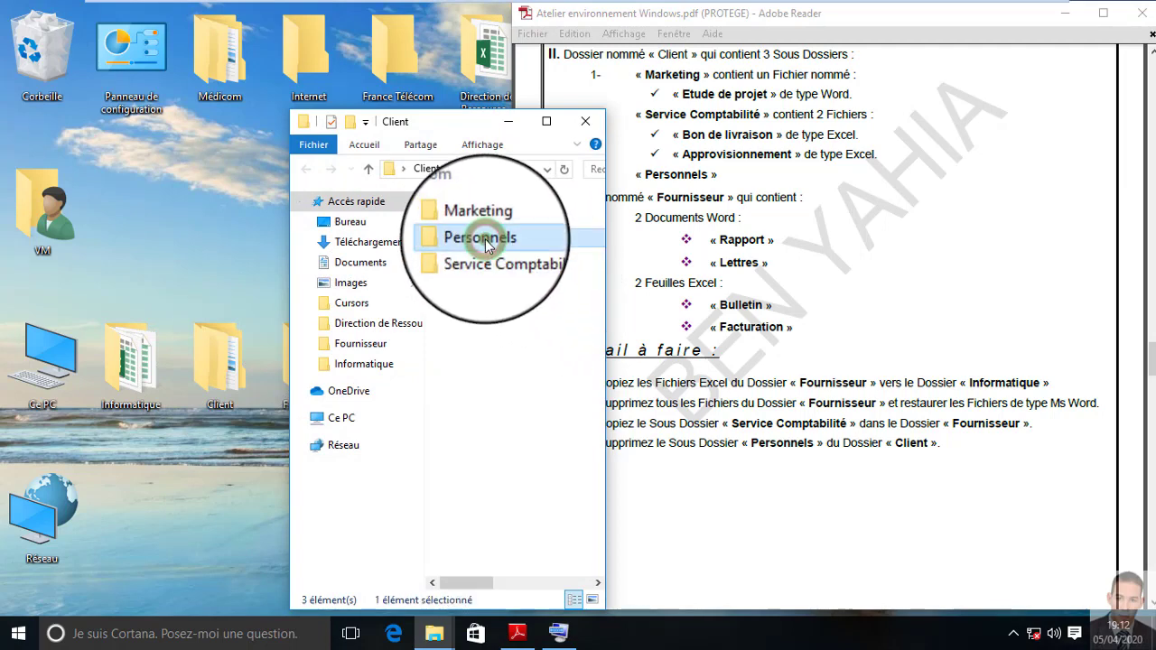
{"action": "right_click", "coordinate": [485, 242]}
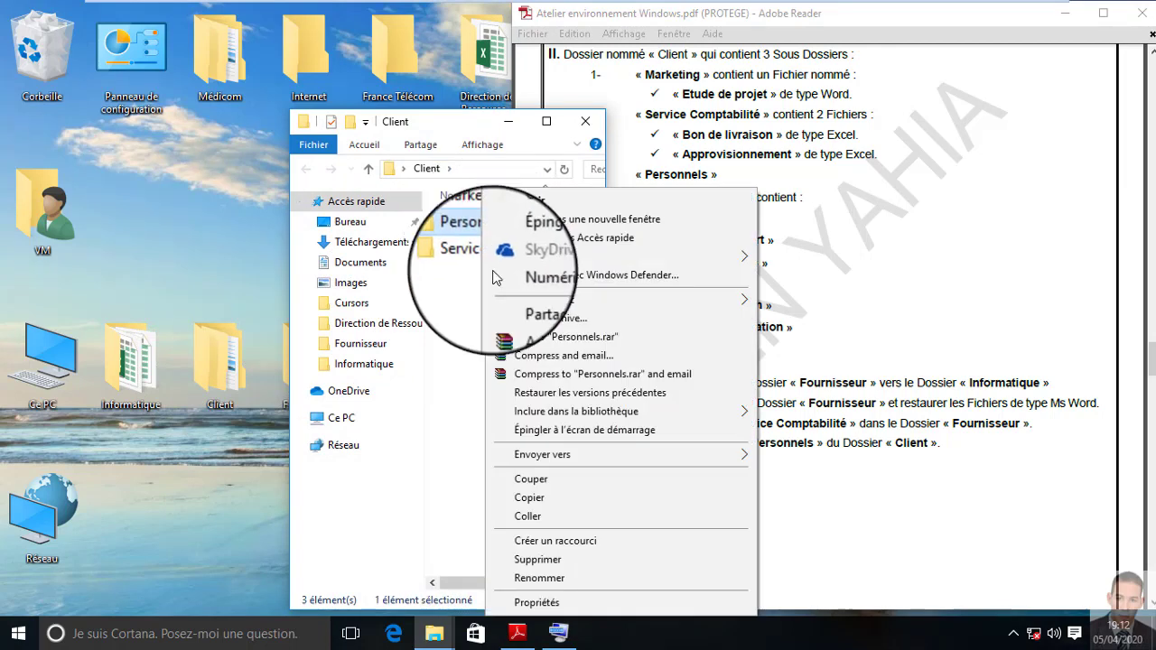
{"action": "left_click", "coordinate": [568, 557]}
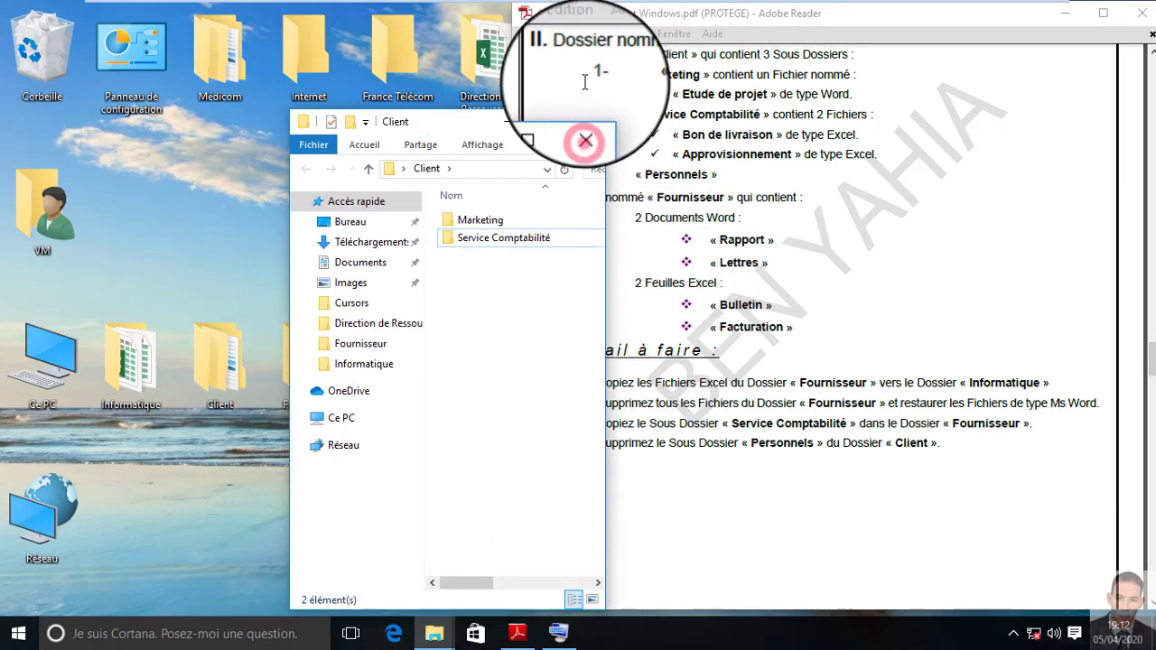
{"action": "left_click", "coordinate": [586, 121]}
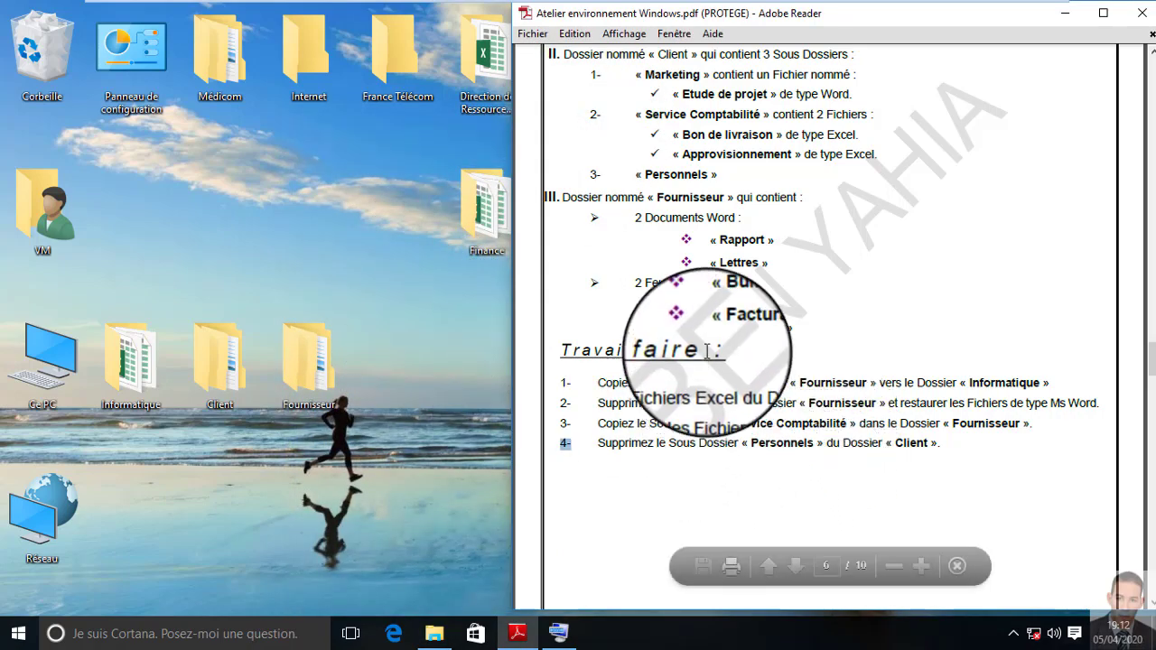